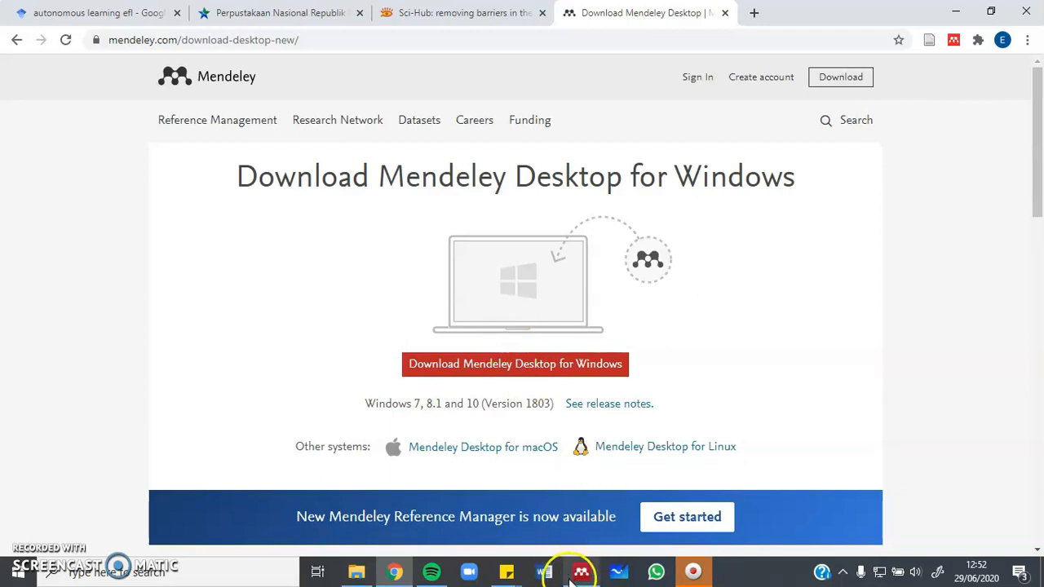
Switch to Mendeley Desktop and check its tool options for the MS Word plugin entry.
mouse_move(581, 577)
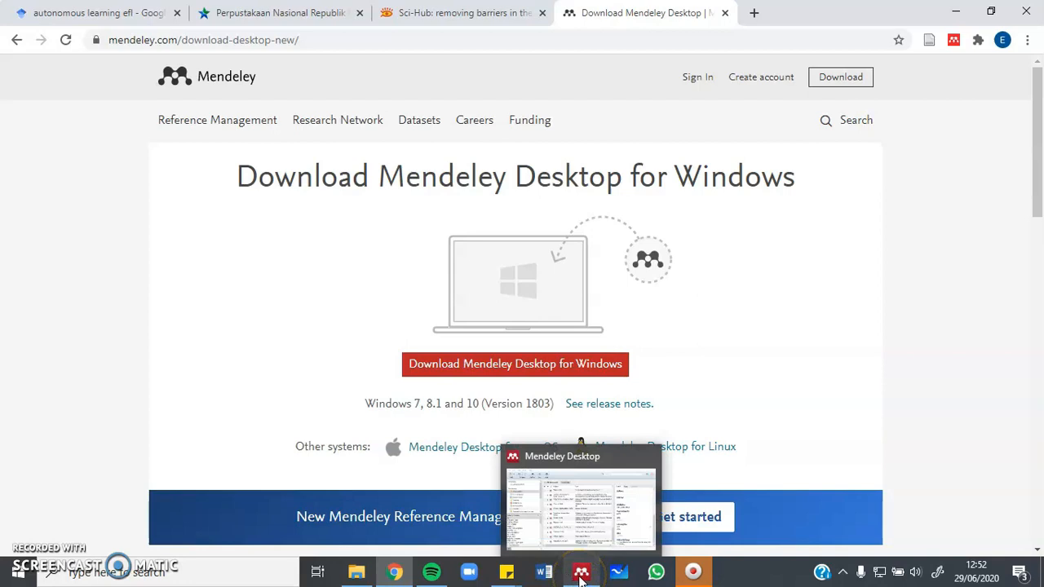
left_click(581, 575)
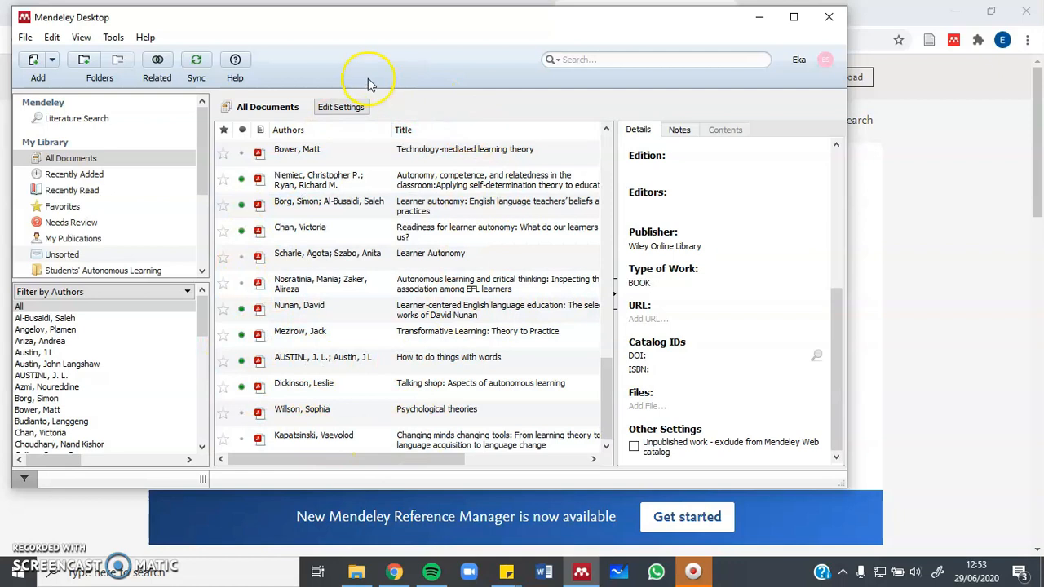
left_click(410, 72)
left_click(114, 37)
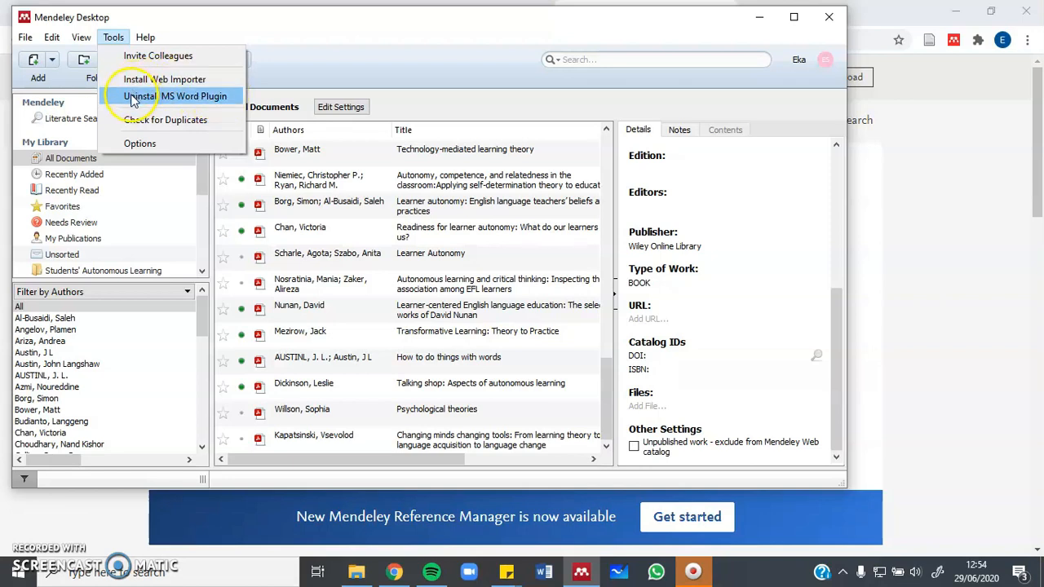
left_click(420, 79)
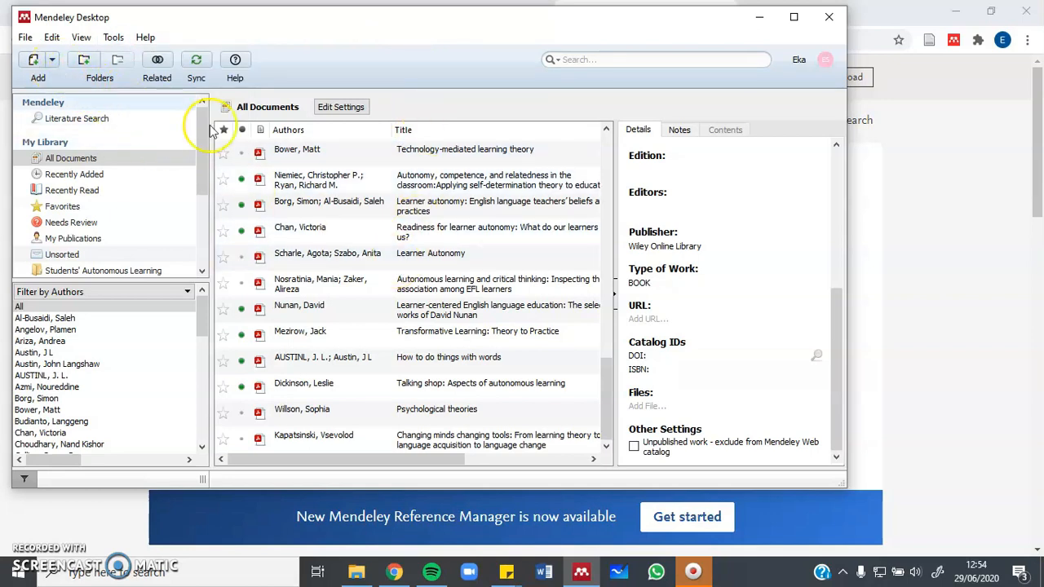
Look through the All Documents list and the available options for adding documents to the library.
left_click(345, 151)
scroll(343, 155, "up", 3)
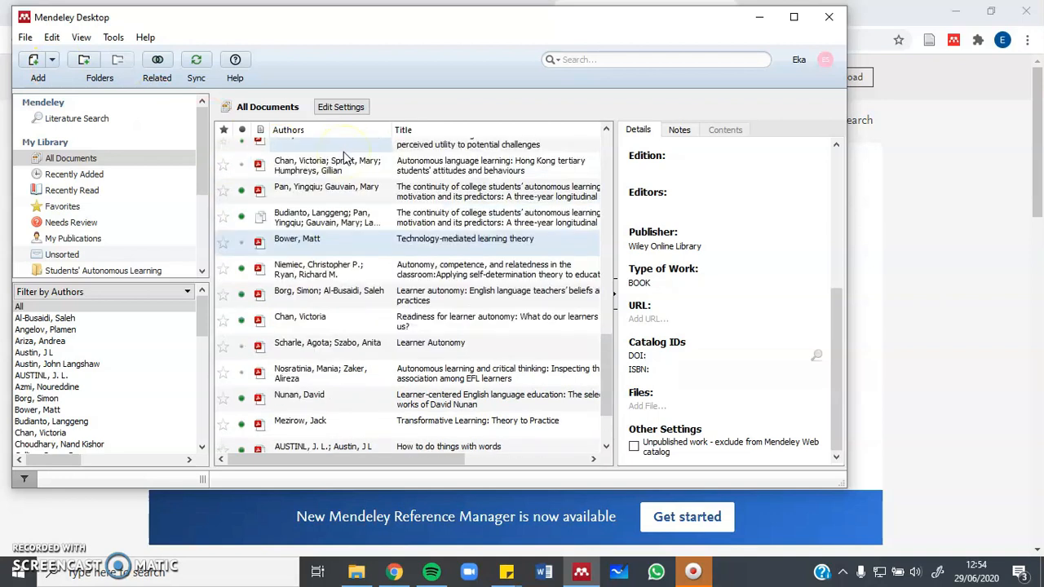
scroll(343, 157, "up", 1)
left_click(342, 155)
scroll(345, 159, "up", 2)
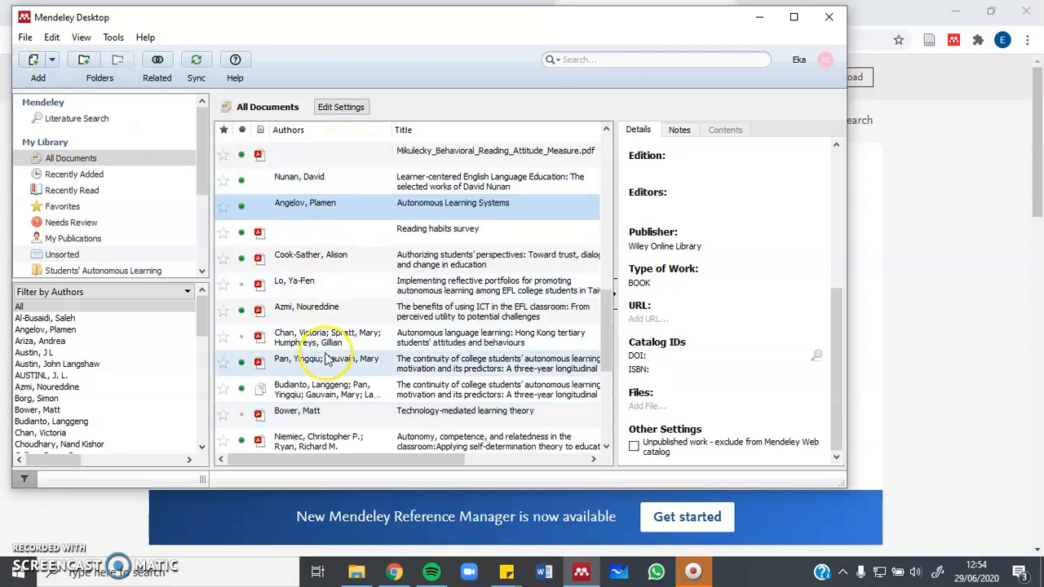
scroll(326, 359, "down", 3)
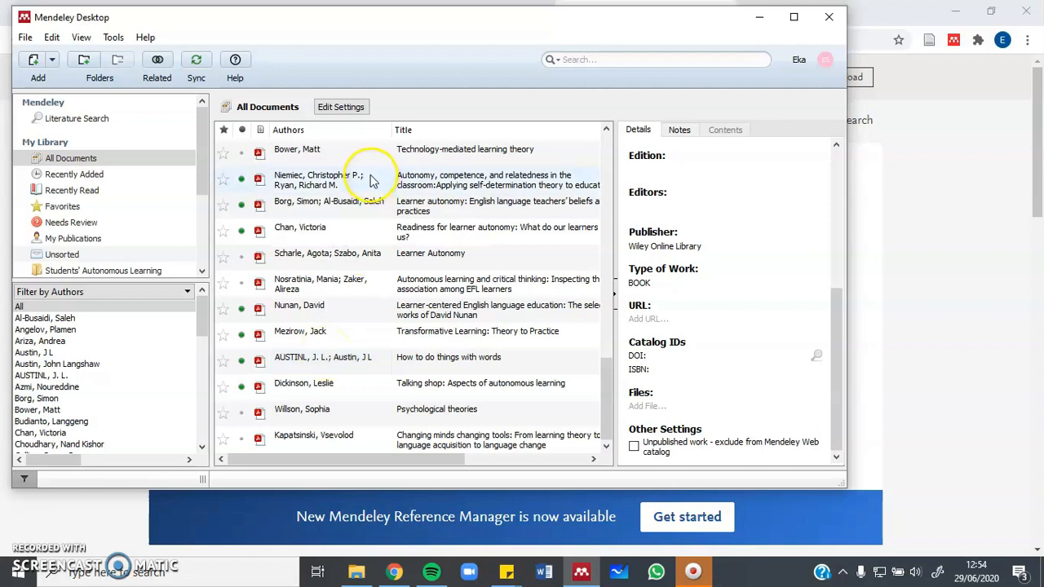
left_click(52, 64)
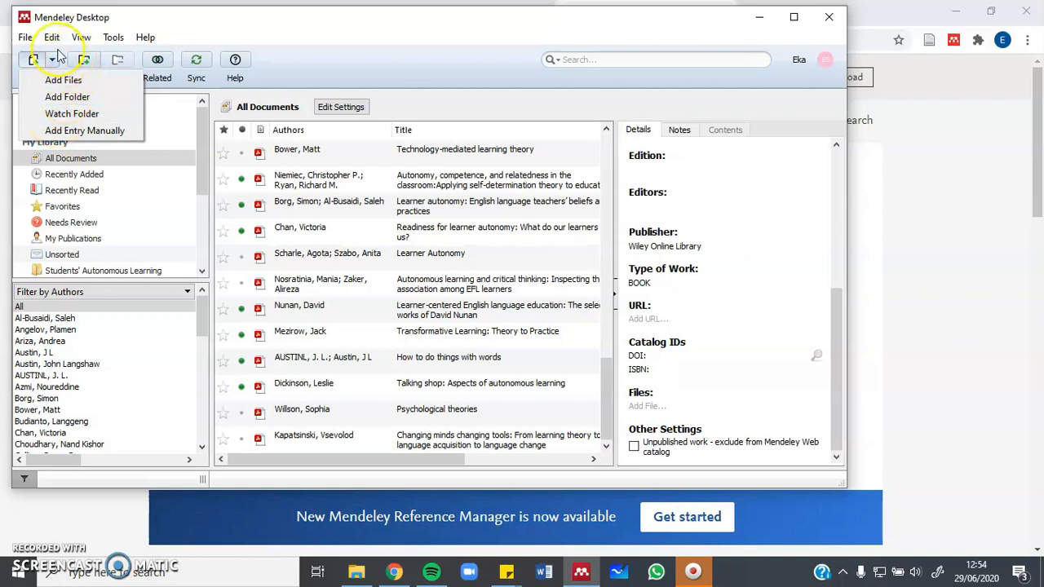
left_click(351, 54)
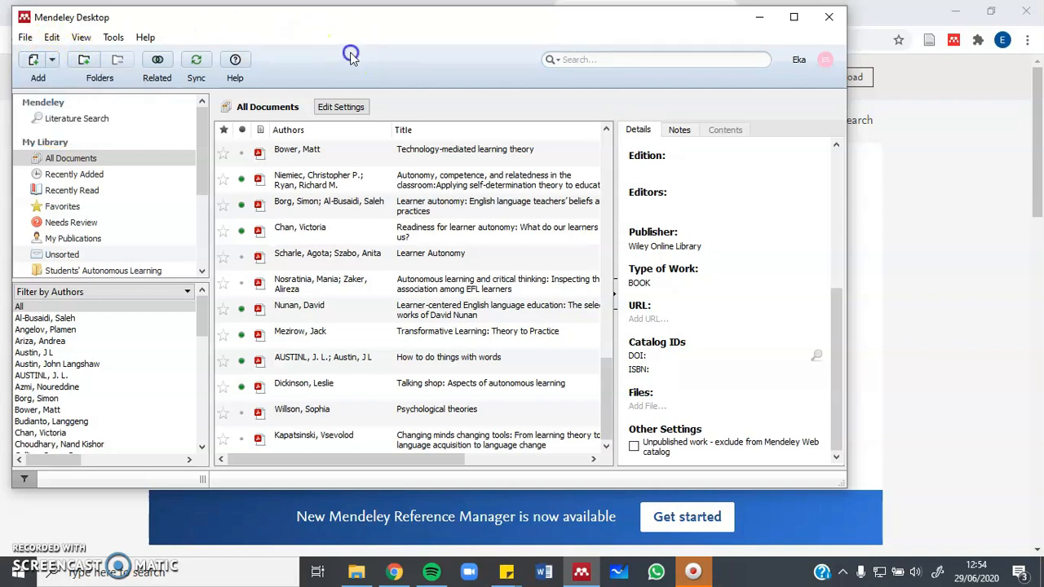
Switch to Chrome and look through the e-resources search page and publisher lists on the Perpustakaan Nasional site.
left_click(394, 572)
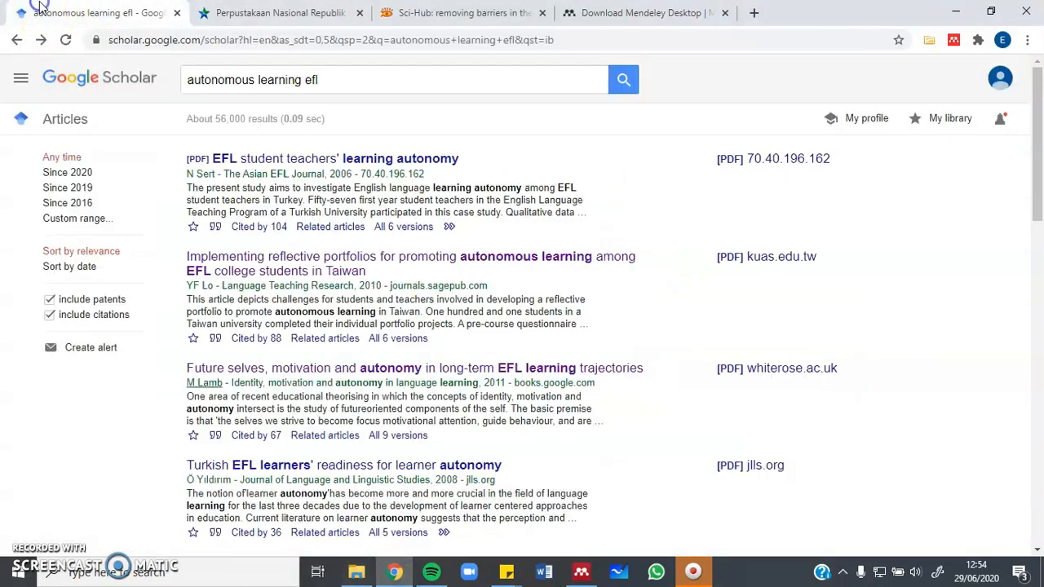
left_click(38, 10)
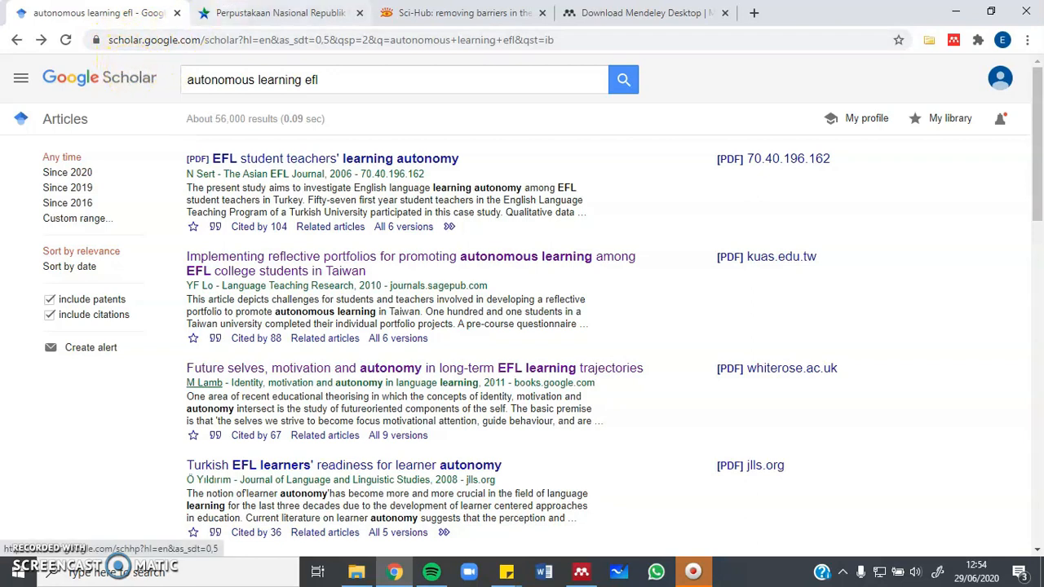
left_click(249, 10)
mouse_move(315, 184)
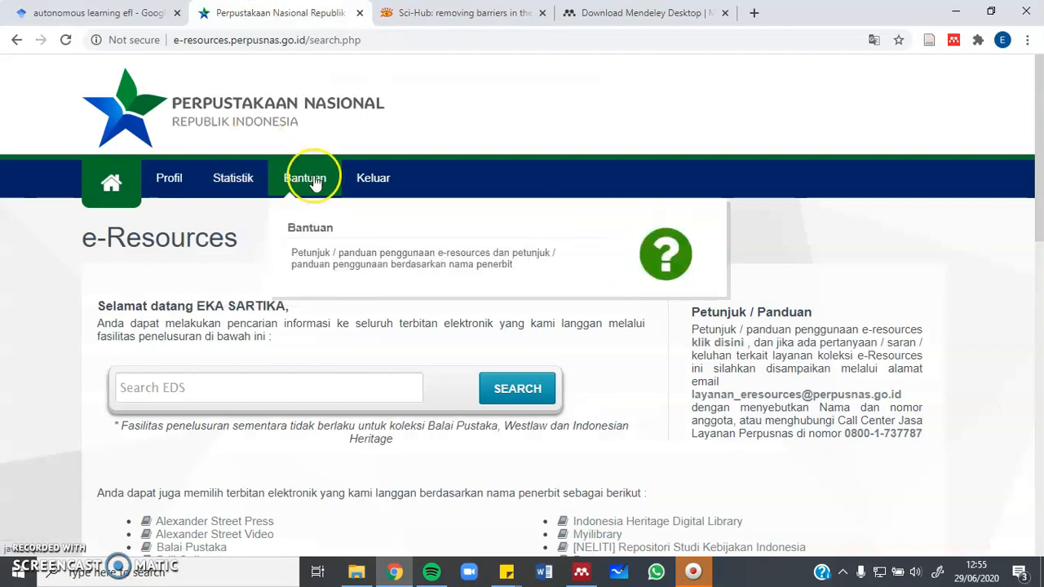
scroll(107, 363, "down", 1)
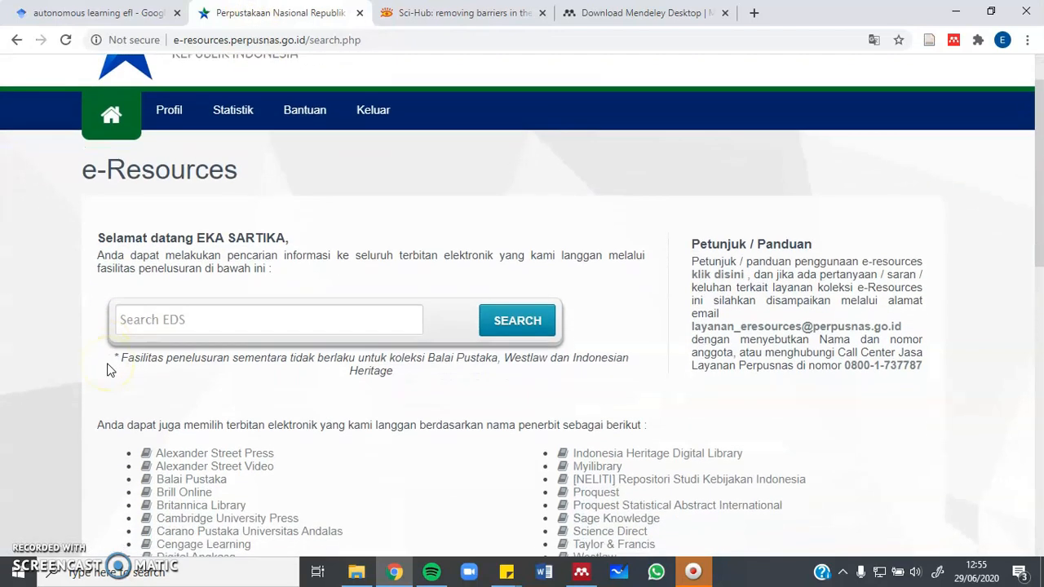
scroll(107, 369, "down", 6)
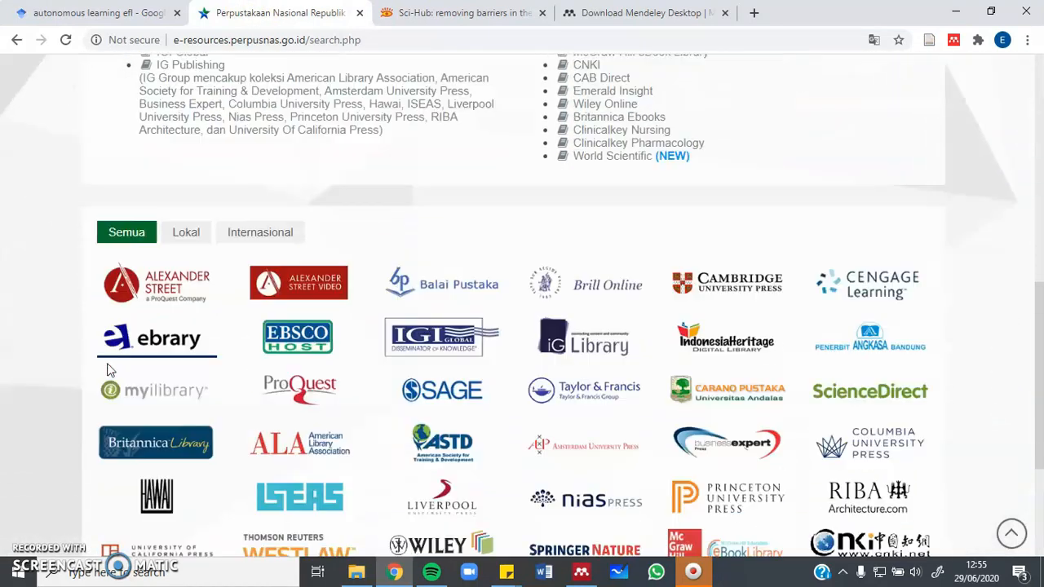
scroll(111, 369, "down", 3)
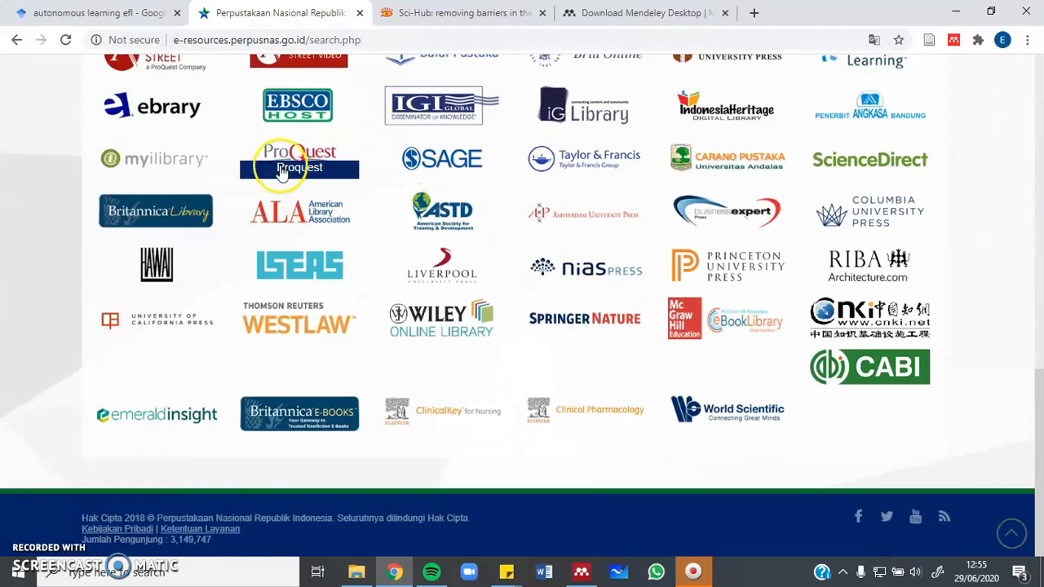
scroll(58, 172, "up", 3)
scroll(58, 173, "up", 8)
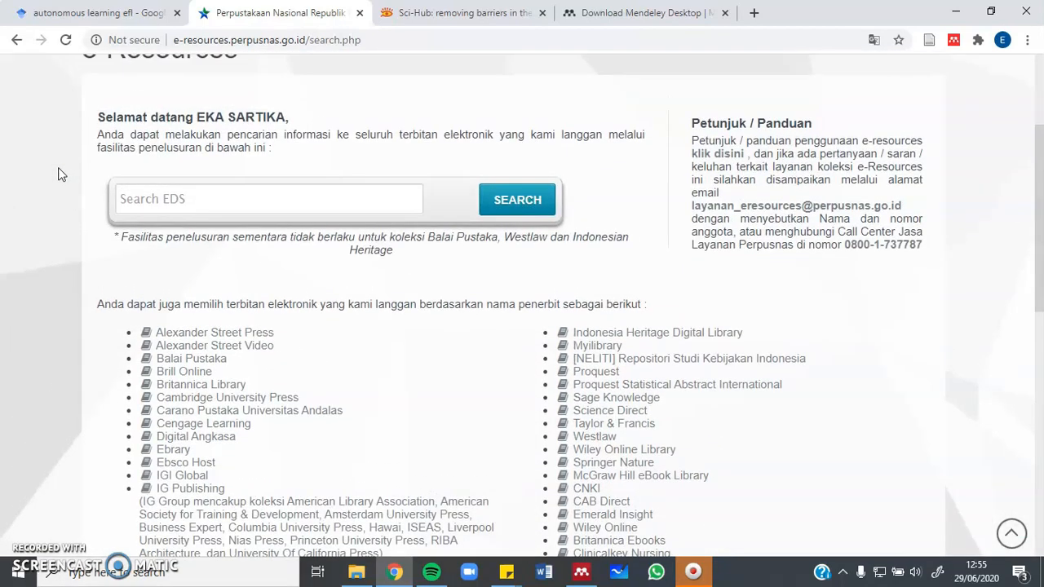
scroll(58, 174, "up", 1)
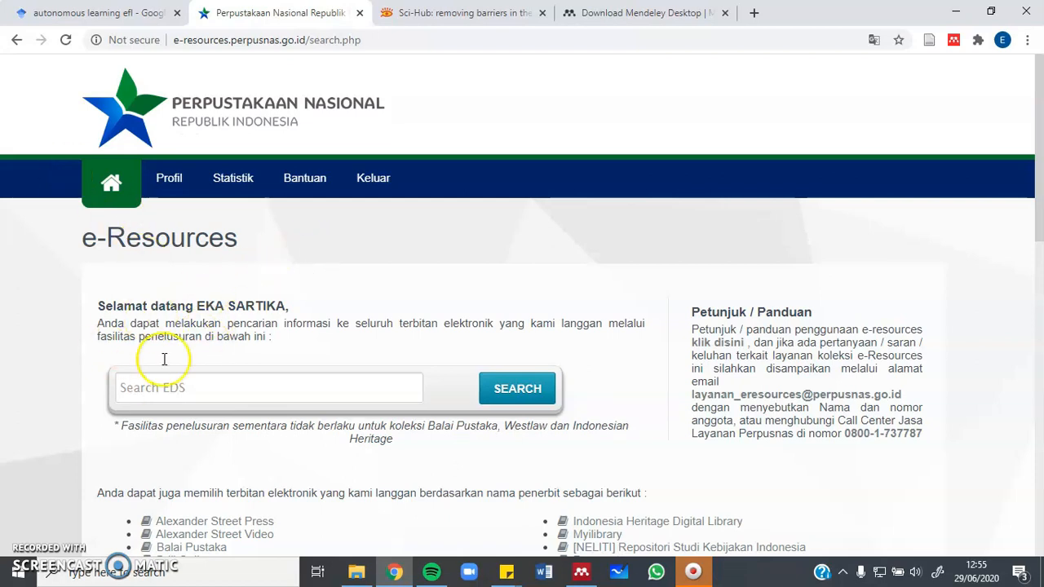
scroll(167, 343, "down", 4)
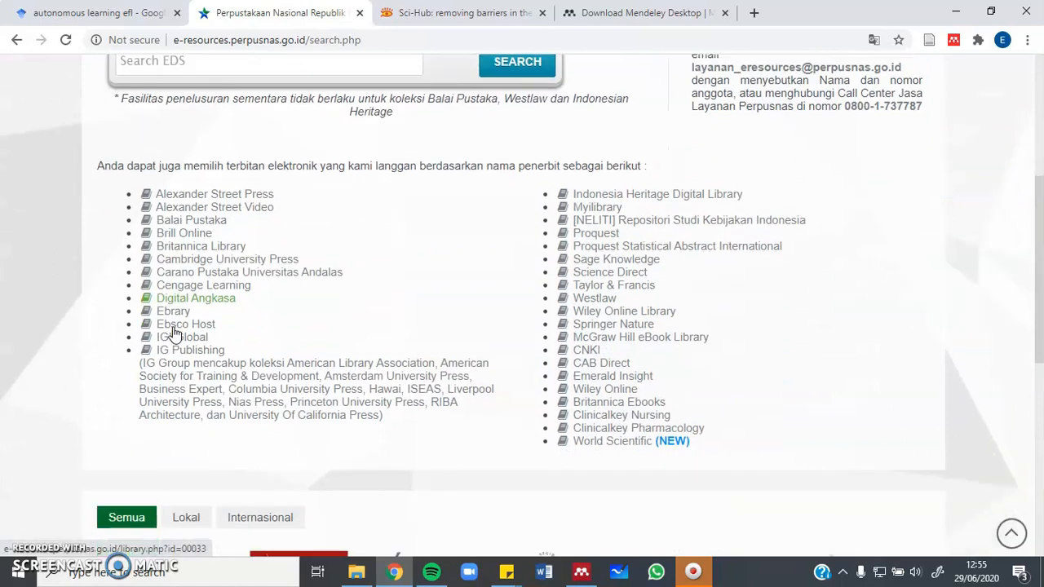
scroll(173, 333, "up", 4)
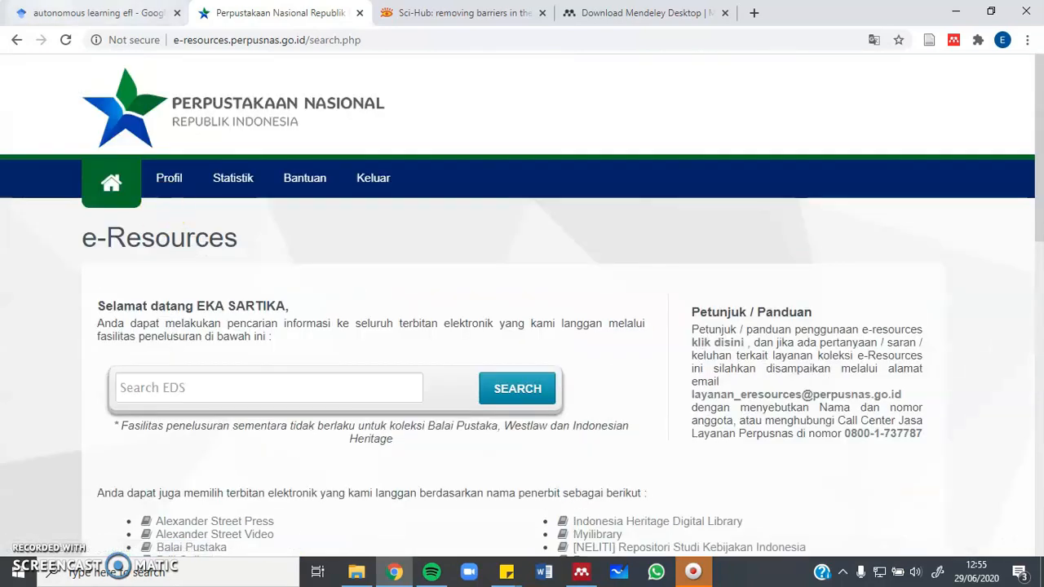
Download the RIS citation file for "Autonomy in EFL education" from the Google Scholar results and close the citation dialog.
left_click(98, 12)
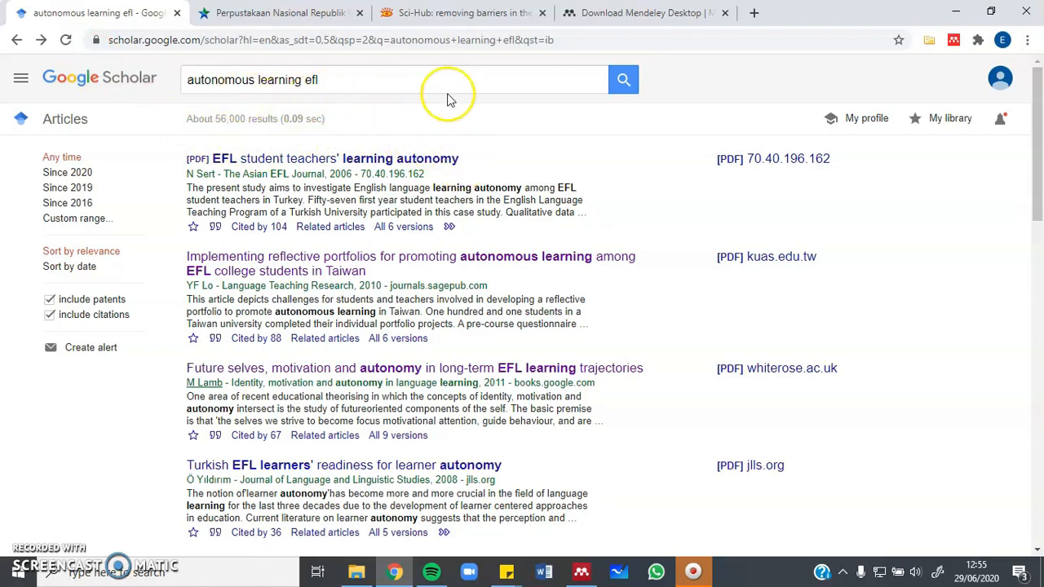
scroll(445, 93, "down", 1)
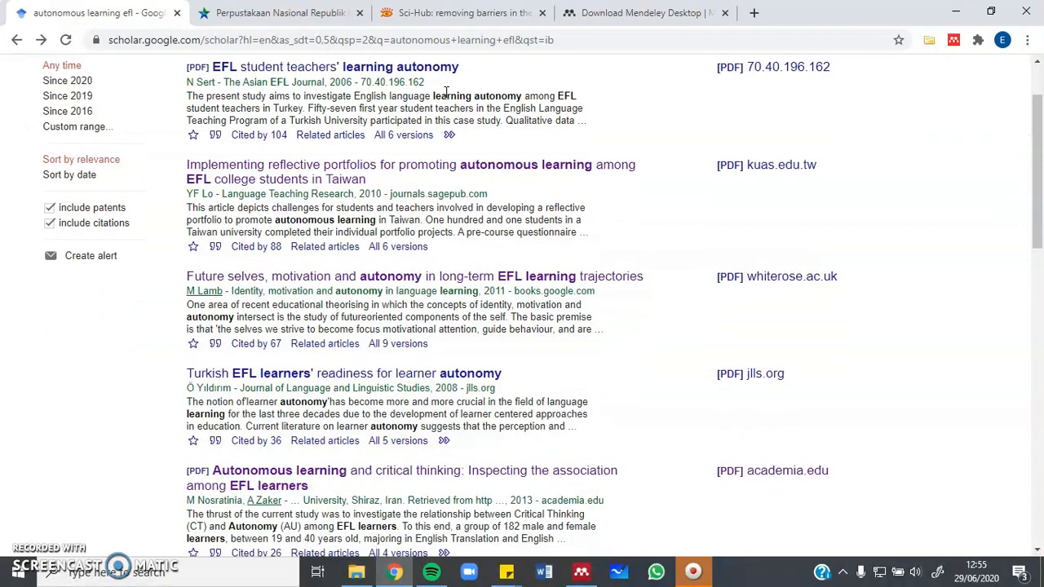
scroll(445, 93, "down", 5)
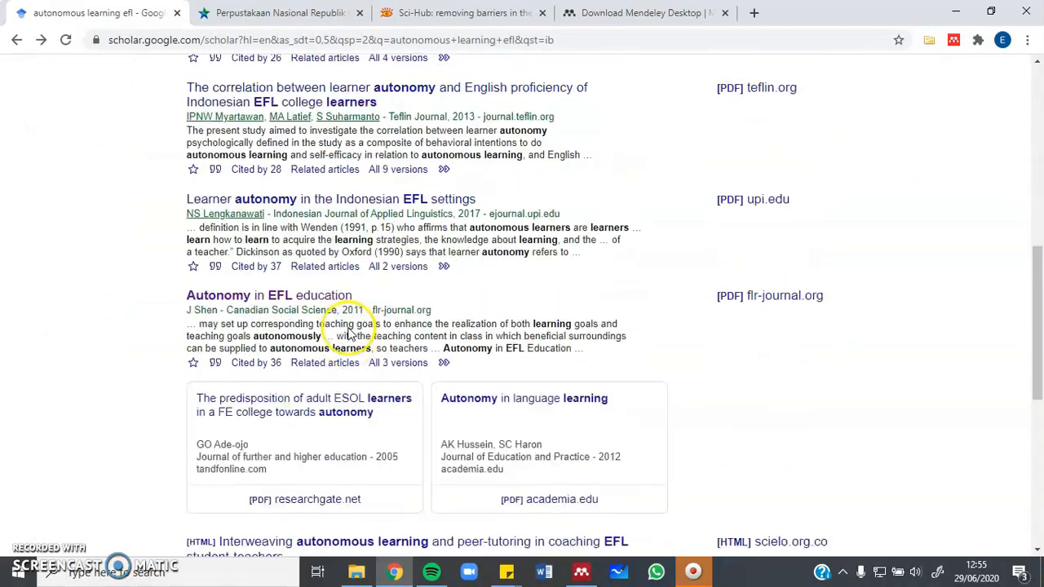
scroll(348, 334, "down", 1)
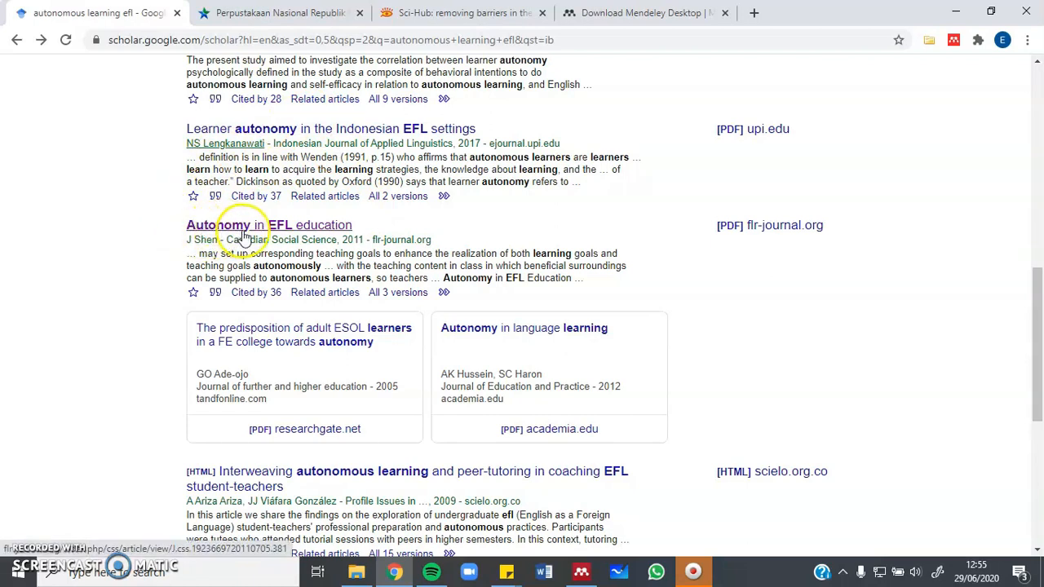
left_click(216, 294)
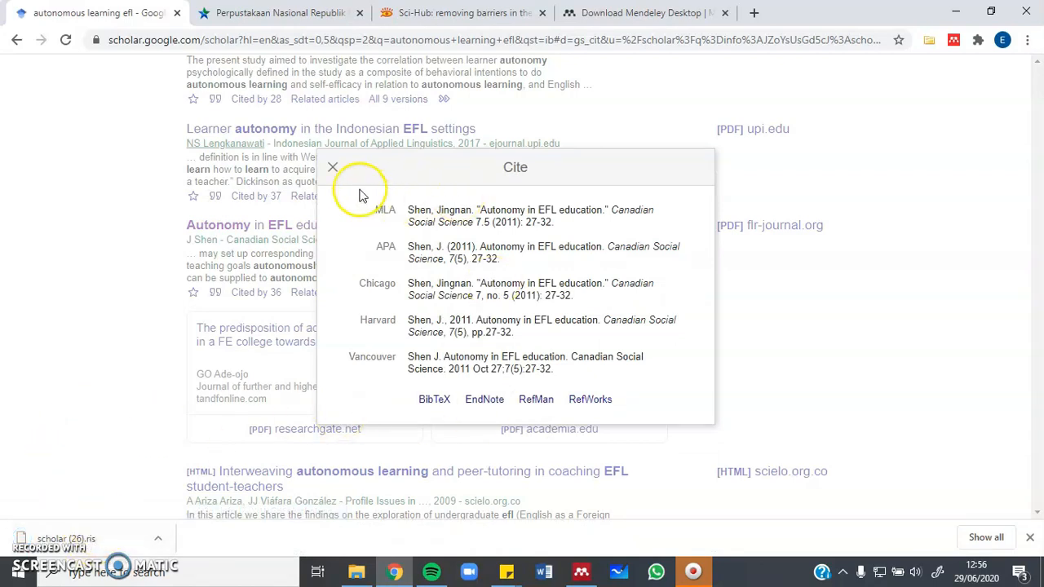
left_click(333, 168)
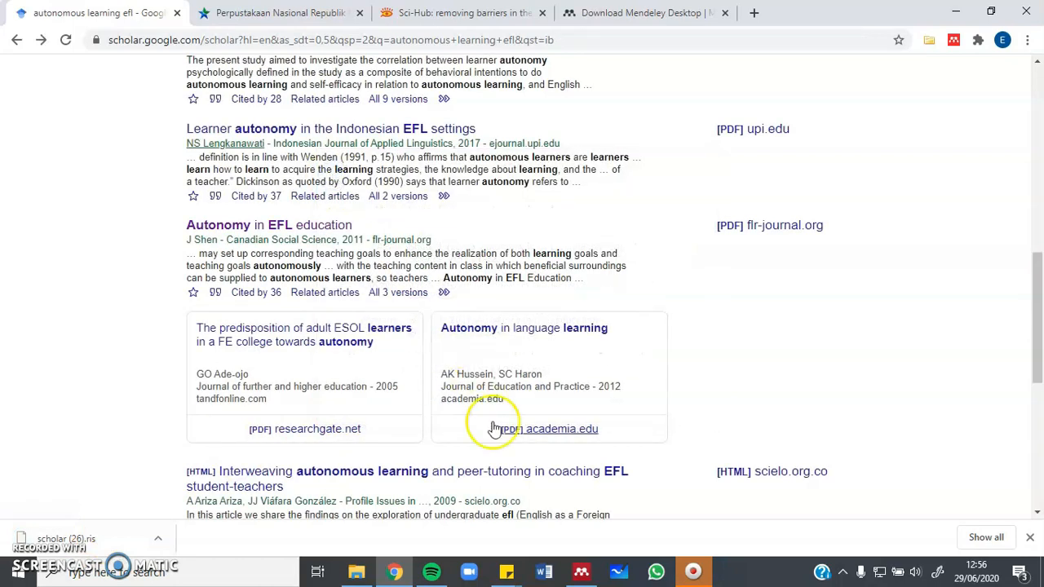
Switch to Mendeley Desktop and import the file scholar (26) from Downloads into the library.
left_click(582, 572)
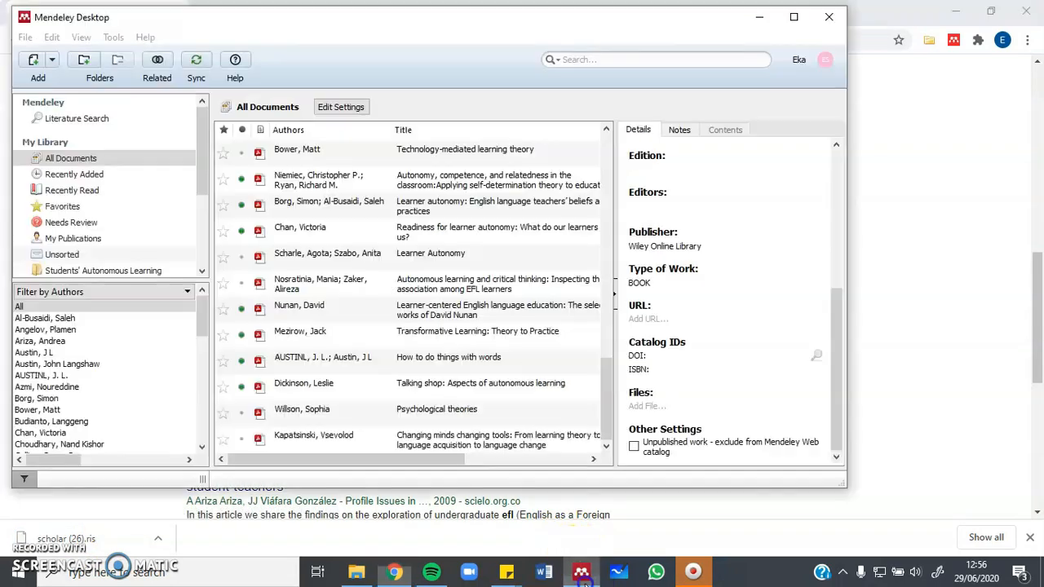
left_click(54, 60)
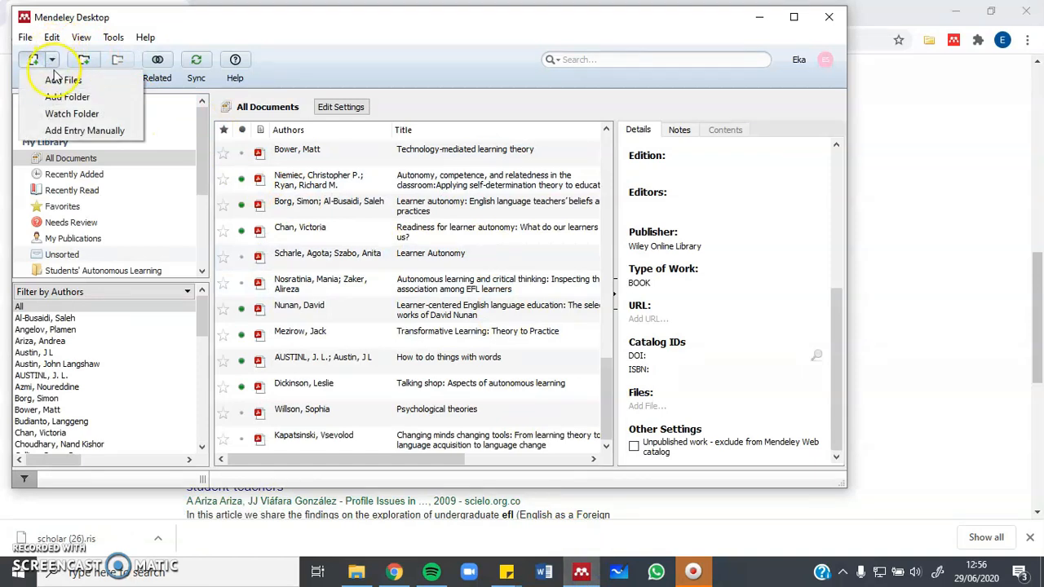
left_click(55, 79)
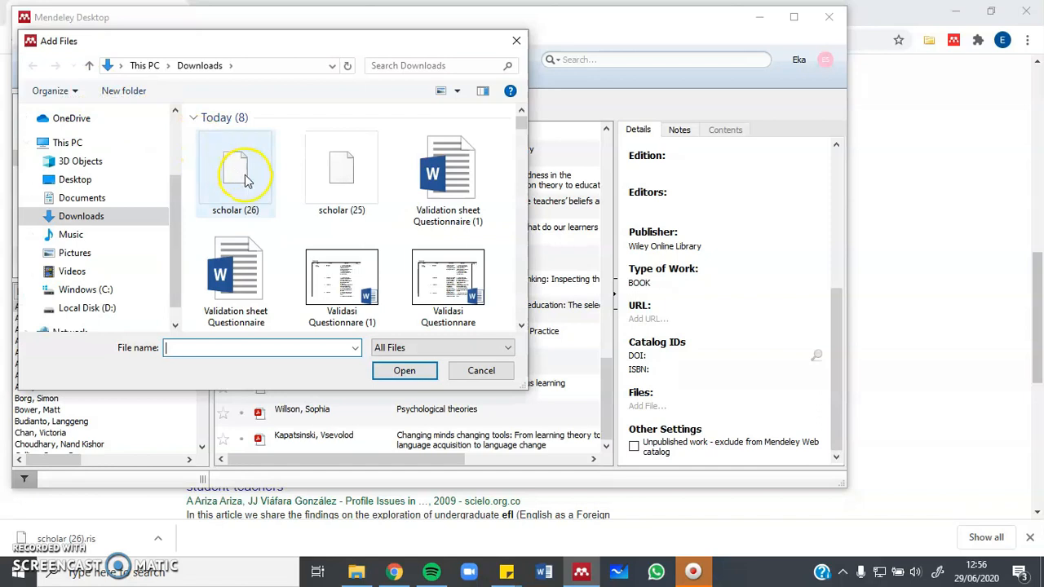
left_click(249, 181)
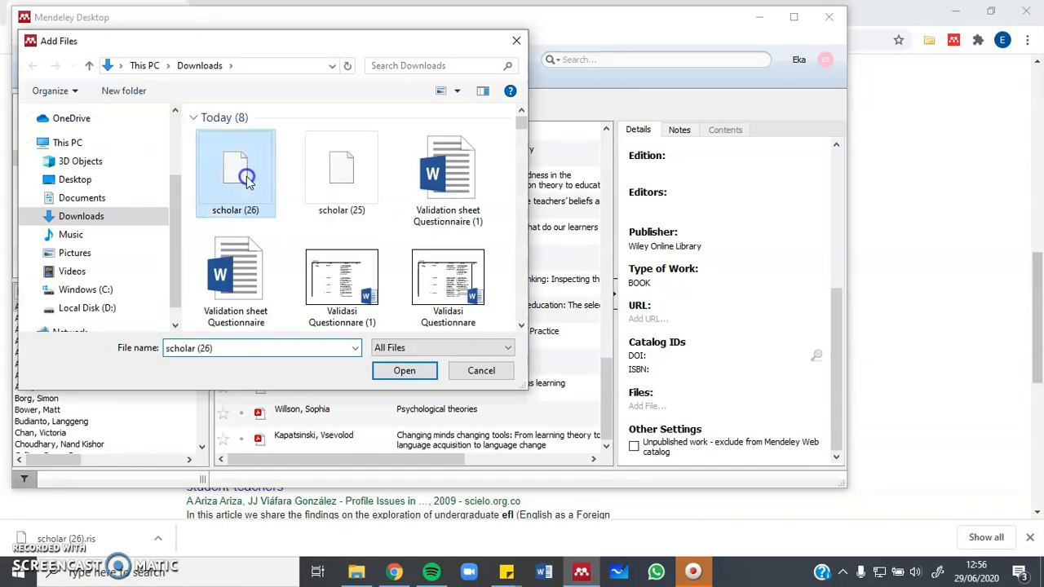
left_click(405, 372)
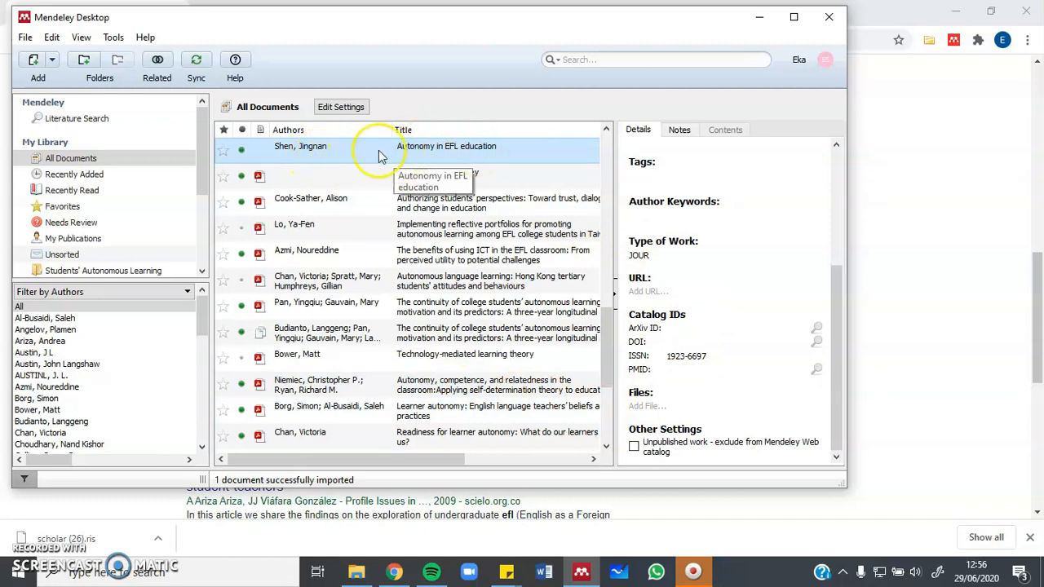
Review the bibliographic details of the imported "Autonomy in EFL education" entry and return to the Google Scholar results in Chrome.
scroll(684, 241, "up", 5)
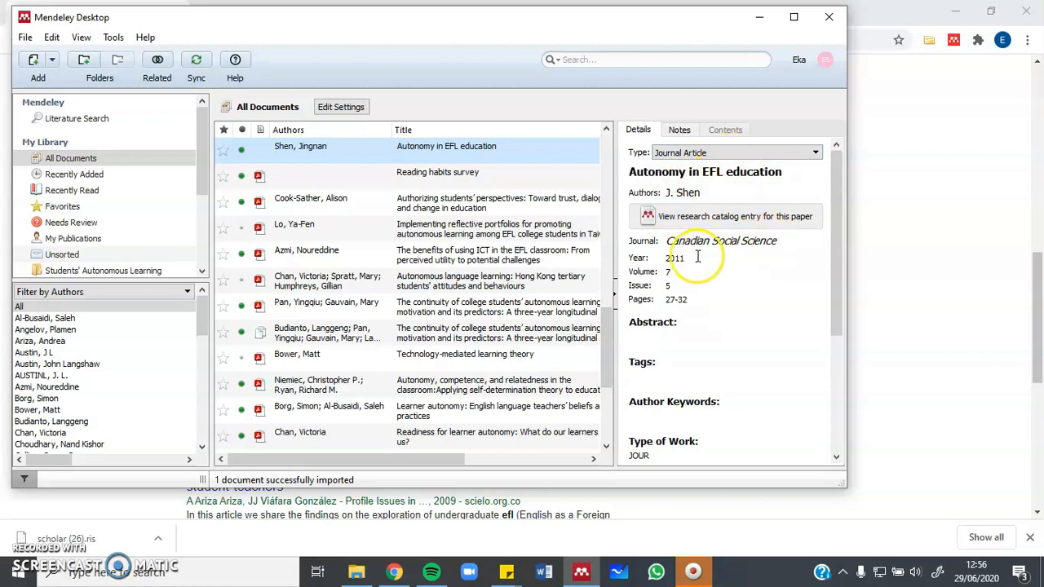
scroll(705, 332, "down", 5)
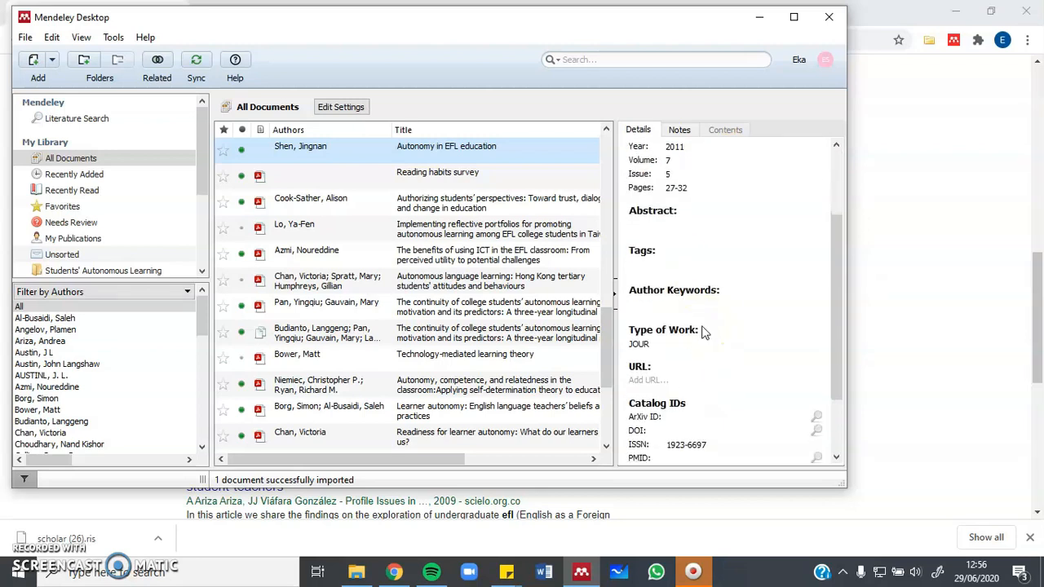
scroll(705, 332, "up", 5)
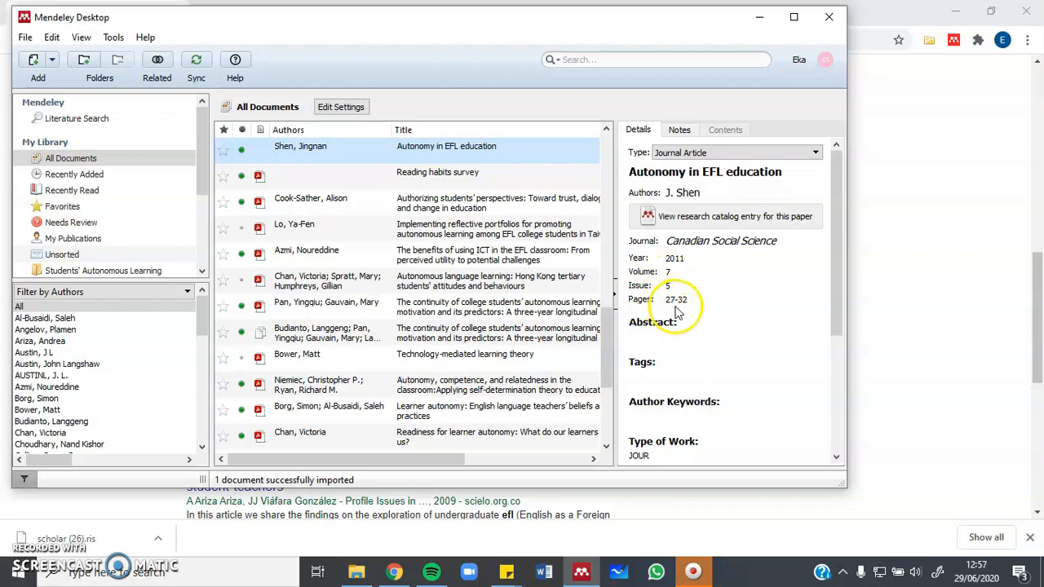
scroll(692, 315, "down", 3)
scroll(692, 308, "down", 1)
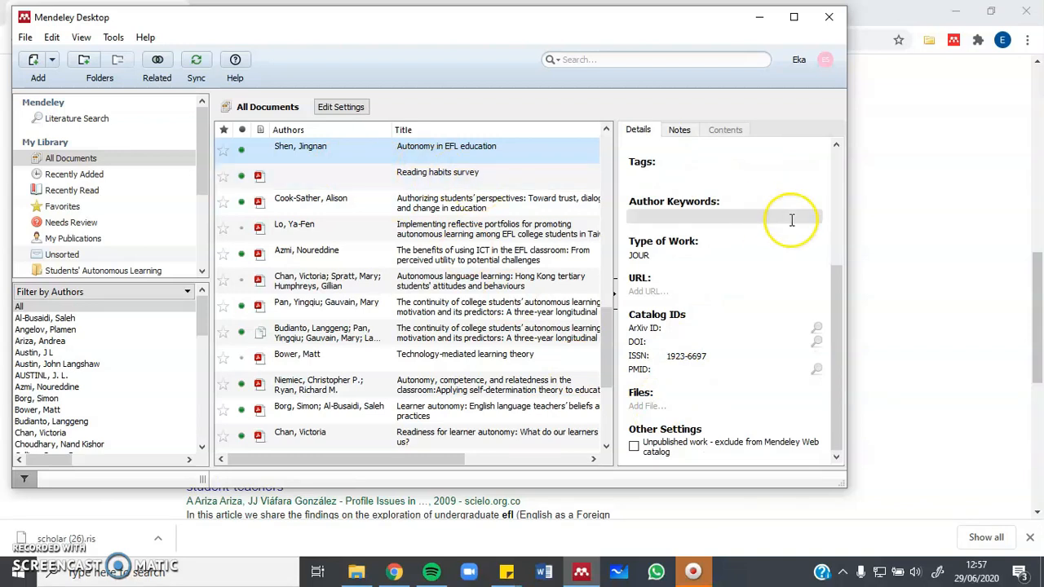
left_click(929, 250)
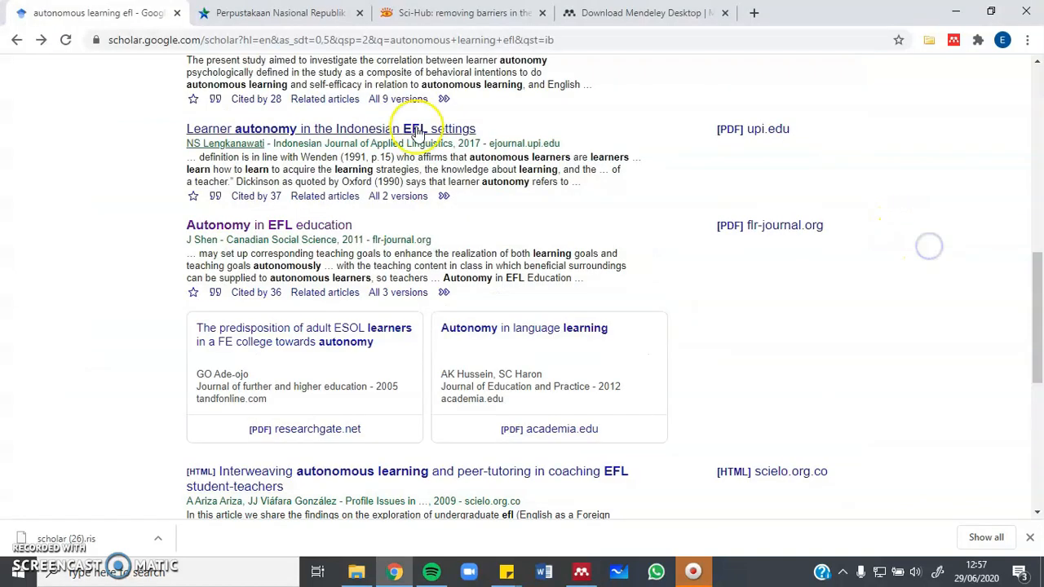
Open the journal page of "Autonomy in EFL education" from the Google Scholar results and find its full-text PDF link.
left_click(246, 230)
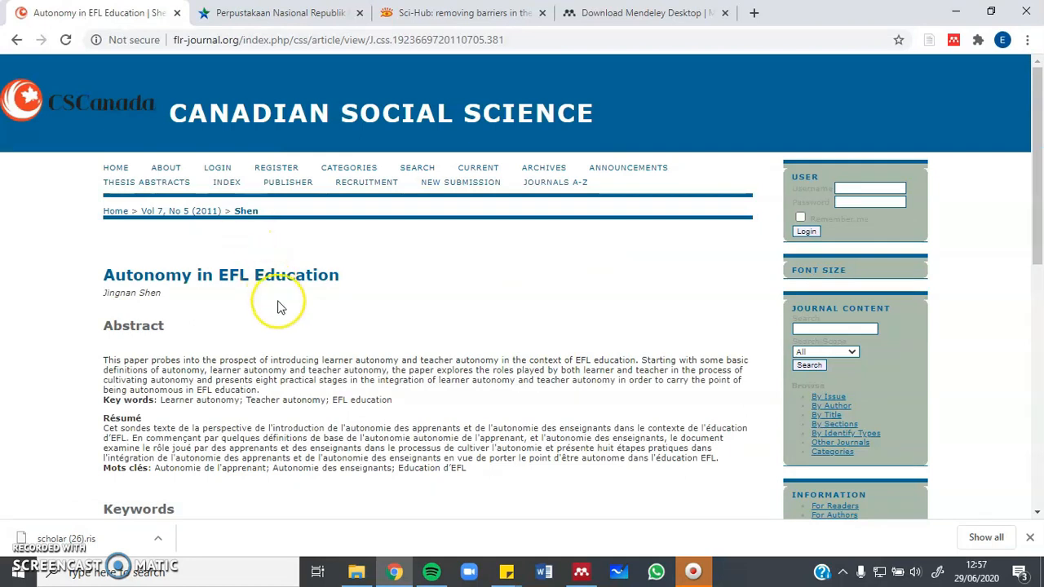
scroll(280, 303, "down", 4)
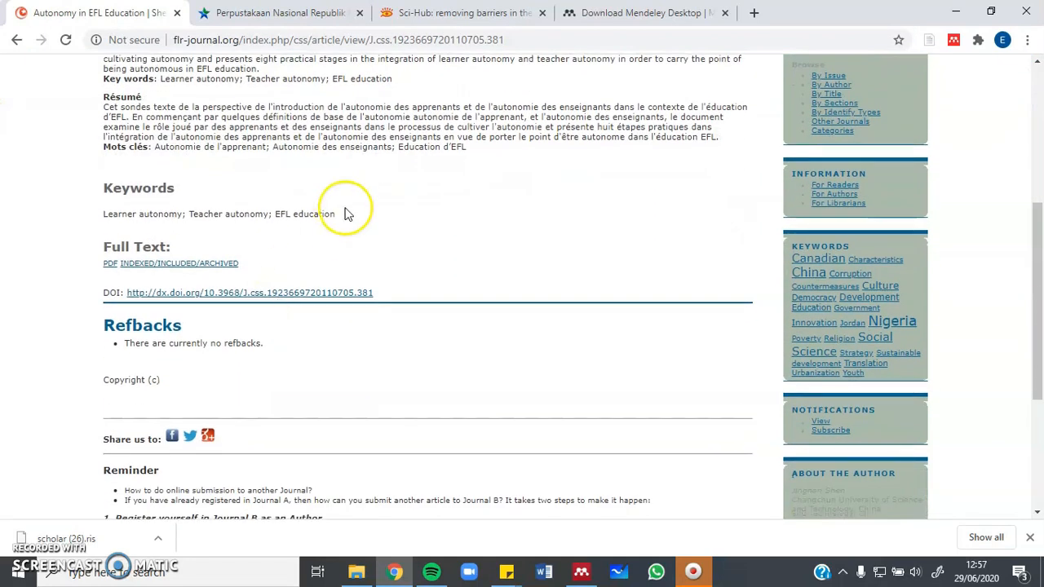
scroll(347, 211, "down", 3)
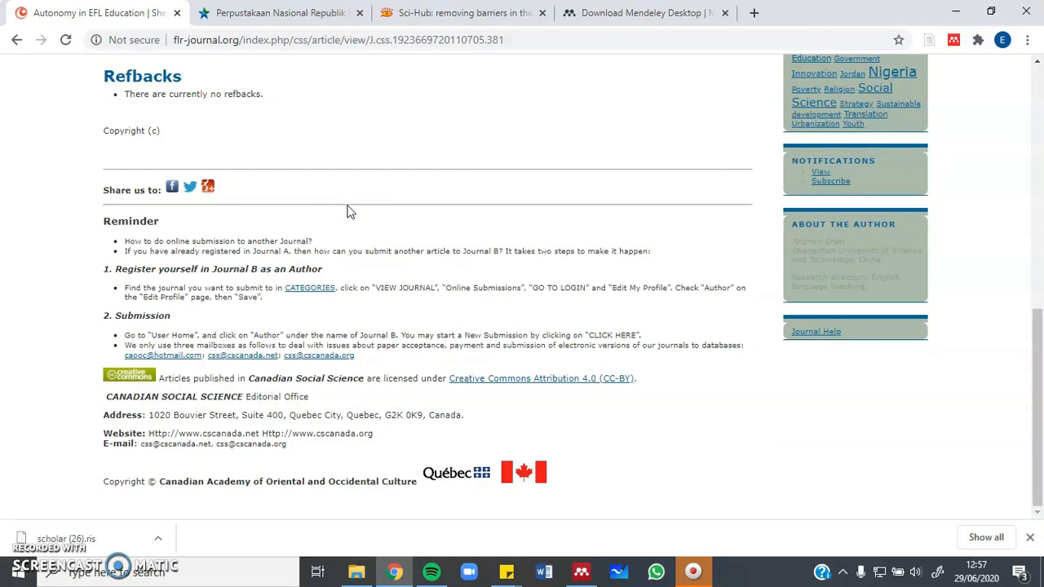
scroll(347, 210, "up", 5)
scroll(348, 209, "down", 1)
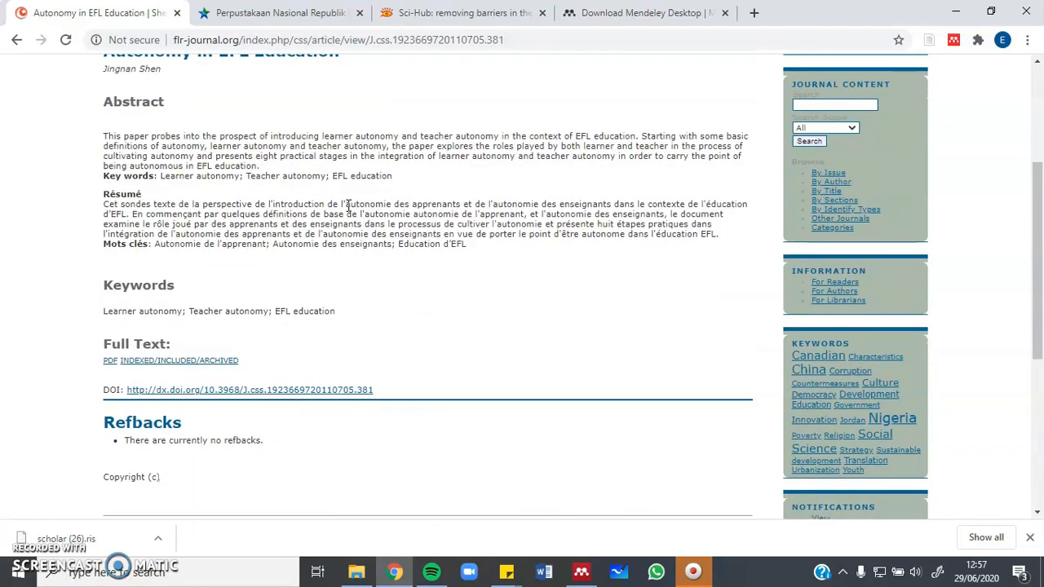
scroll(348, 206, "down", 1)
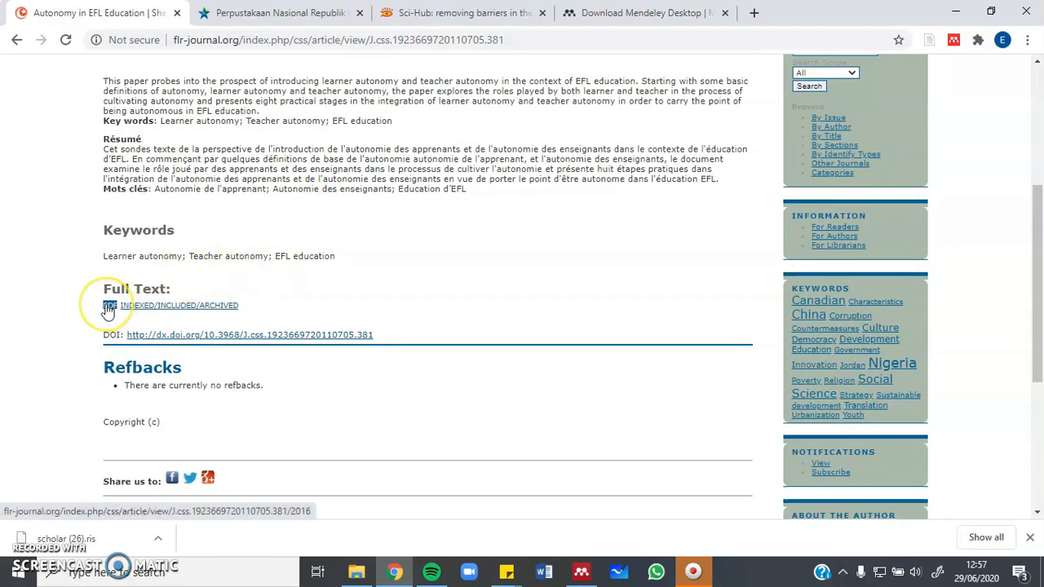
Look through the first page of the article PDF 2002-2358-2-PB, from its title and abstract to the literature review.
right_click(576, 332)
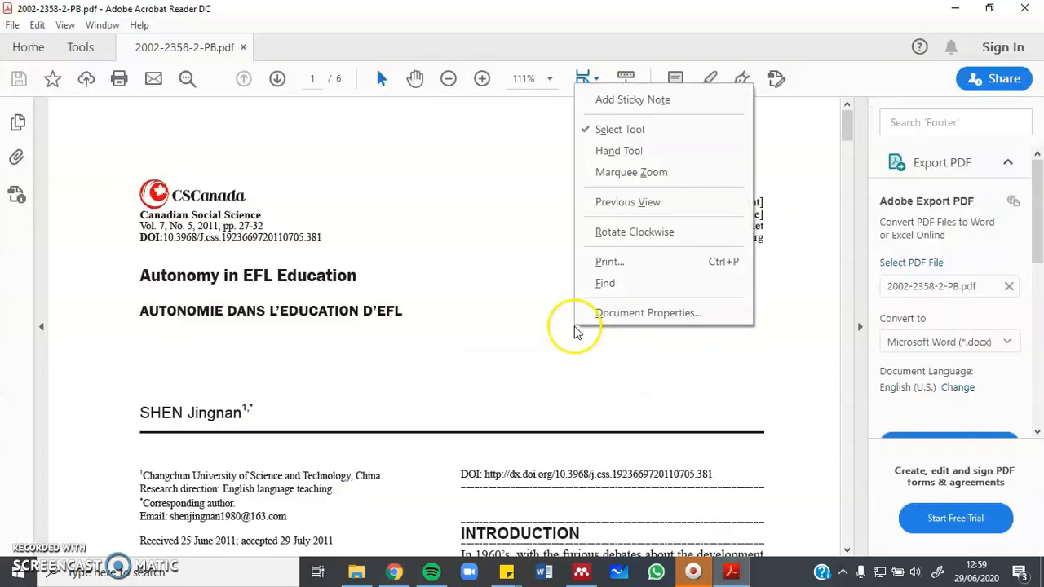
left_click(520, 316)
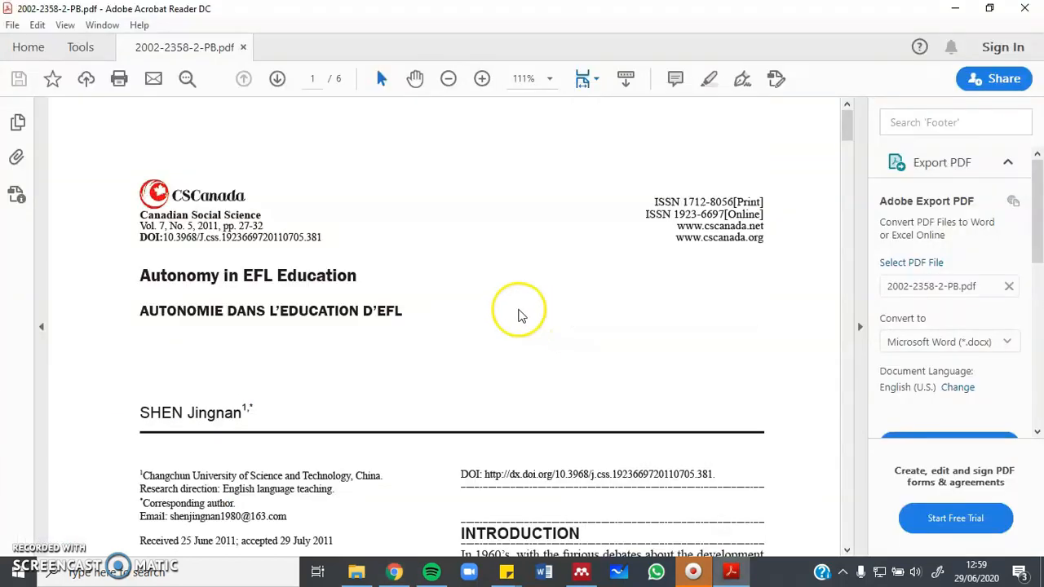
scroll(519, 315, "down", 8)
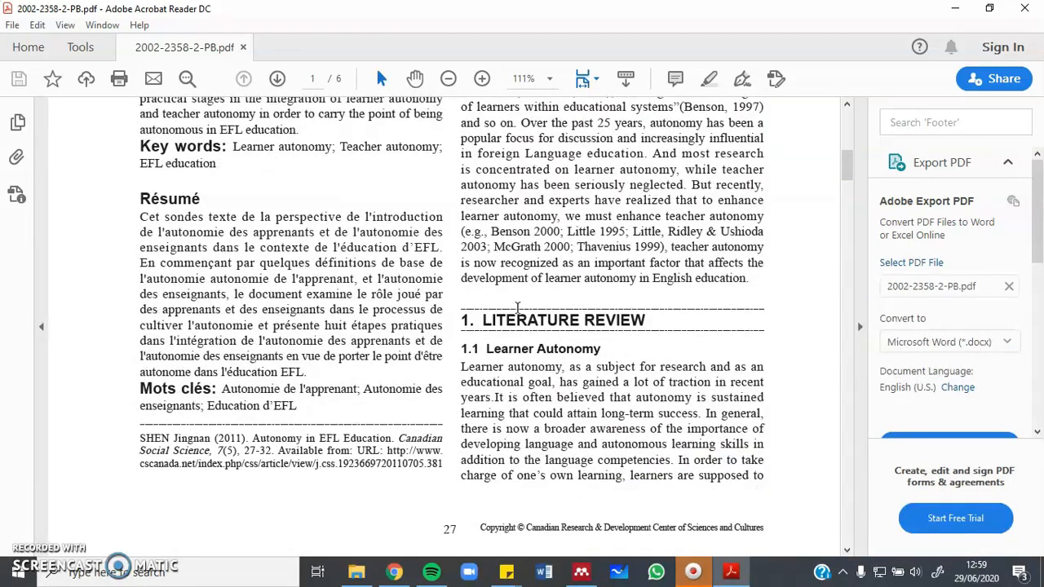
scroll(517, 307, "up", 8)
scroll(518, 308, "down", 10)
scroll(517, 308, "up", 1)
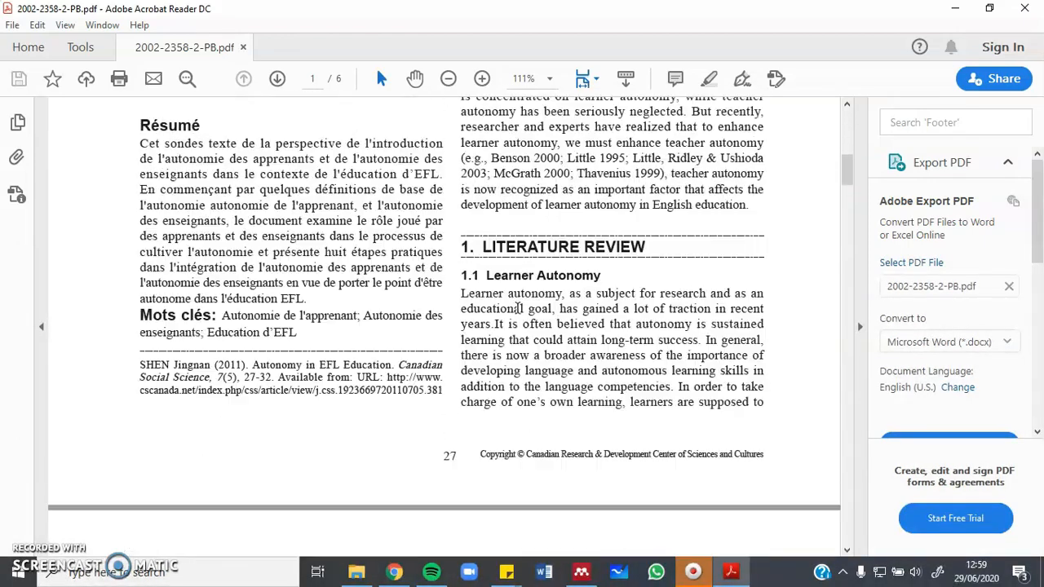
scroll(517, 308, "up", 8)
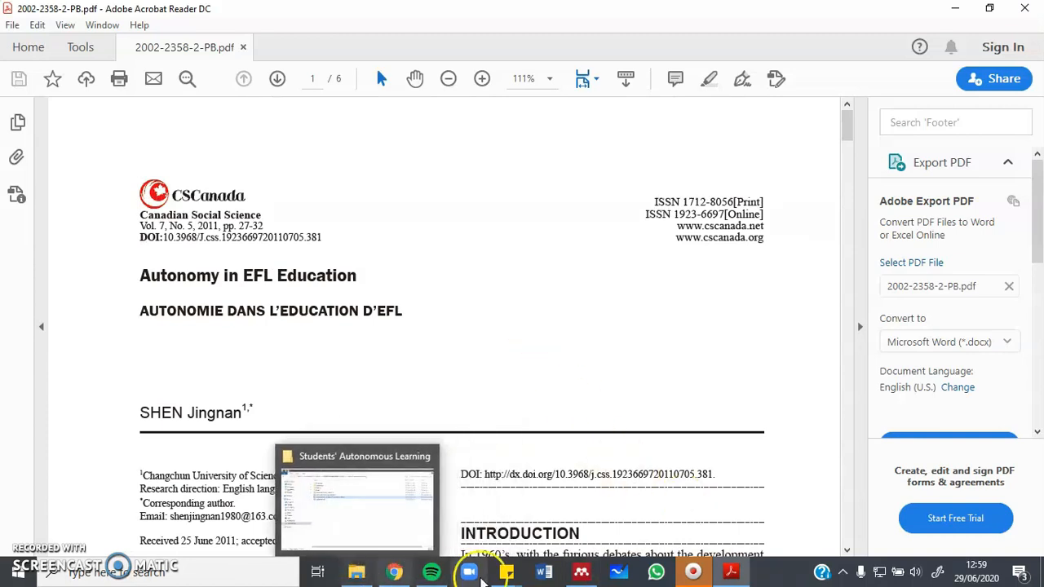
Switch to Mendeley Desktop and attach the file 2002-2358-2-PB_2 from Downloads to the "Autonomy in EFL education" entry.
left_click(733, 573)
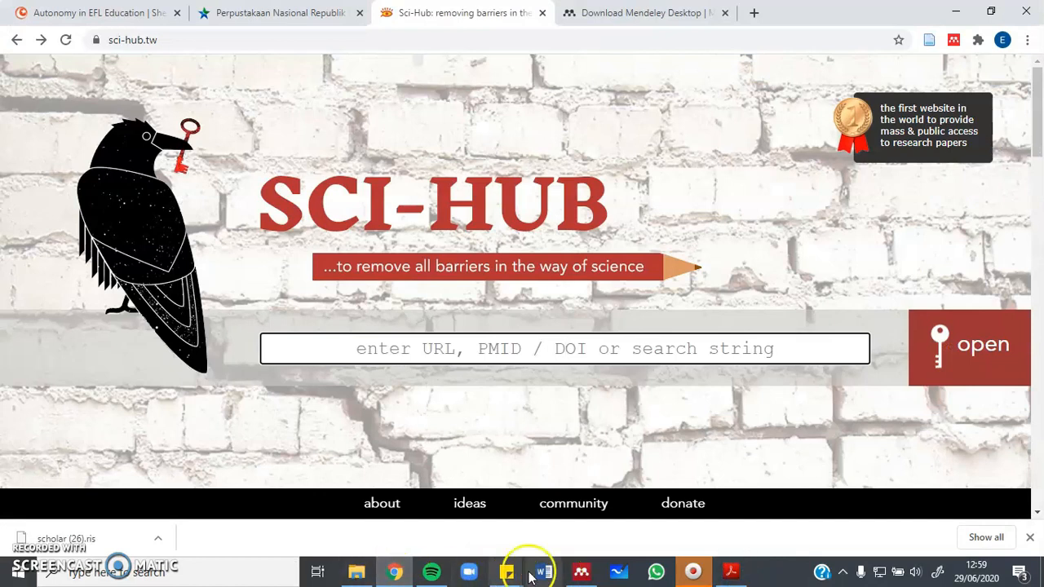
left_click(581, 574)
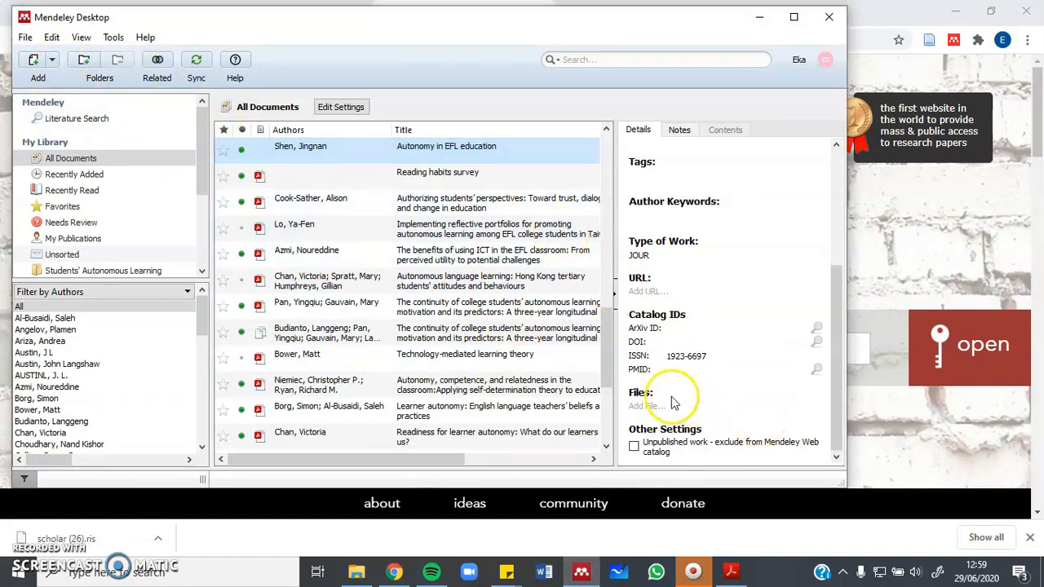
left_click(648, 408)
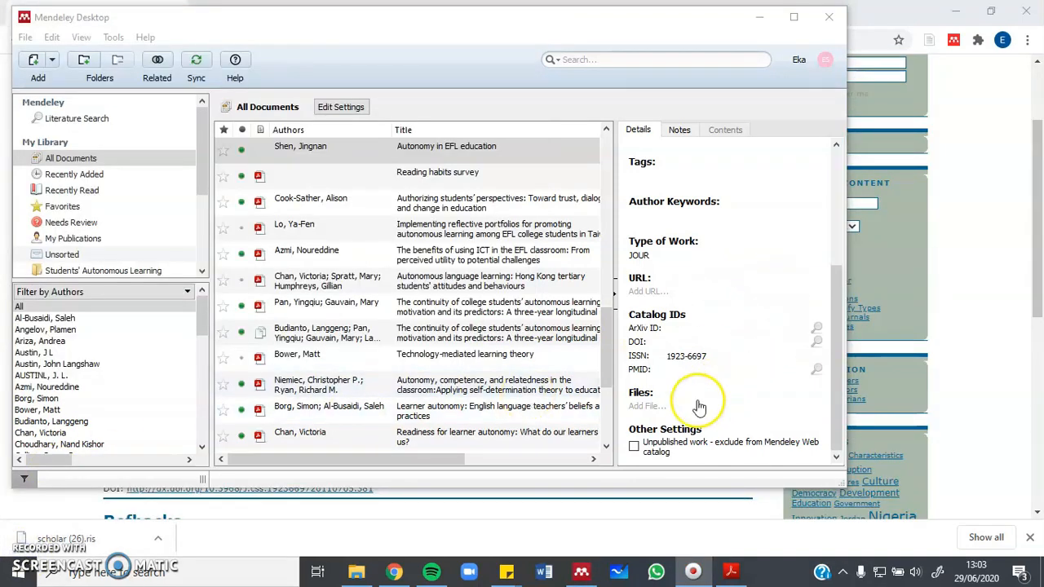
left_click(650, 410)
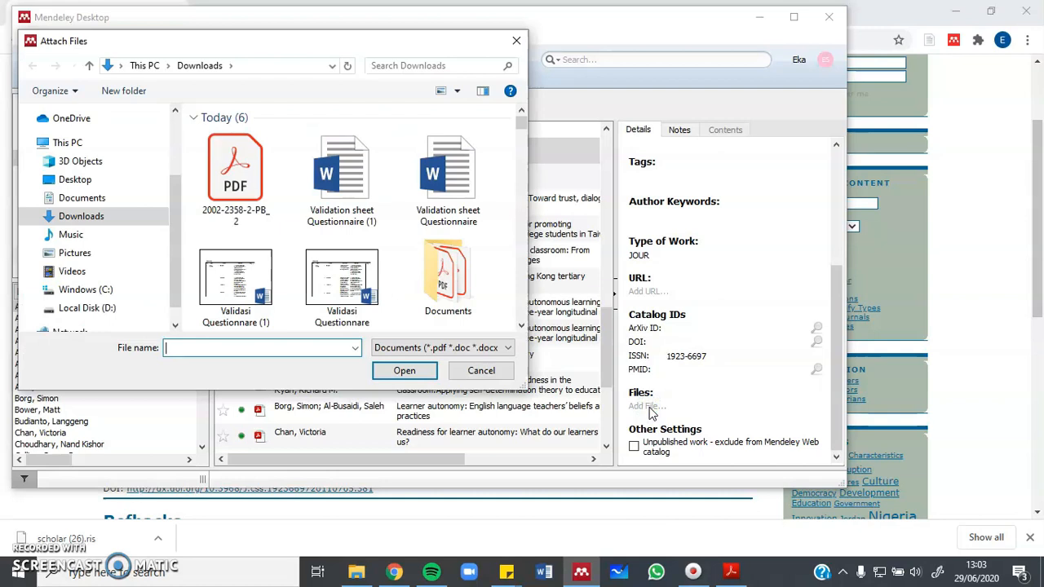
left_click(240, 163)
left_click(397, 376)
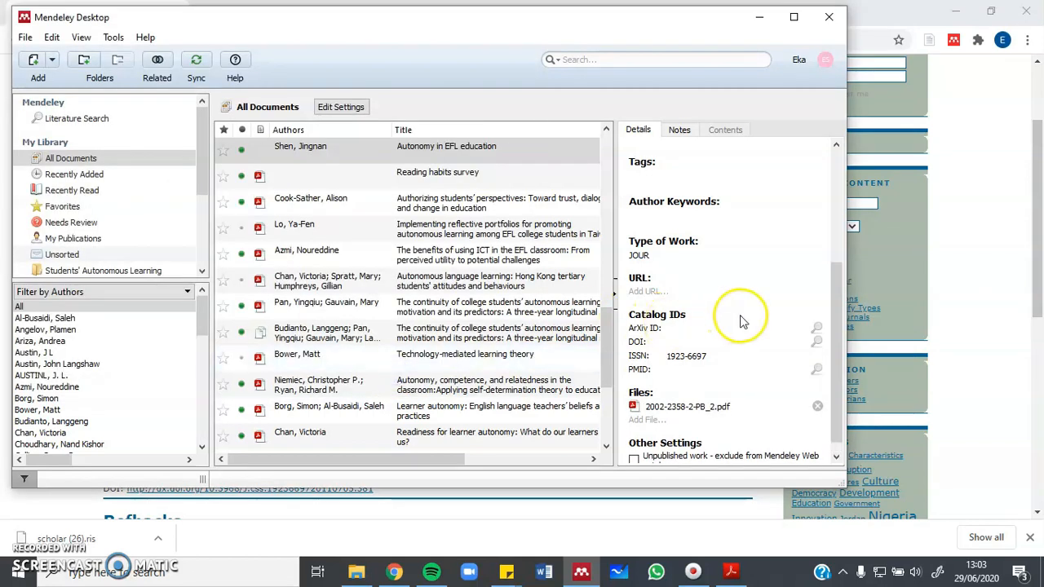
Review the details and attached file of the "Autonomy in EFL education" entry in the library.
left_click(303, 152)
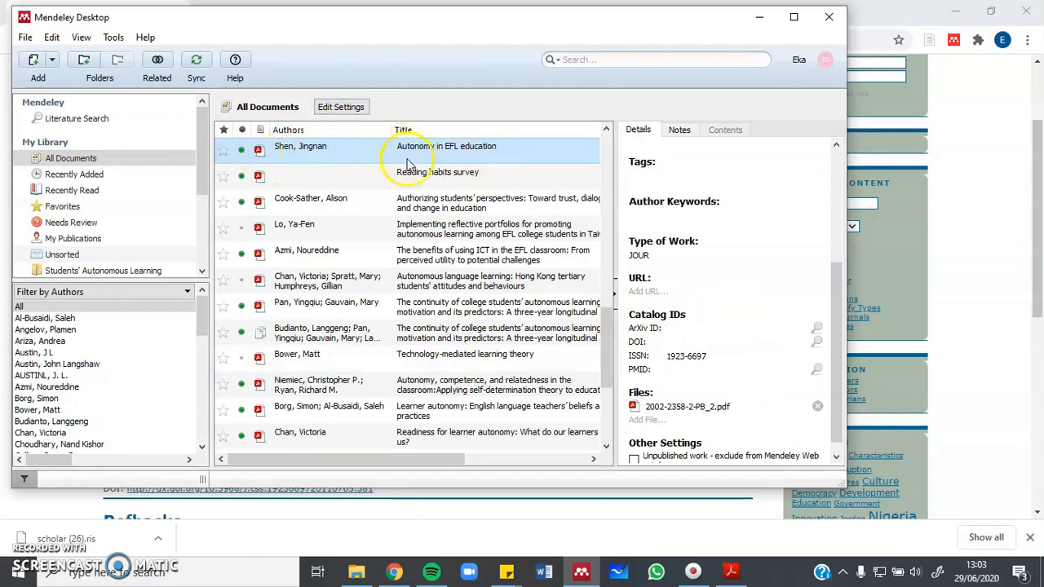
scroll(771, 314, "down", 1)
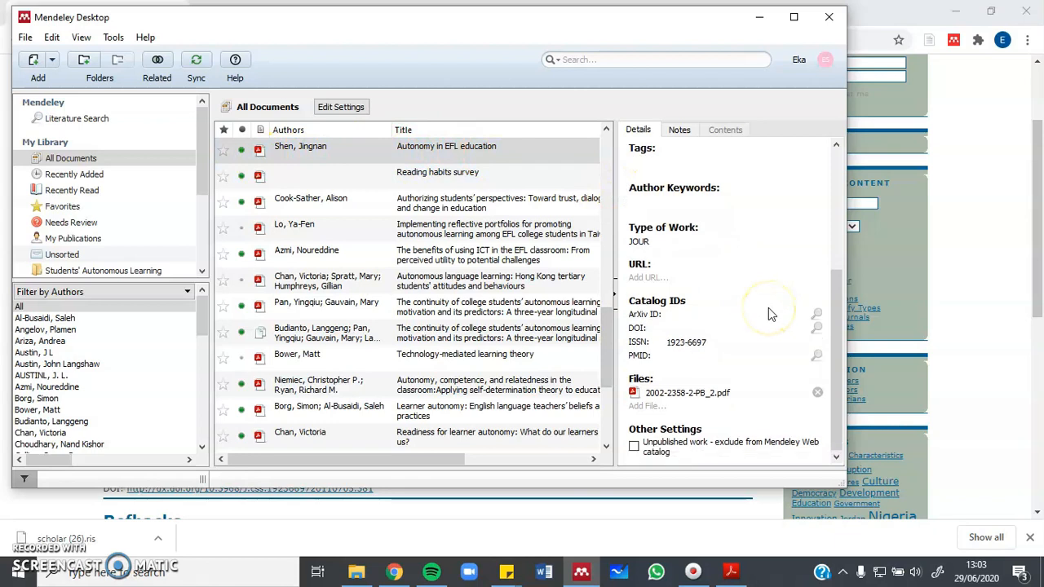
scroll(771, 313, "up", 4)
scroll(771, 313, "down", 3)
scroll(769, 314, "down", 1)
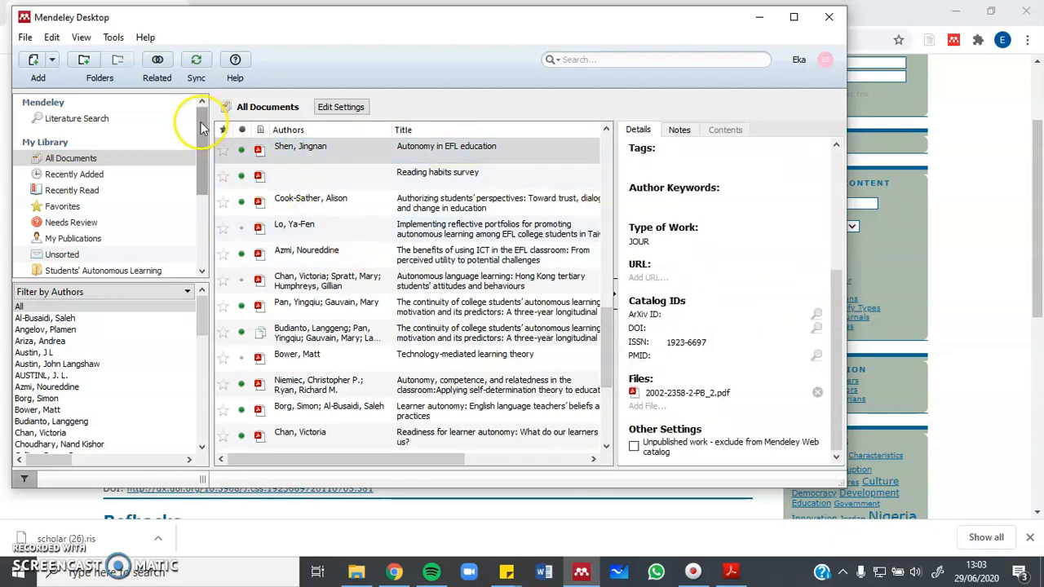
left_click(327, 155)
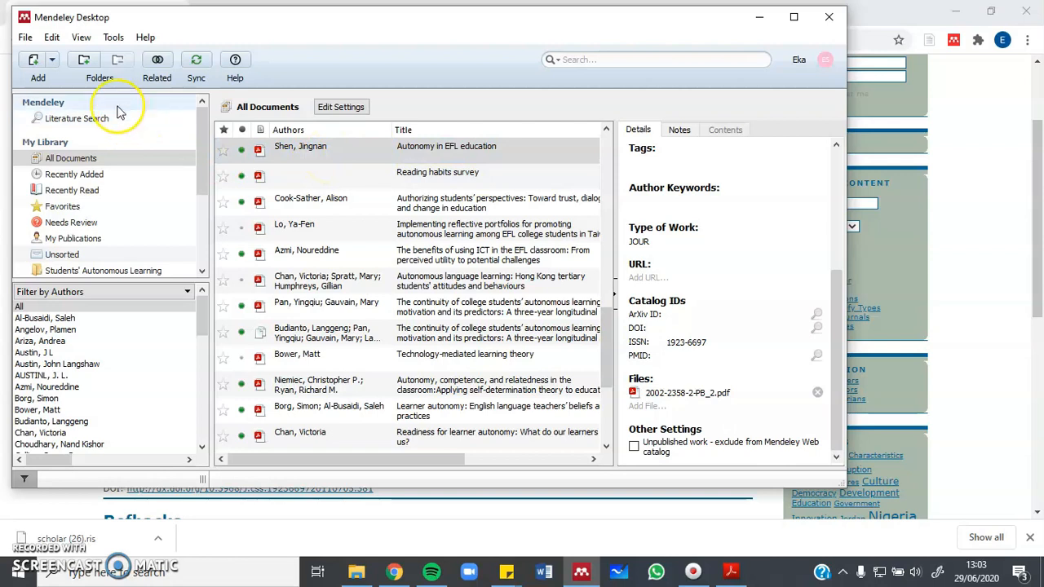
left_click(289, 155)
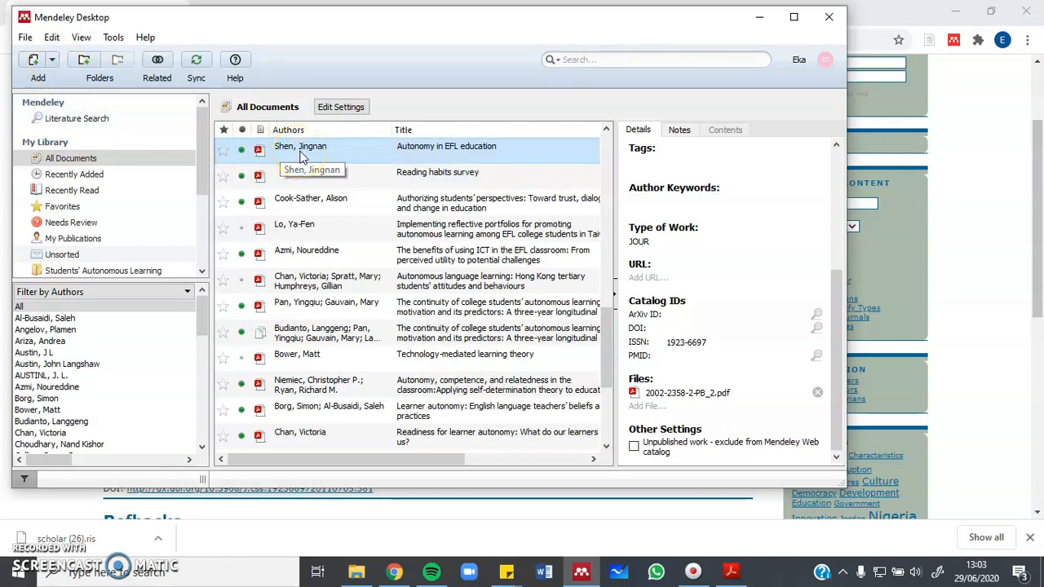
Start a manual library entry of type Journal Article and clear its placeholder title.
left_click(37, 65)
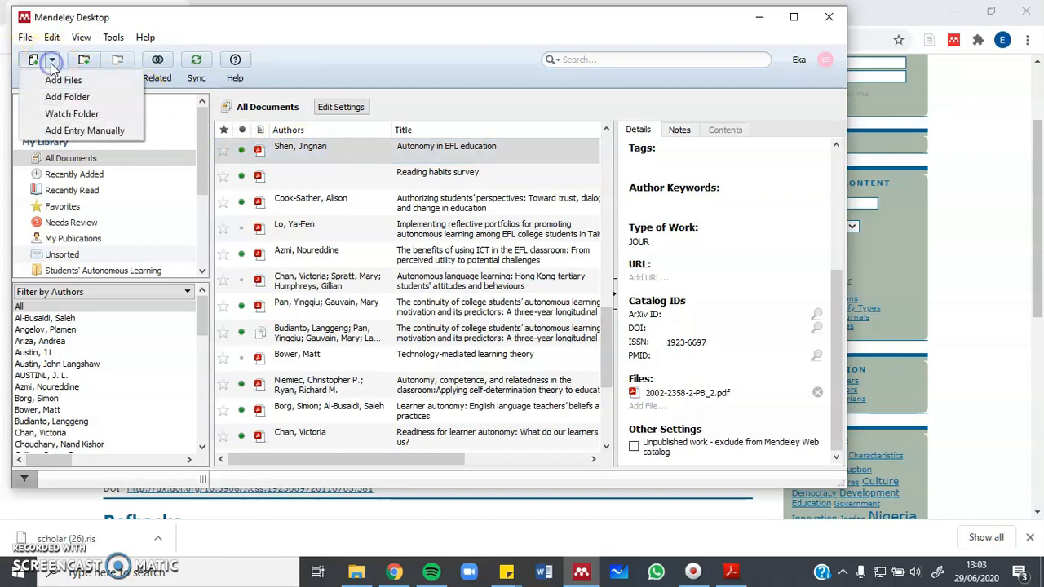
left_click(64, 135)
left_click(507, 147)
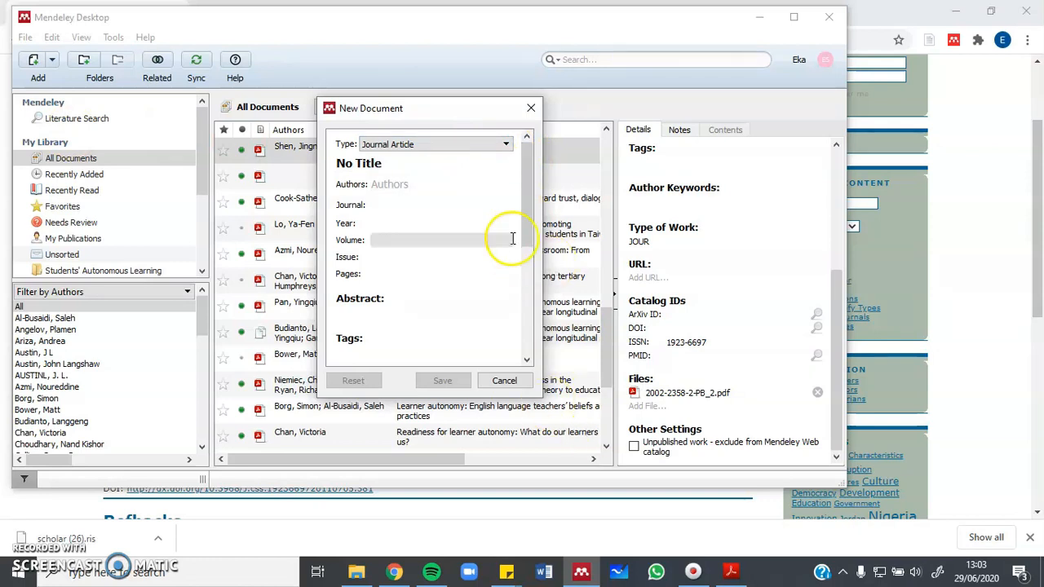
left_click(437, 166)
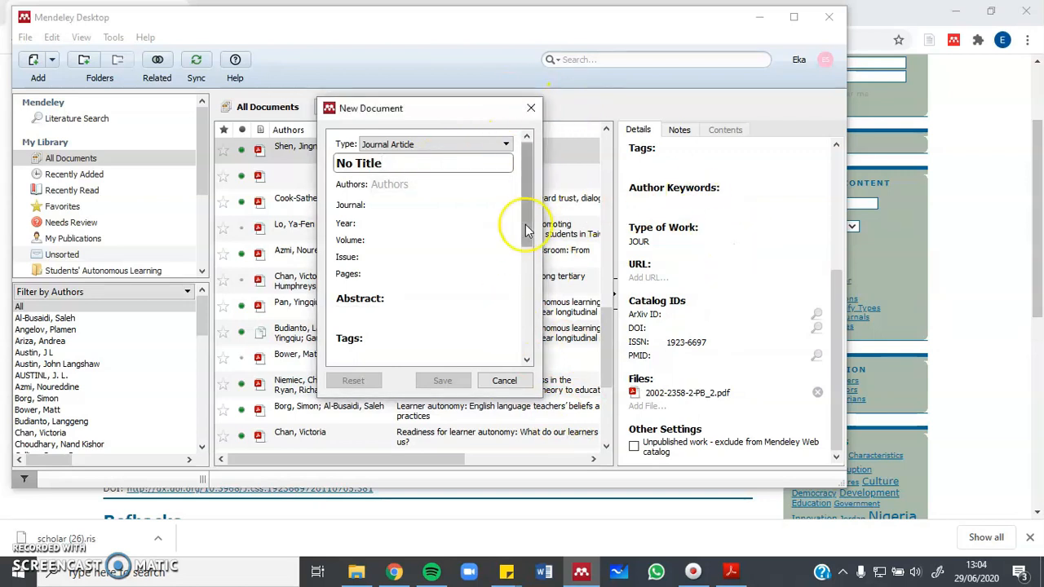
key("BackSpace")
key("BackSpace")
key("BackSpace")
key("BackSpace")
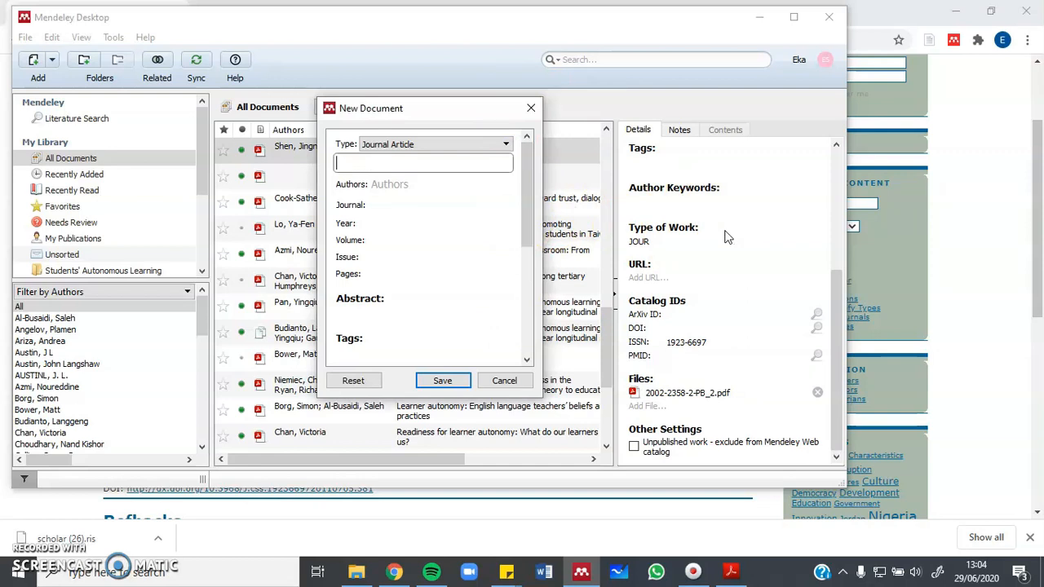
Copy the title "Autonomy in EFL Education" from the PDF in Acrobat Reader and paste it as the new Mendeley document's title.
left_click(730, 573)
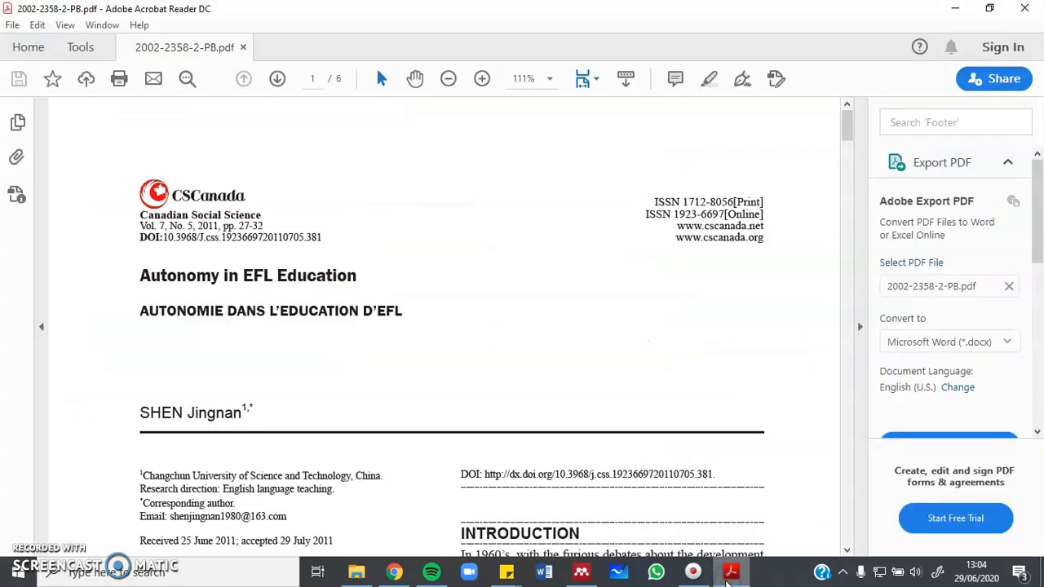
left_click_drag(361, 270, 186, 276)
key("ctrl+c")
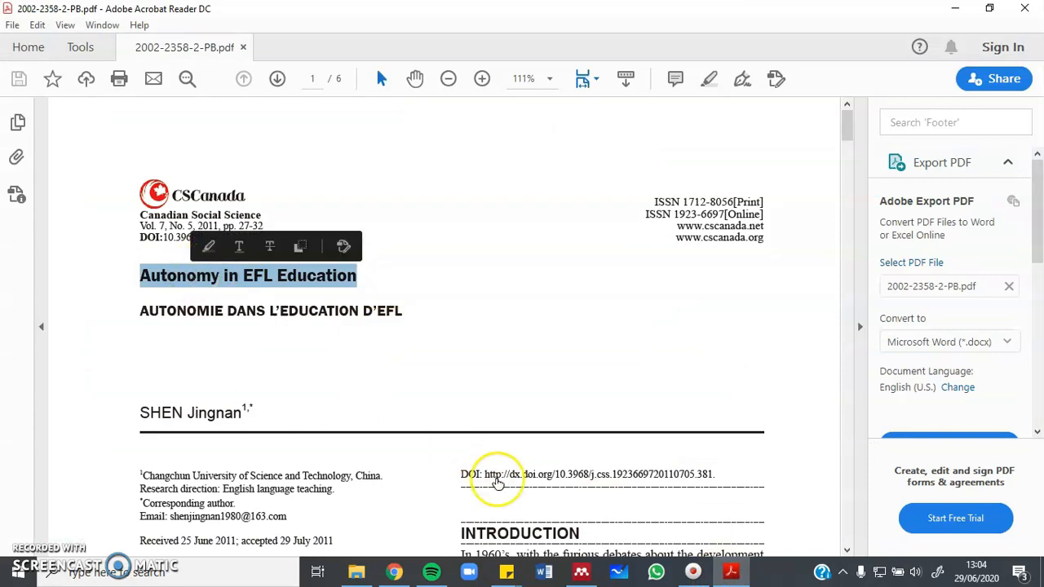
left_click(581, 573)
left_click(377, 165)
key("ctrl+v")
Move the new document dialog aside, switch to the PDF in Acrobat Reader and copy the author's name below the article title.
left_click(408, 187)
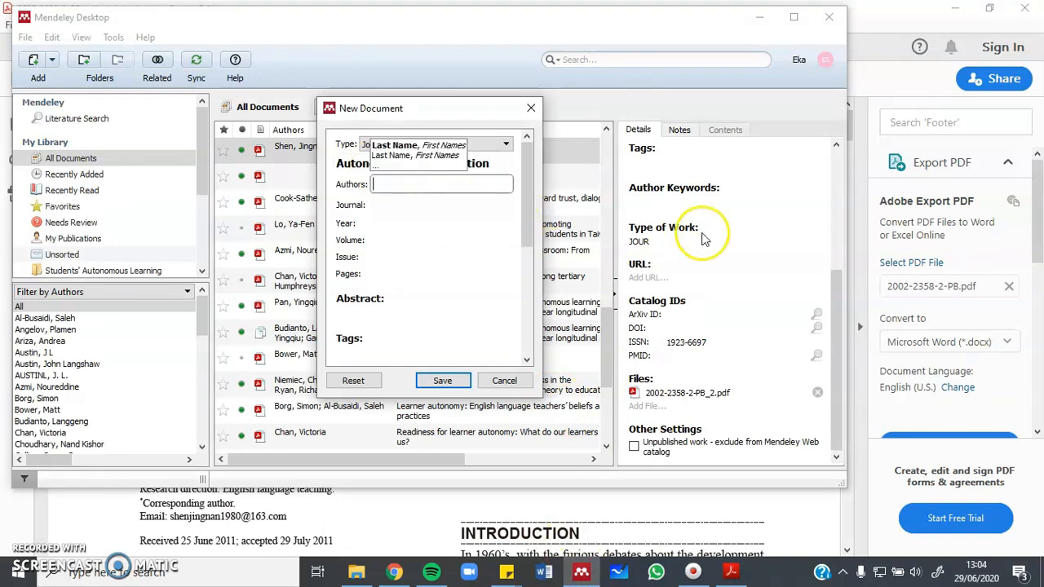
left_click_drag(425, 104, 345, 149)
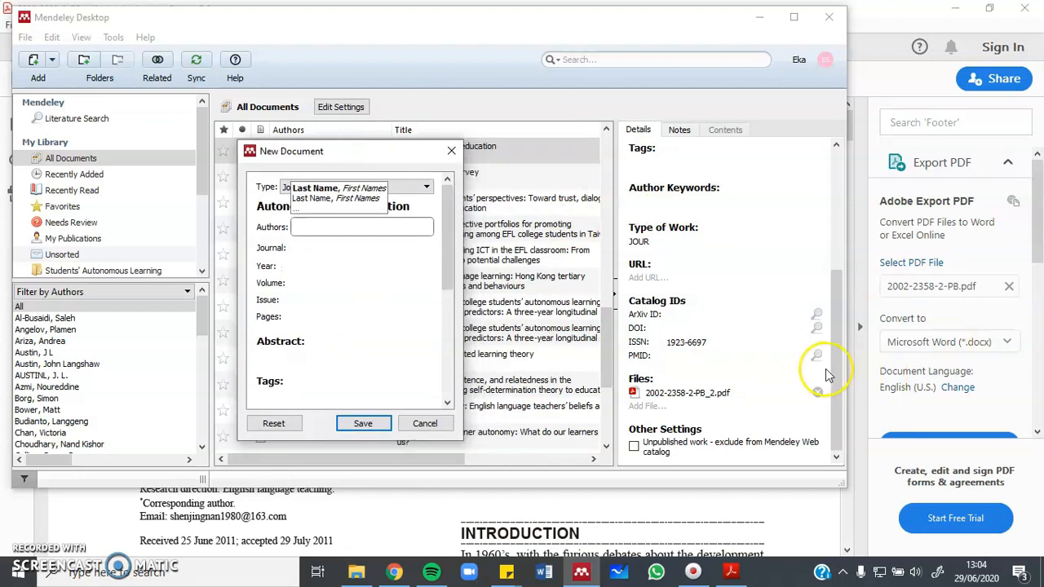
left_click(737, 576)
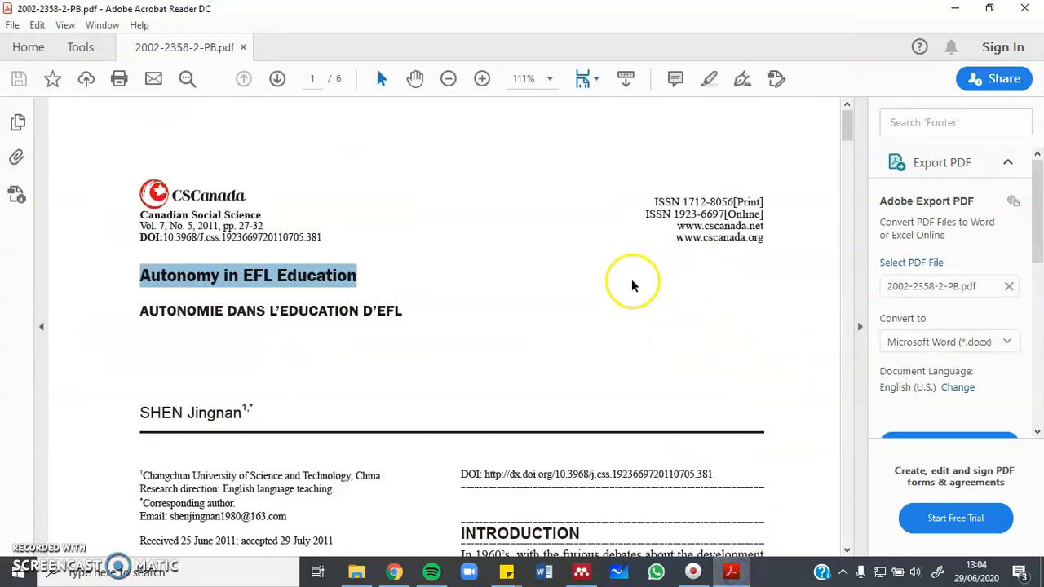
left_click(502, 284)
scroll(502, 284, "down", 3)
left_click_drag(247, 303, 139, 300)
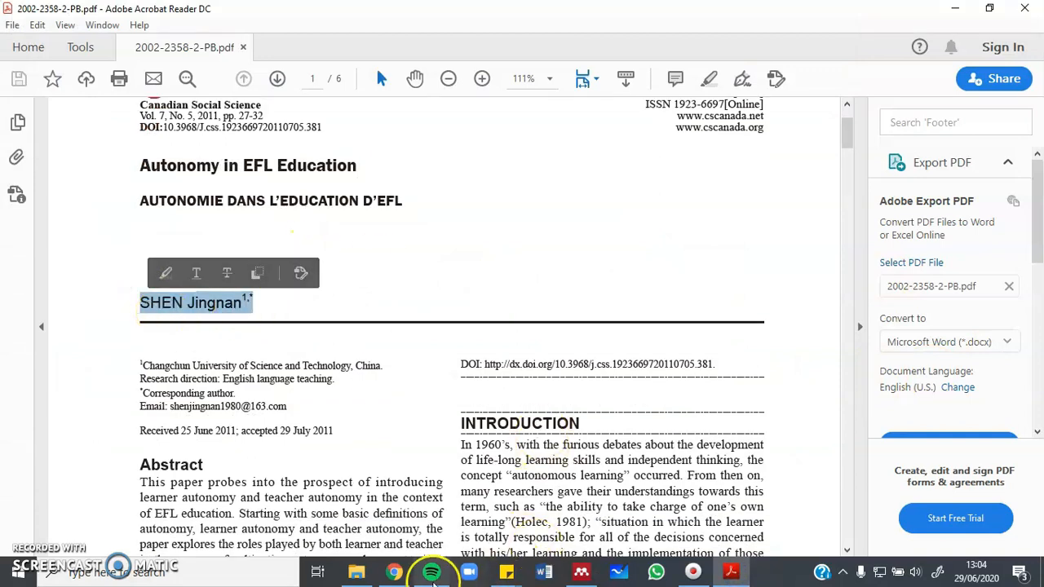
Switch to Mendeley Desktop and enter the copied author's name without its superscript marks, choosing the matching suggested author in last name, first name form.
left_click(581, 572)
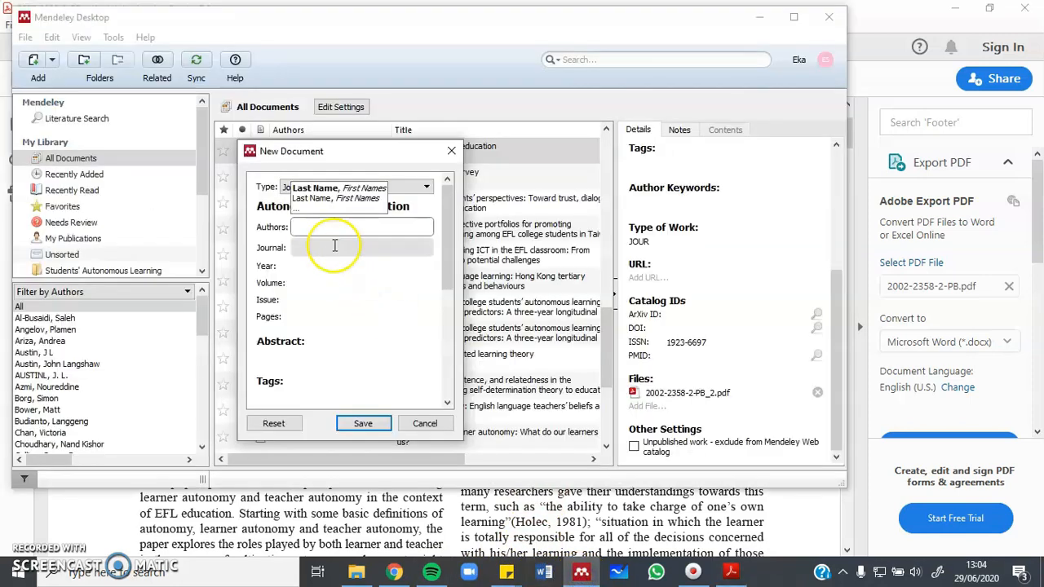
type("Shen Jingnan1, *")
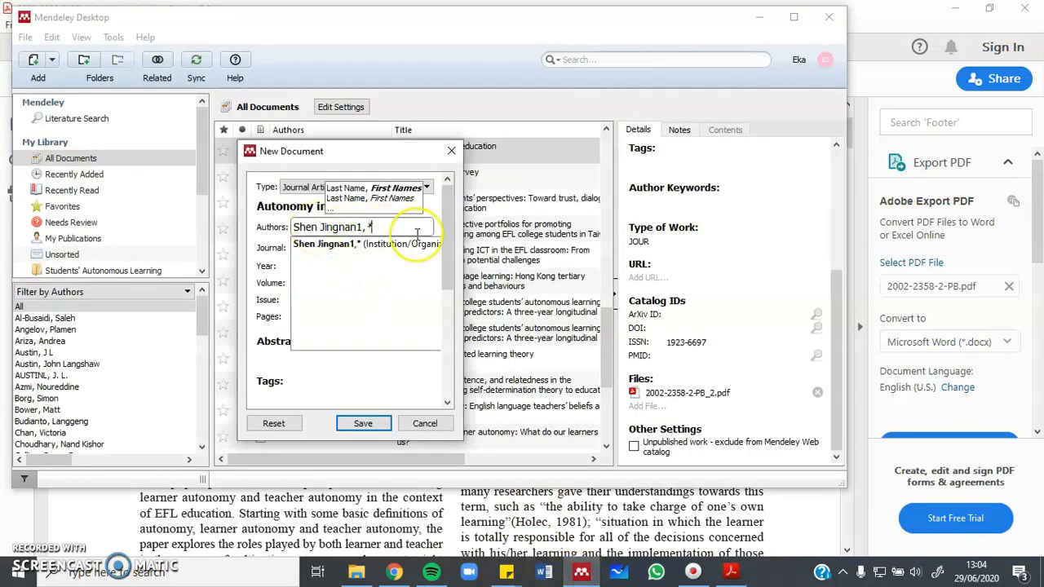
key("BackSpace")
key("BackSpace")
key("BackSpace")
key("BackSpace")
key("BackSpace")
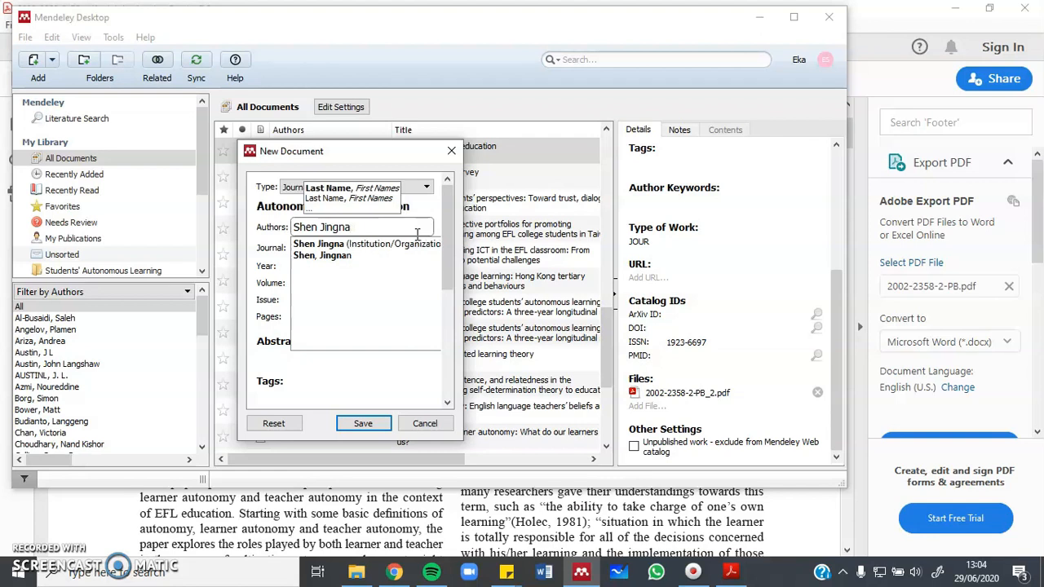
type("n")
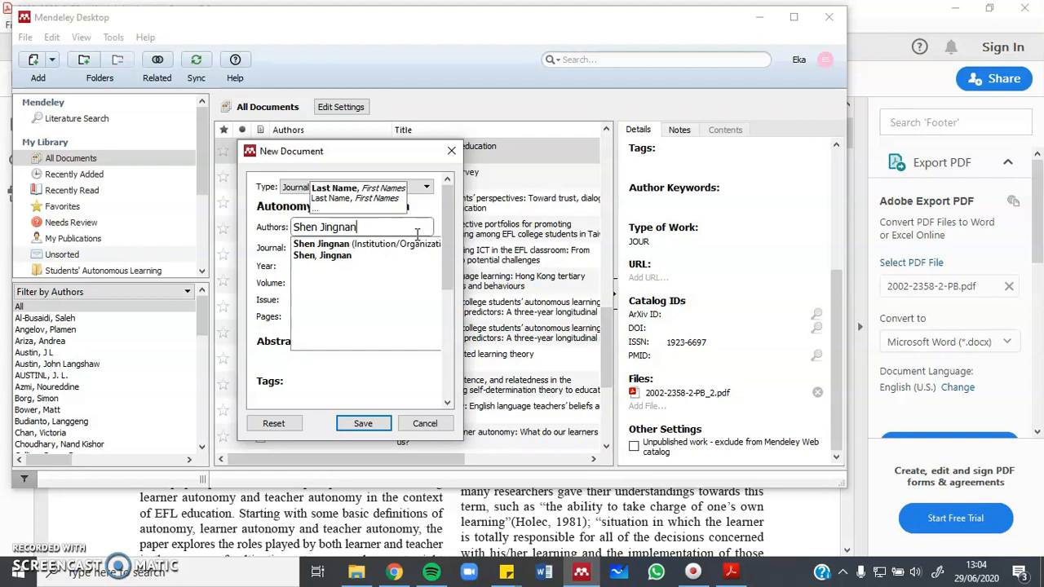
left_click(327, 257)
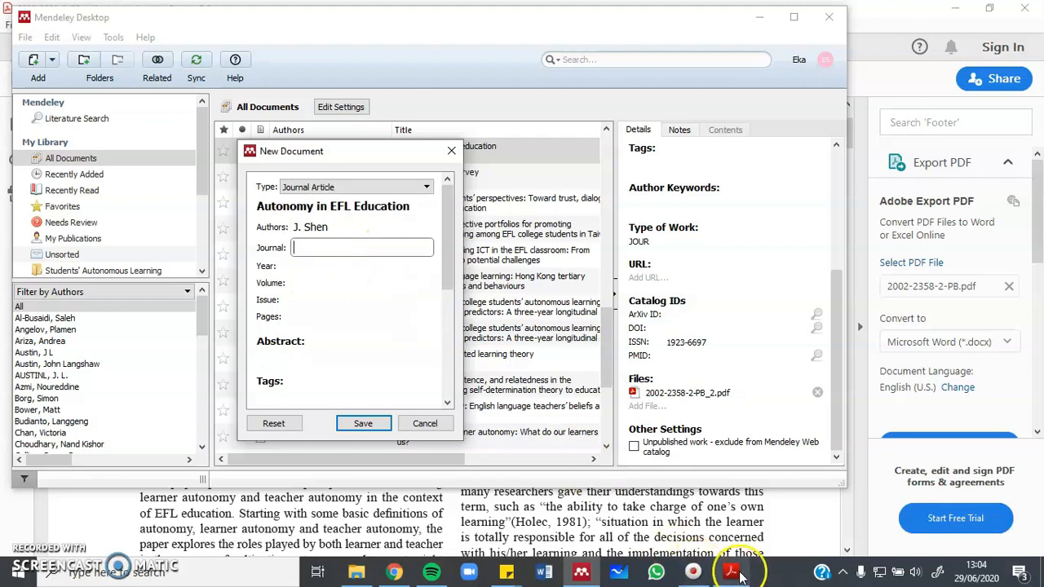
Copy the journal name "Canadian Social Science" from the PDF in Acrobat Reader and enter it as the Mendeley document's journal.
left_click(734, 573)
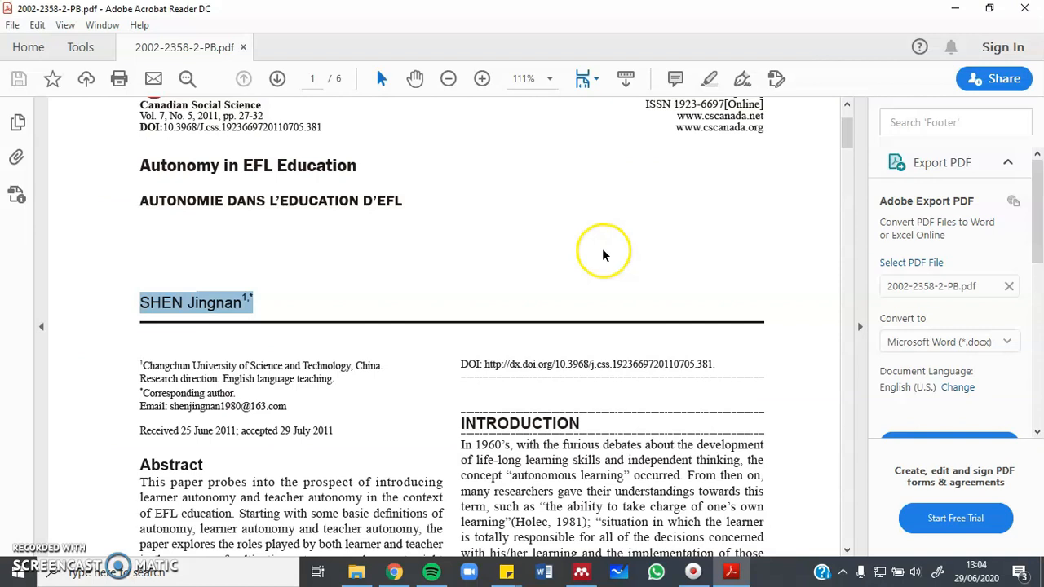
scroll(620, 336, "up", 3)
left_click(550, 297)
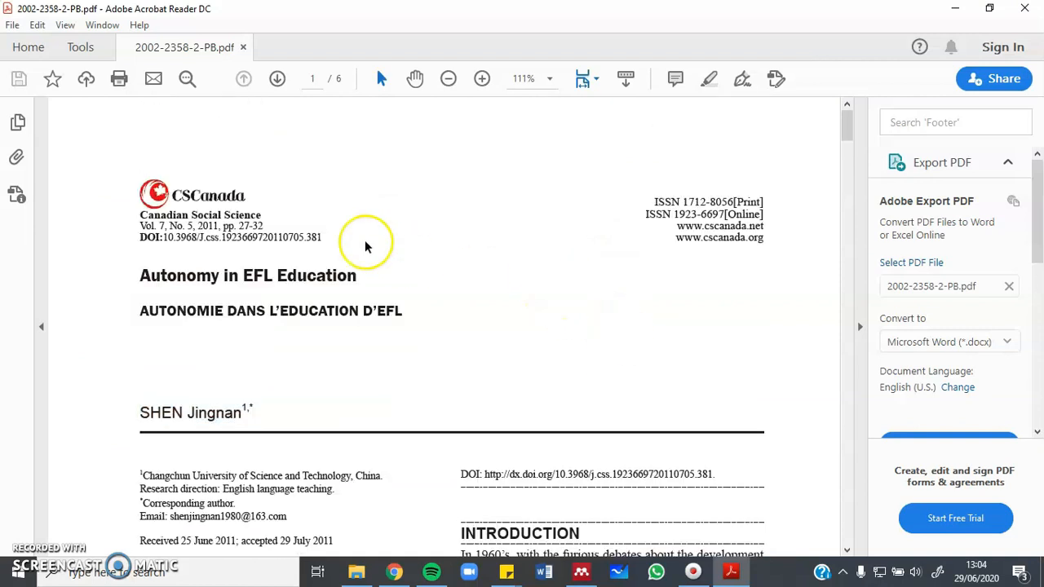
mouse_move(256, 204)
left_mouse_down()
mouse_move(153, 217)
mouse_move(173, 222)
left_mouse_up()
key("ctrl+c")
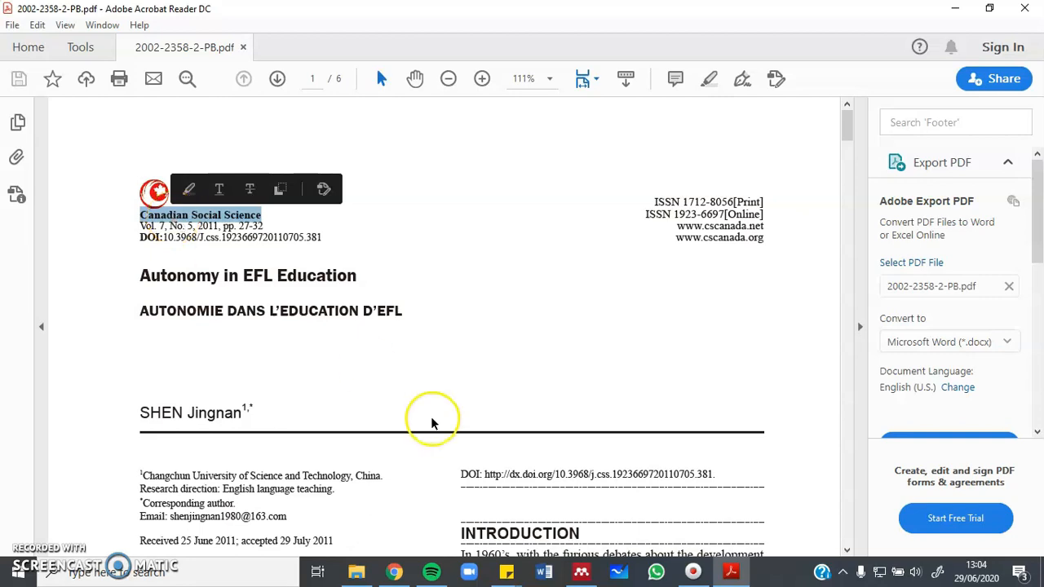
left_click(580, 571)
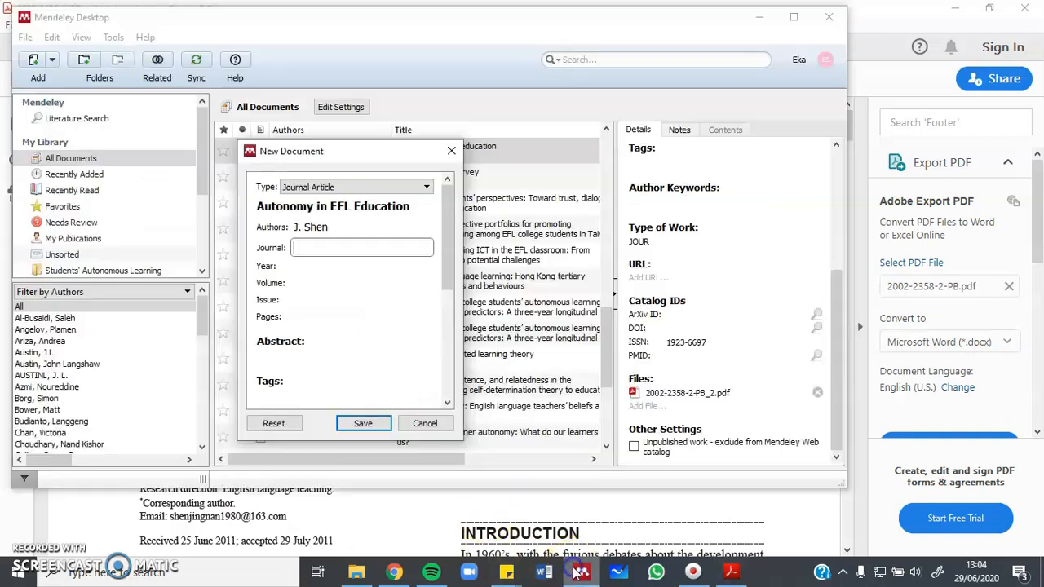
key("ctrl+v")
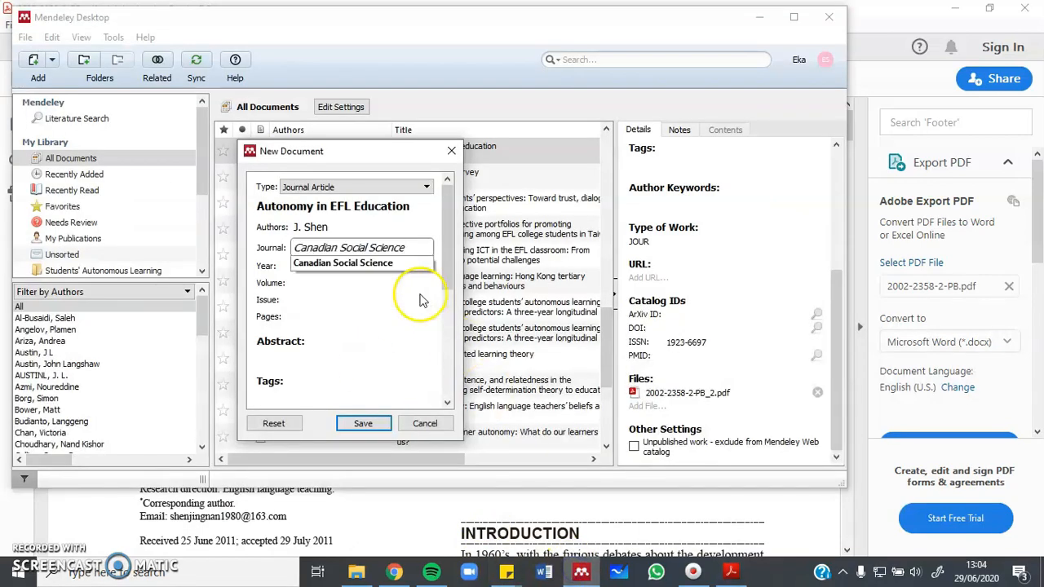
left_click(377, 261)
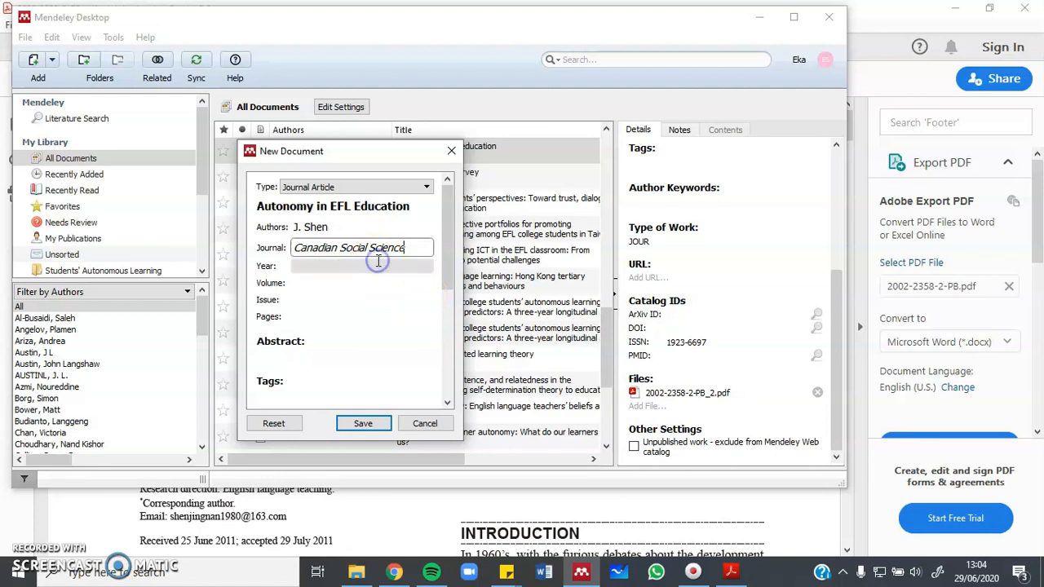
Set the new document's year to 2011, checking the publication line of the PDF in Acrobat Reader.
left_click(301, 268)
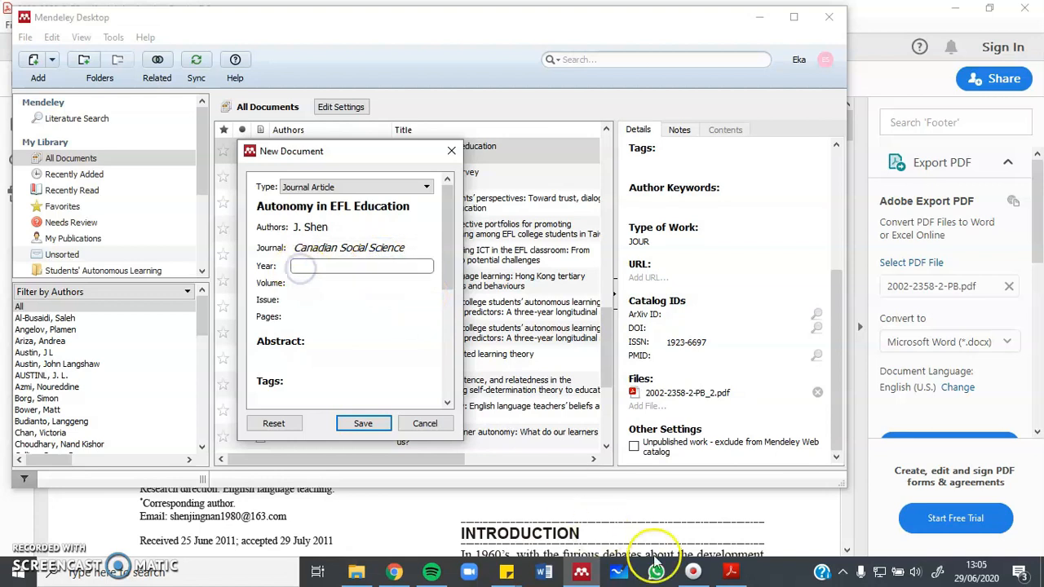
left_click(730, 575)
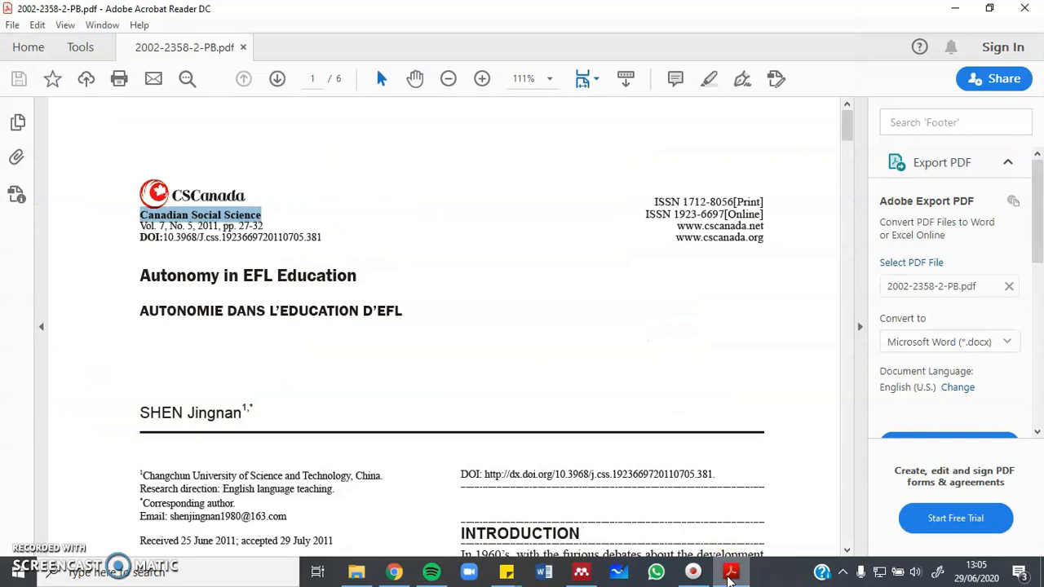
left_click(730, 574)
type("2011")
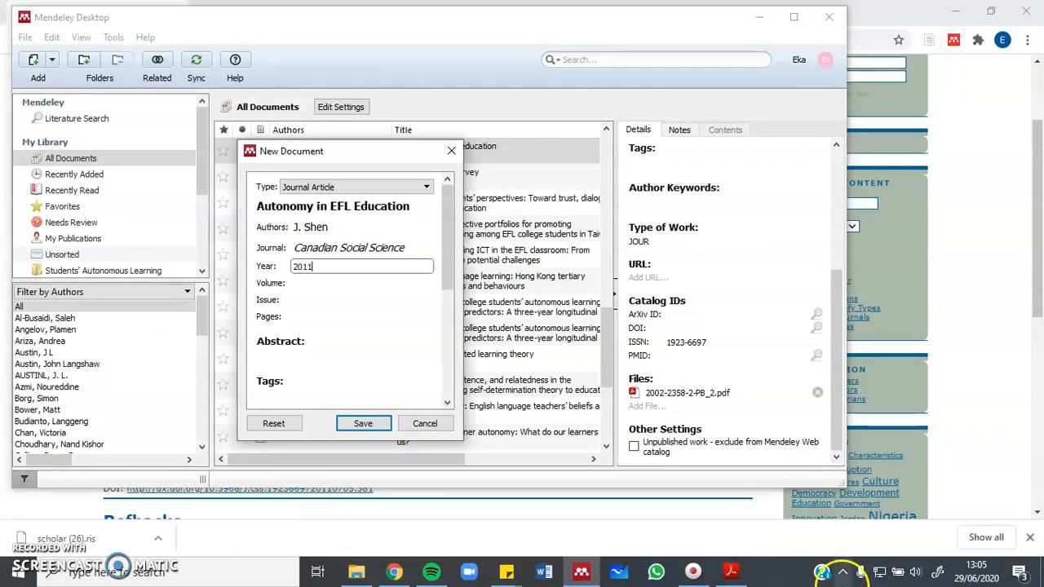
left_click(732, 574)
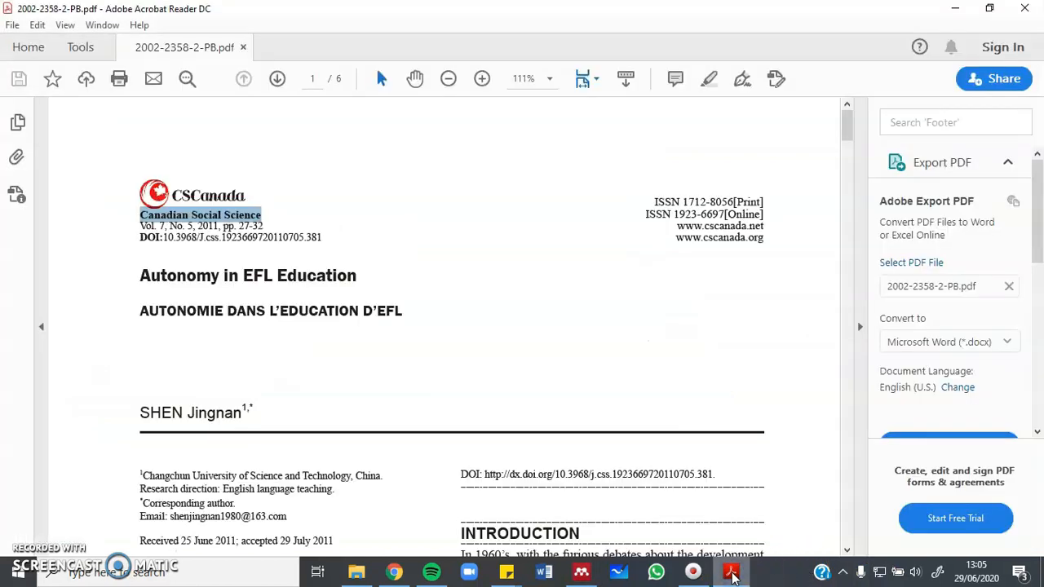
left_click(732, 575)
type("11")
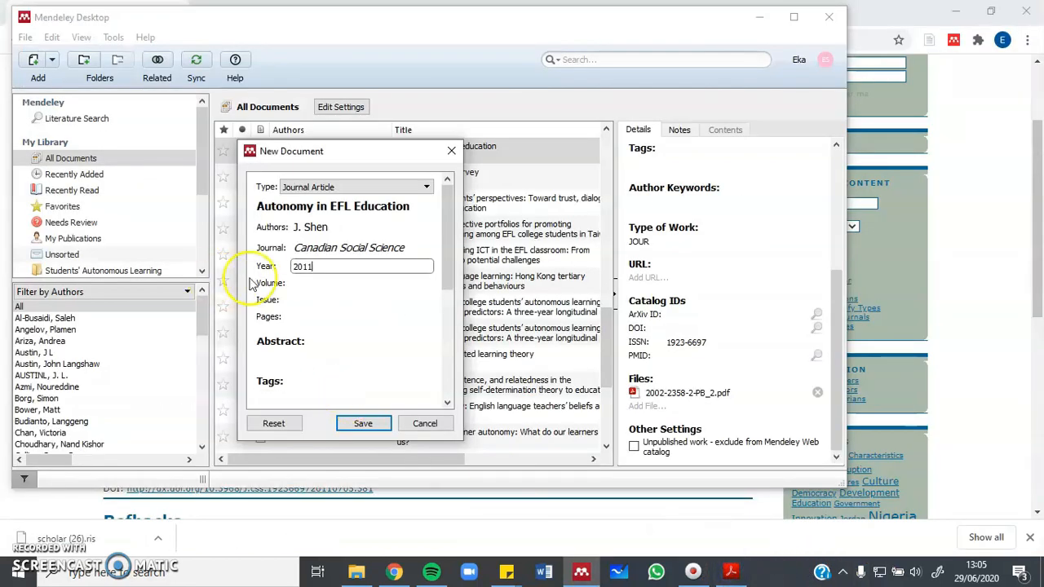
Enter volume 7 and issue 5 for the new document, checking them against the PDF in Acrobat Reader.
left_click(295, 283)
type("7")
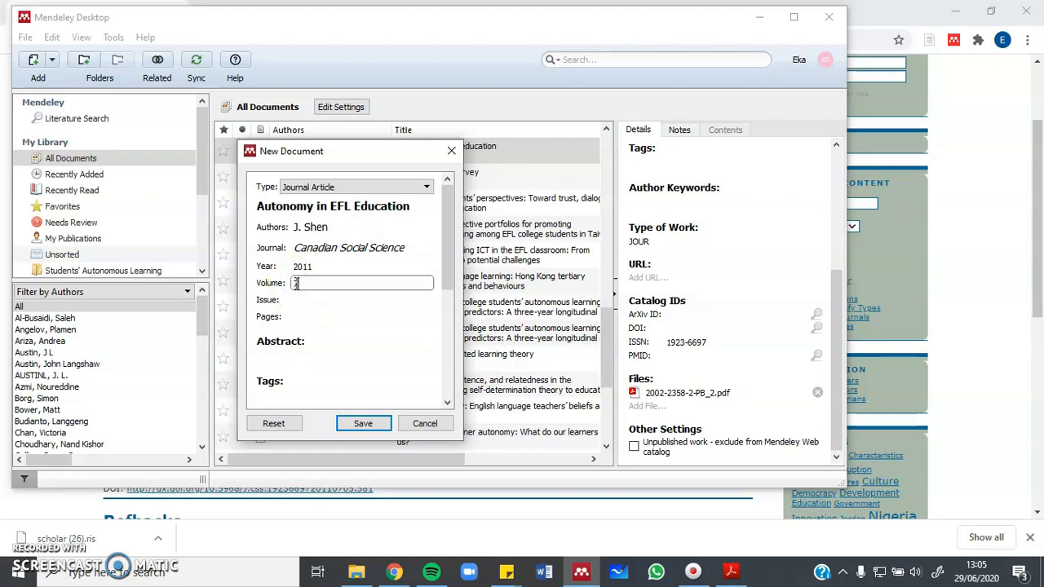
left_click(296, 300)
type("5")
left_click(730, 573)
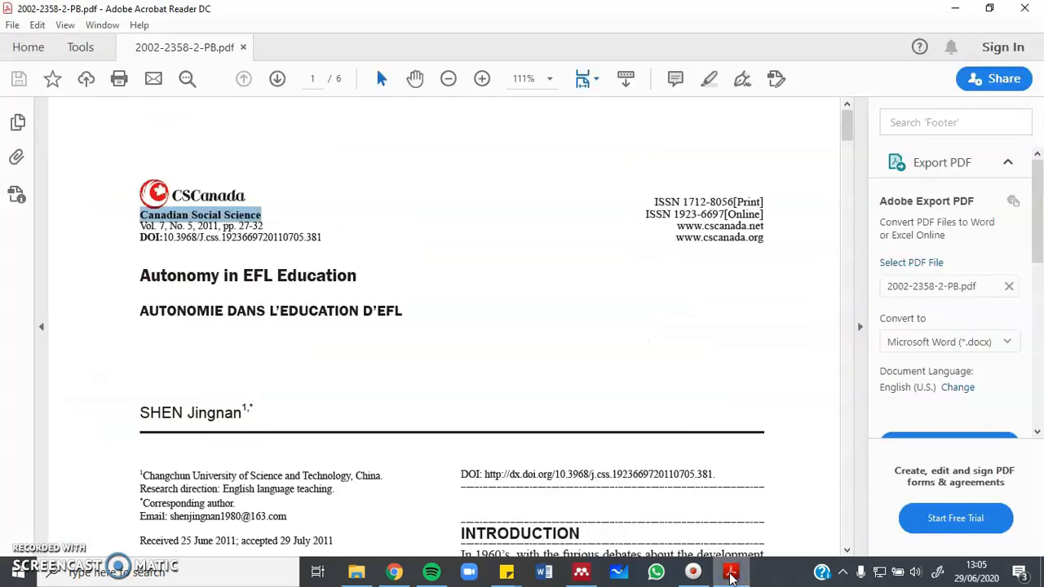
left_click(730, 573)
type("5")
Set the new document's page range to 27-32 without spaces, checking it against the PDF in Acrobat Reader.
left_click(301, 316)
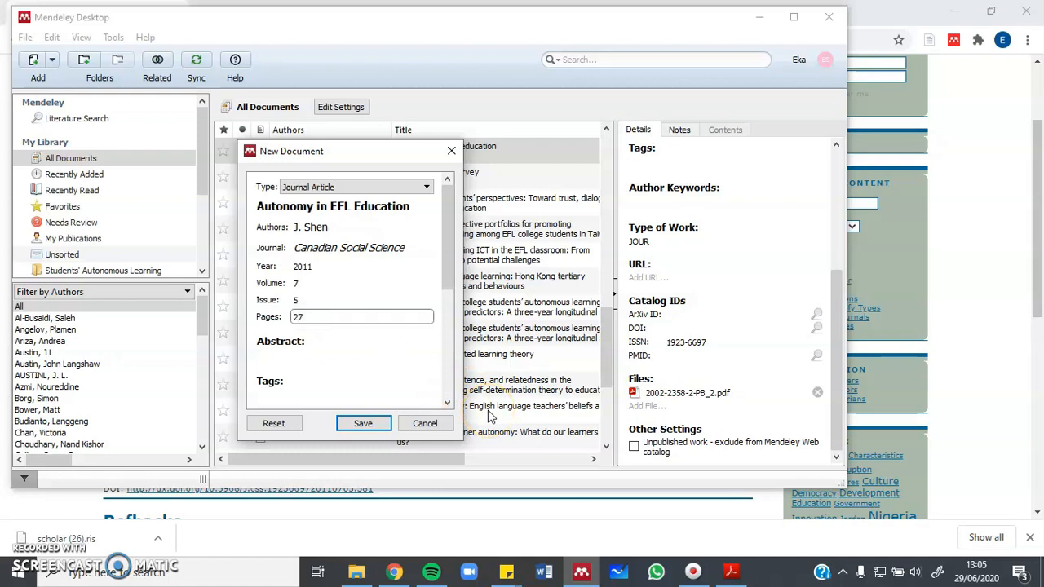
left_click(625, 491)
type("27 - 32")
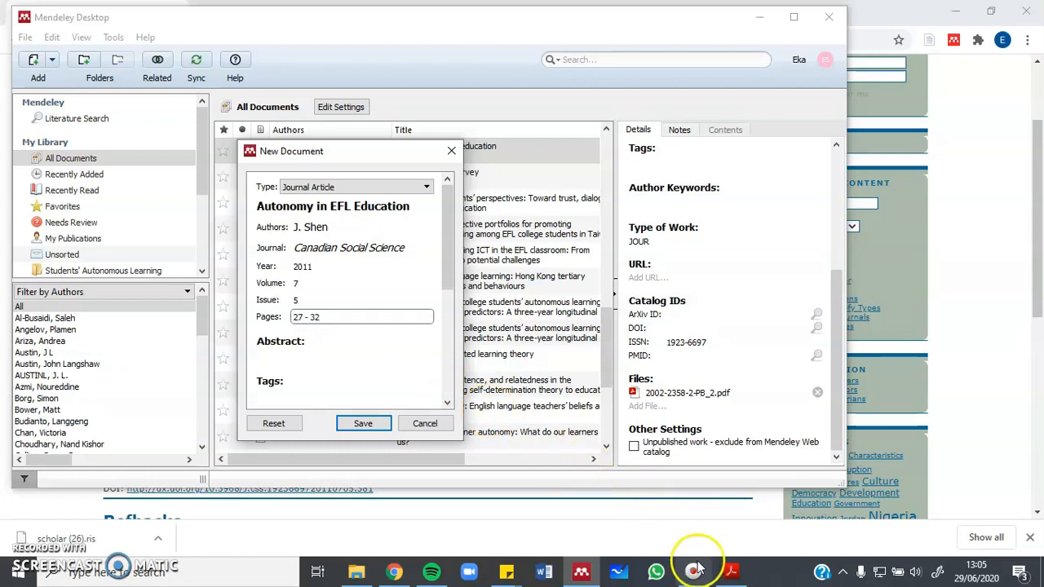
left_click(730, 572)
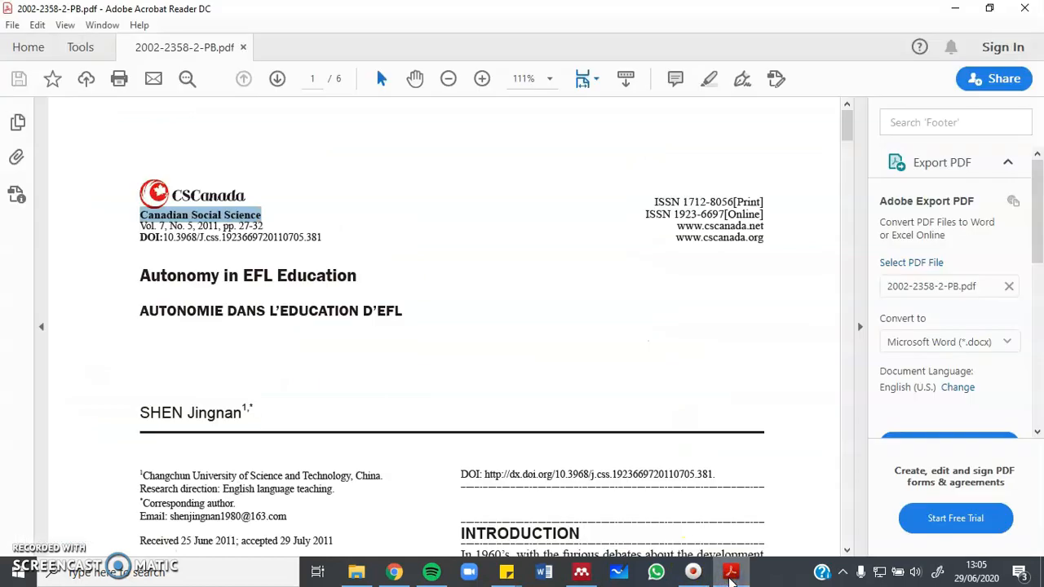
left_click(731, 575)
key("BackSpace")
key("BackSpace")
Review the remaining fields of the new document and save it to the library.
left_click(284, 349)
scroll(294, 351, "down", 5)
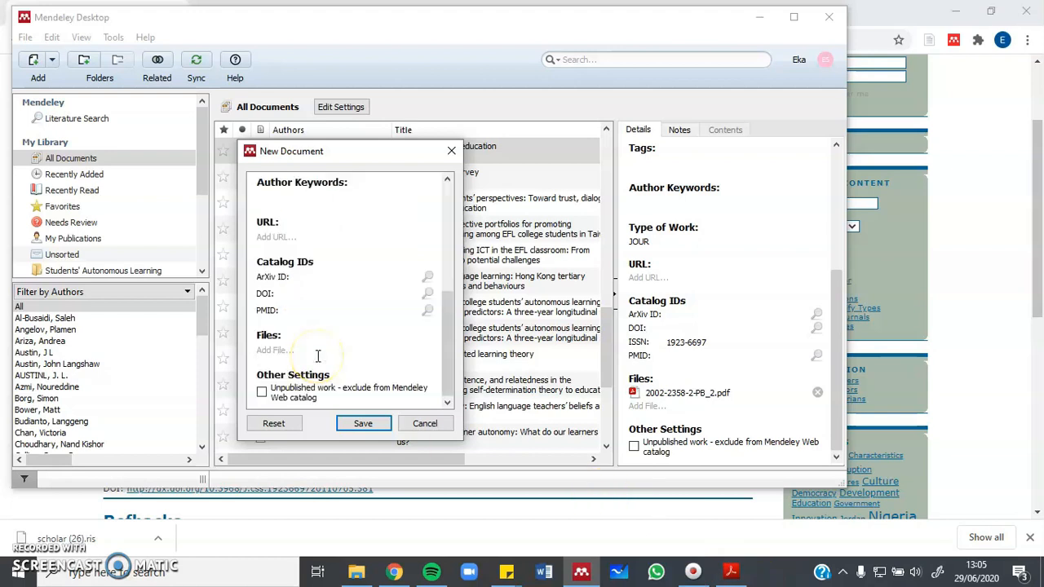
left_click(362, 423)
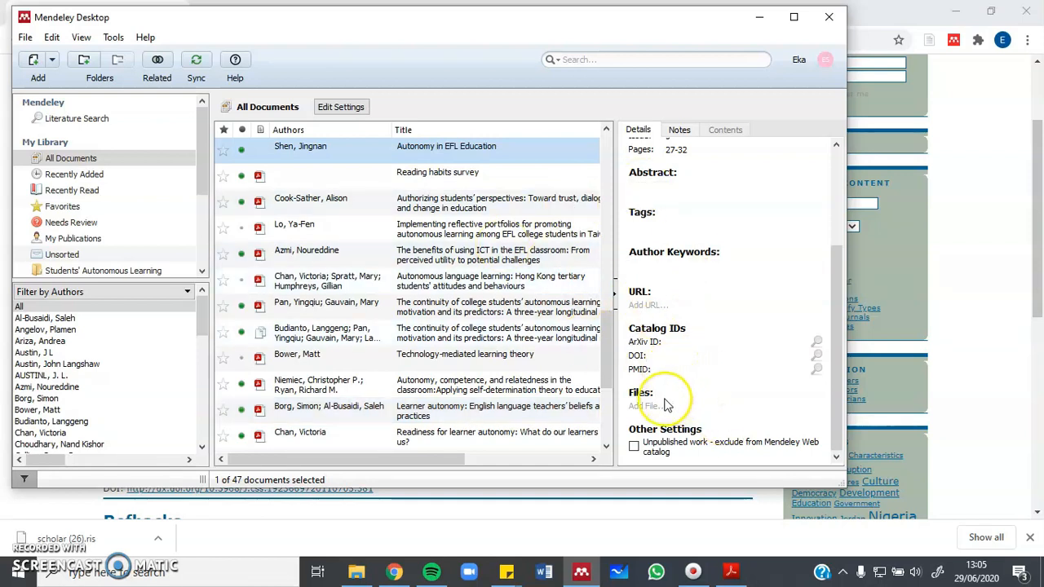
left_click(646, 406)
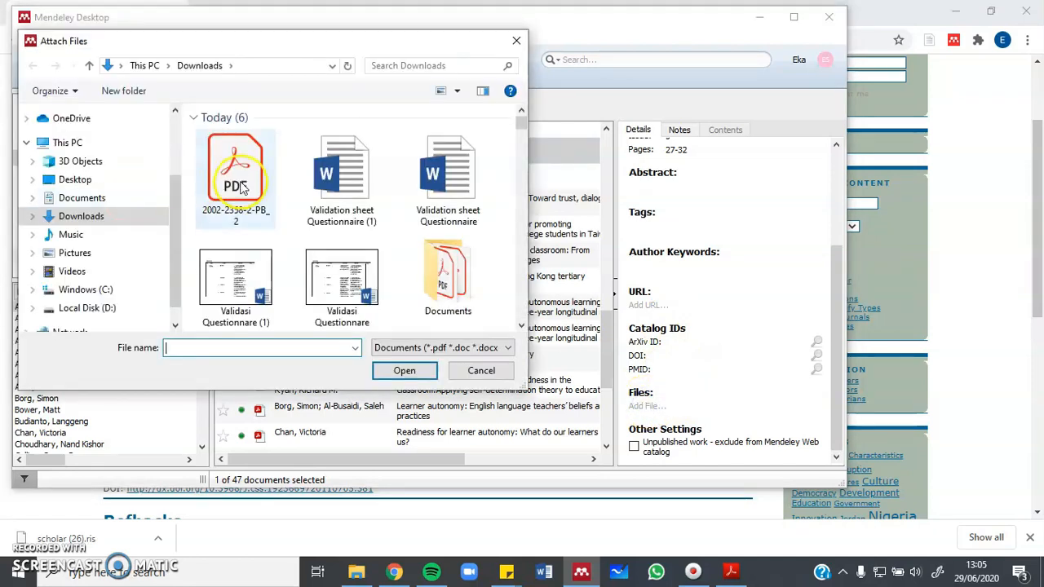
left_click(481, 371)
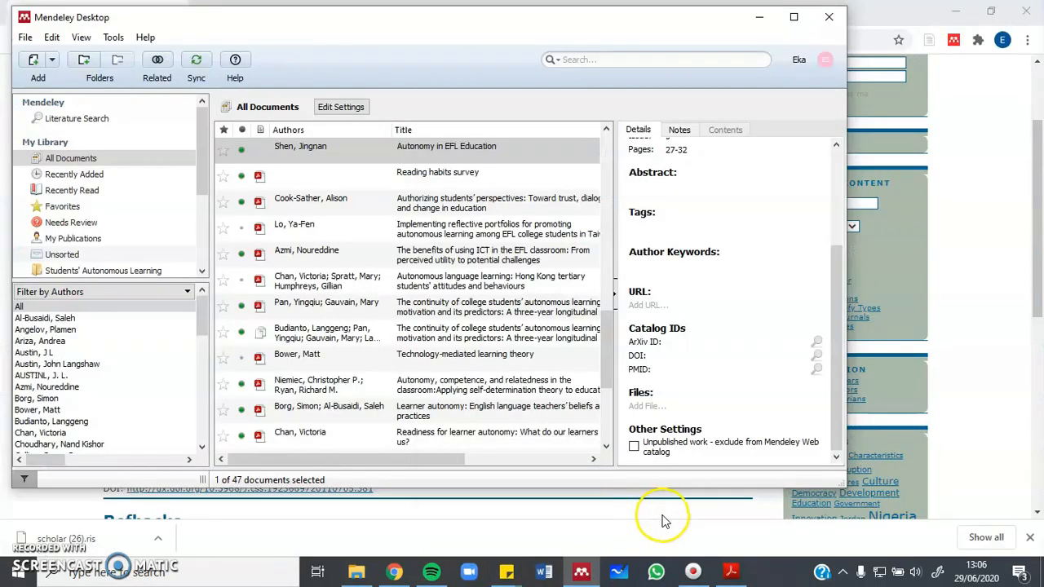
left_click(665, 519)
Switch to the blank document in Word and dismiss the Office activation wizard.
left_click(545, 573)
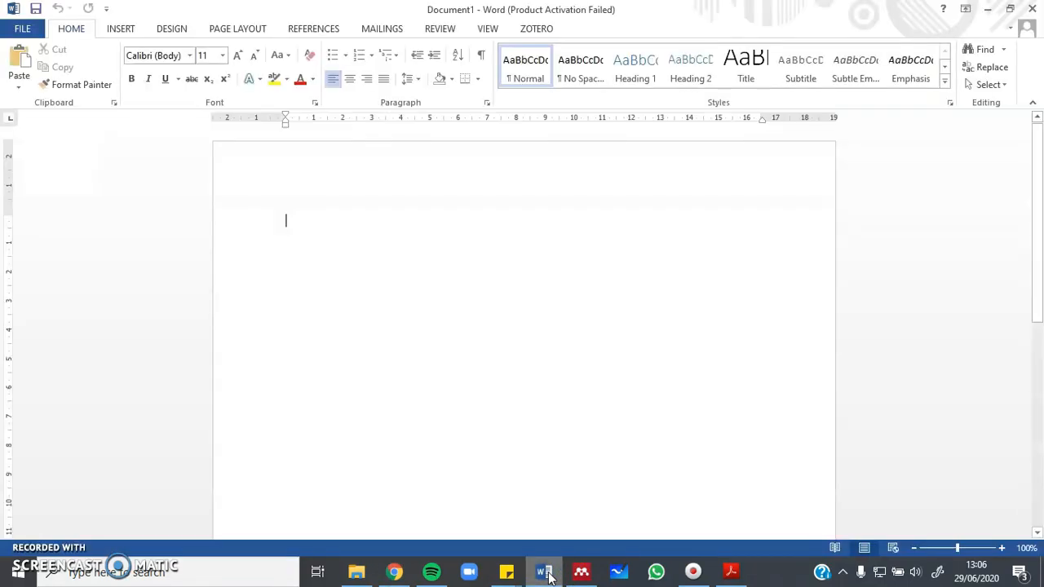
mouse_move(734, 572)
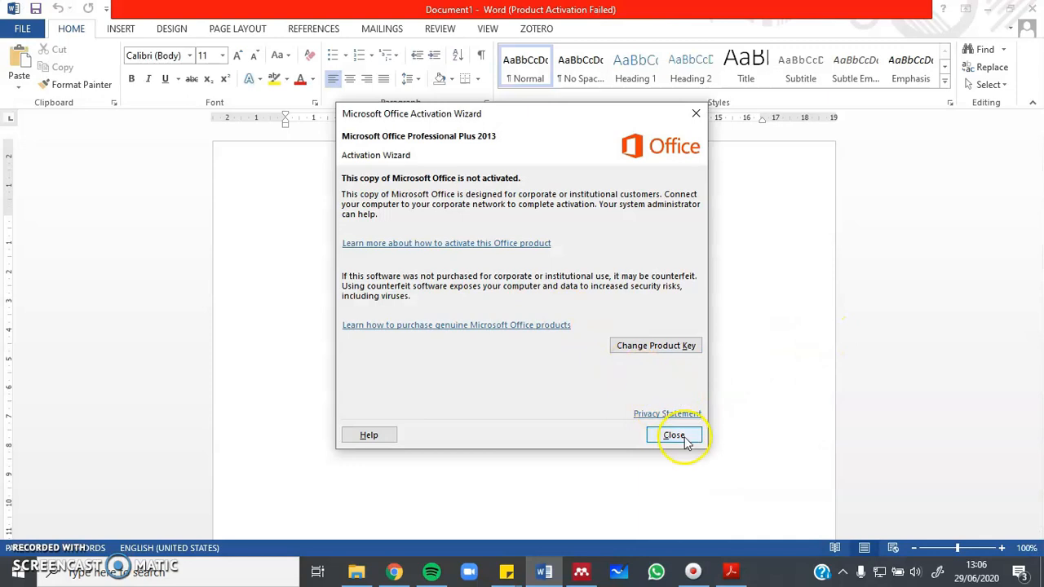
left_click(676, 436)
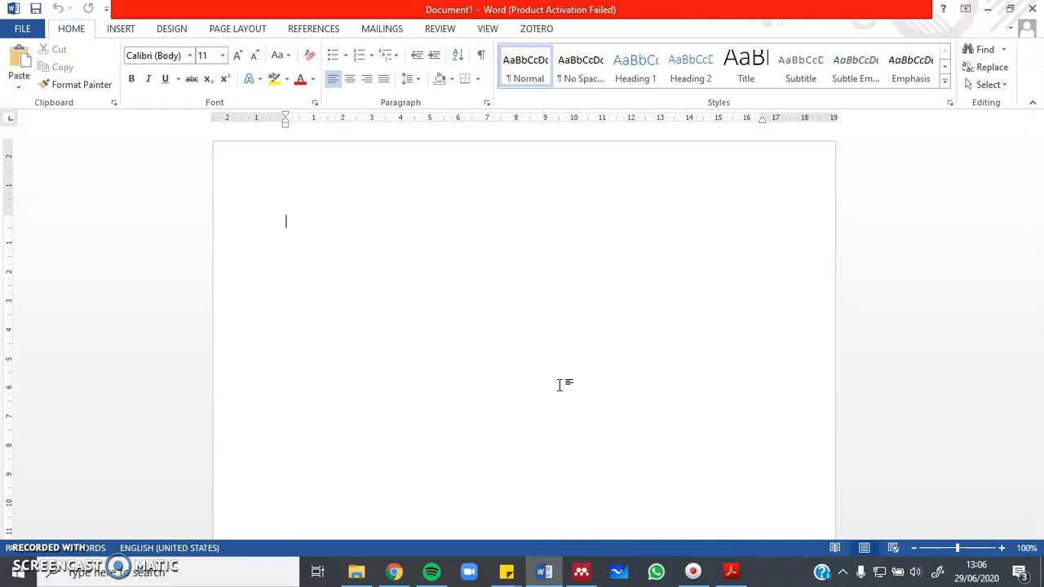
Write in the blank document: "An increasingly globalized and interconnected world, with English as its communicative 'glue', also provided many opportunities in the wider region.".
type("An increasin")
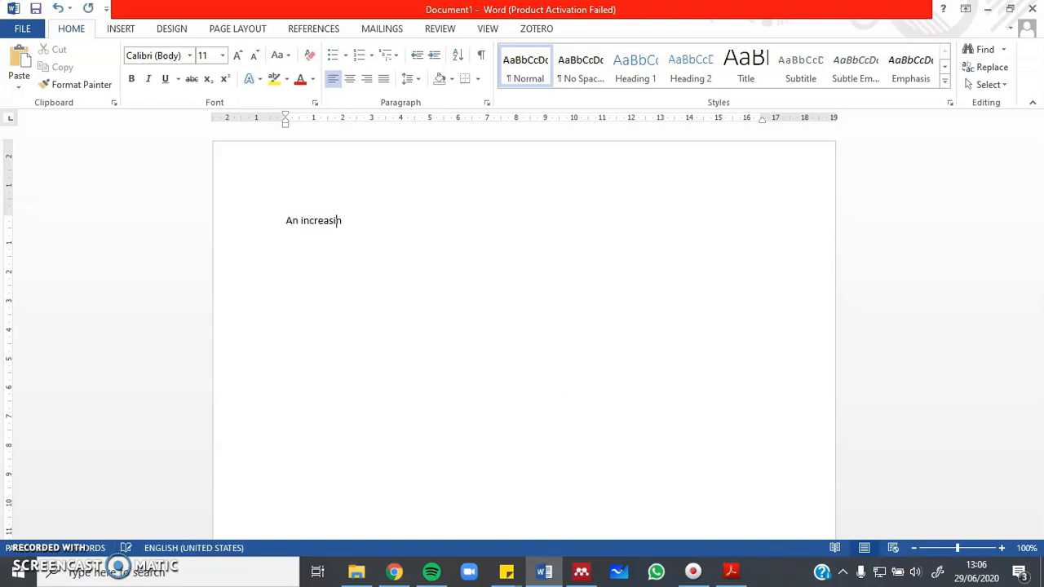
type("gly global")
type("zed and")
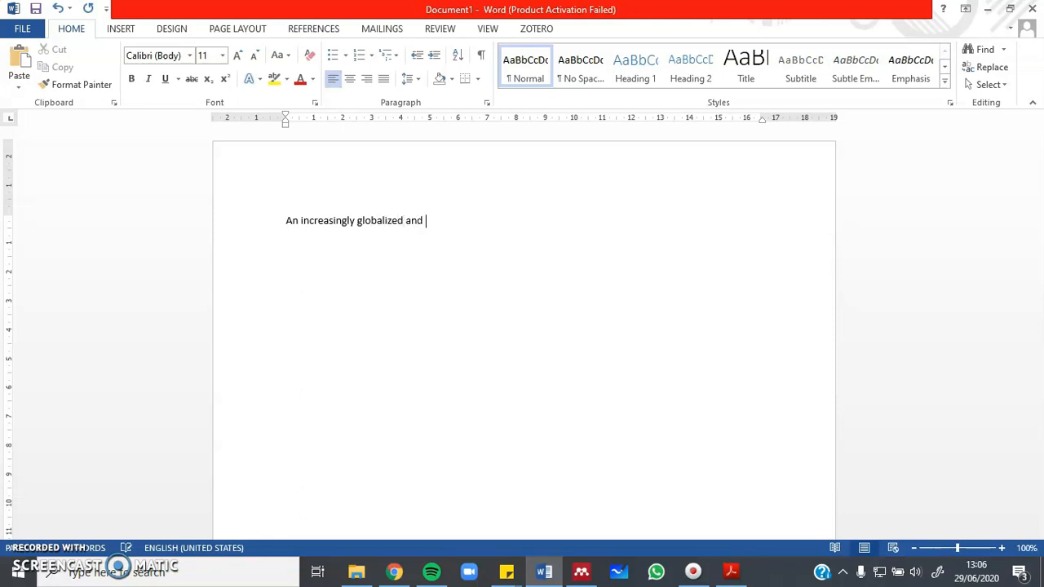
type(" interconnected world")
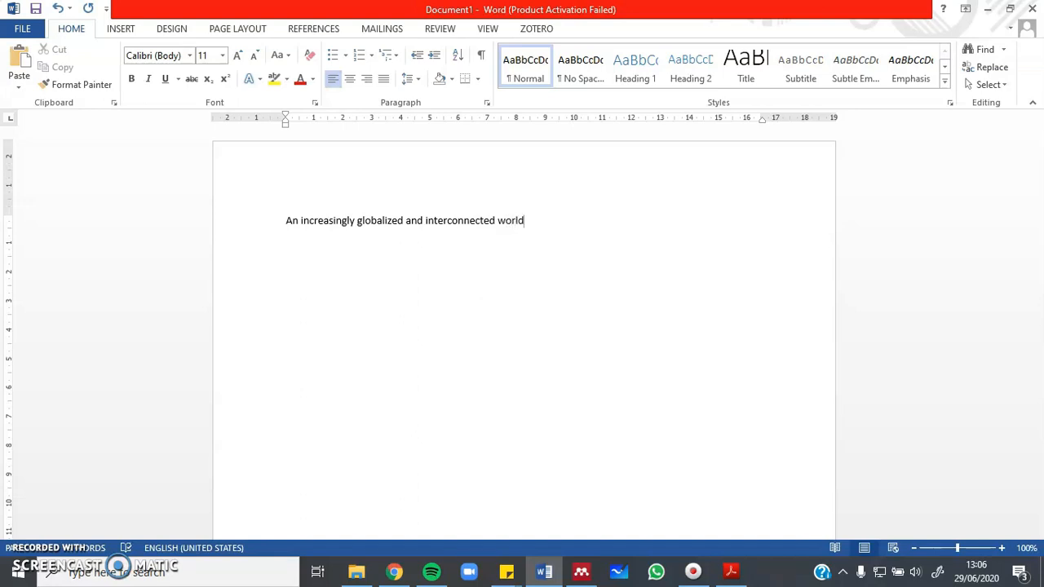
type(", with English as its comm")
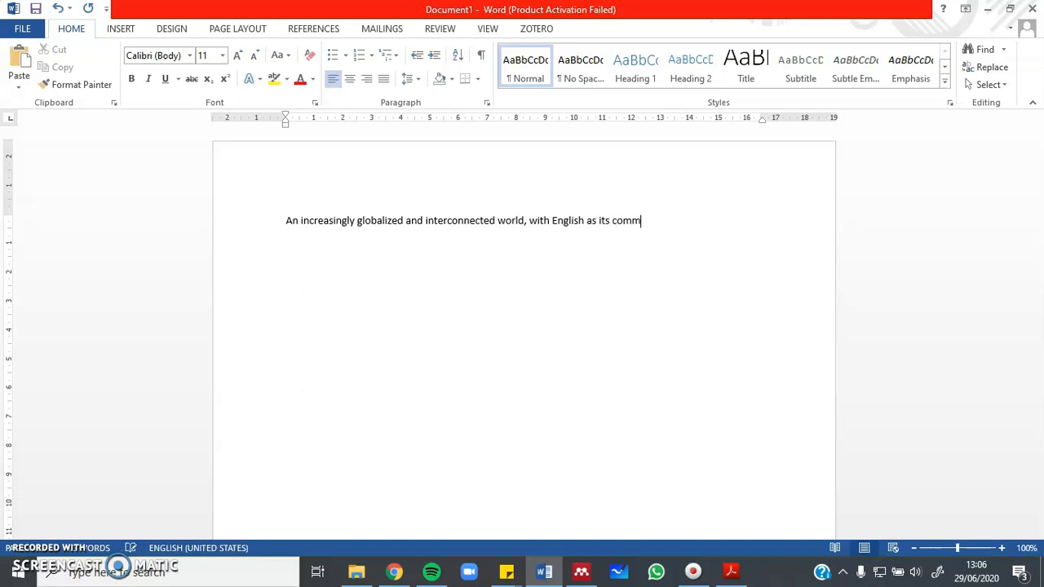
type("unicatice")
key("BackSpace")
key("BackSpace")
type("ve")
type(" 'glue")
type("', also ")
type("provided")
type(" many ")
type("opp")
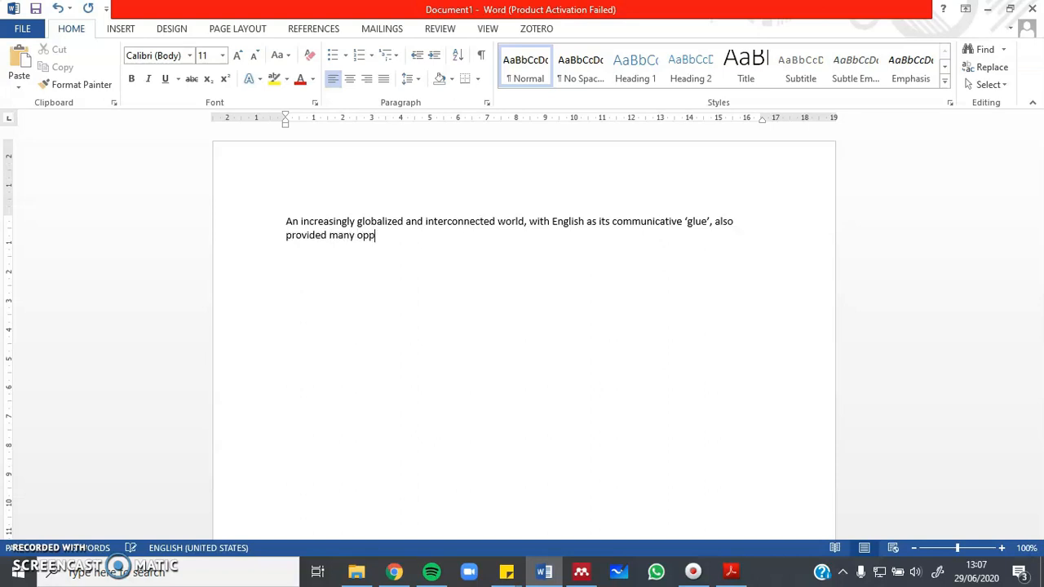
type("ortunities in the wider region.")
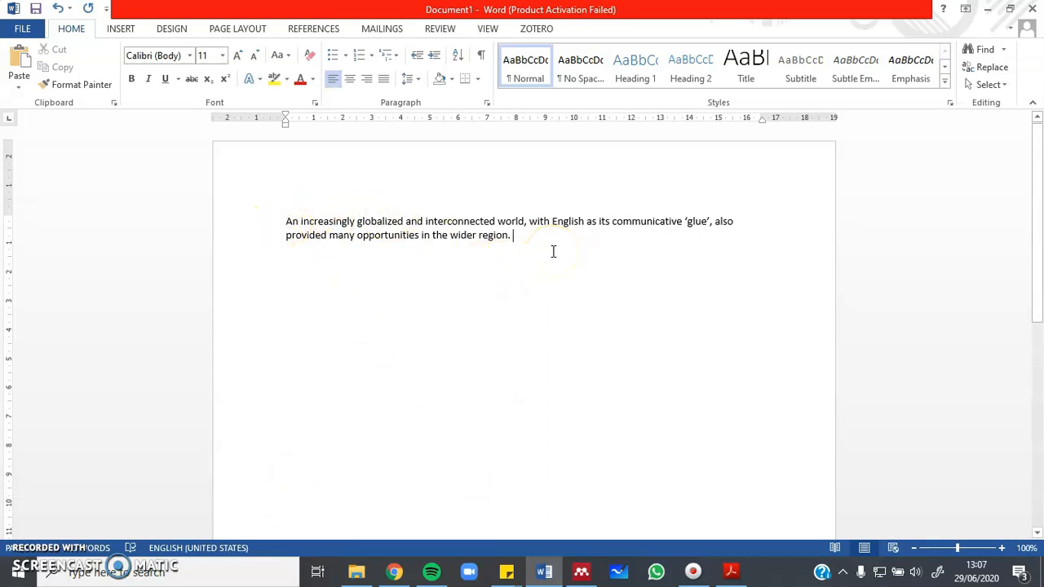
type("Nuna")
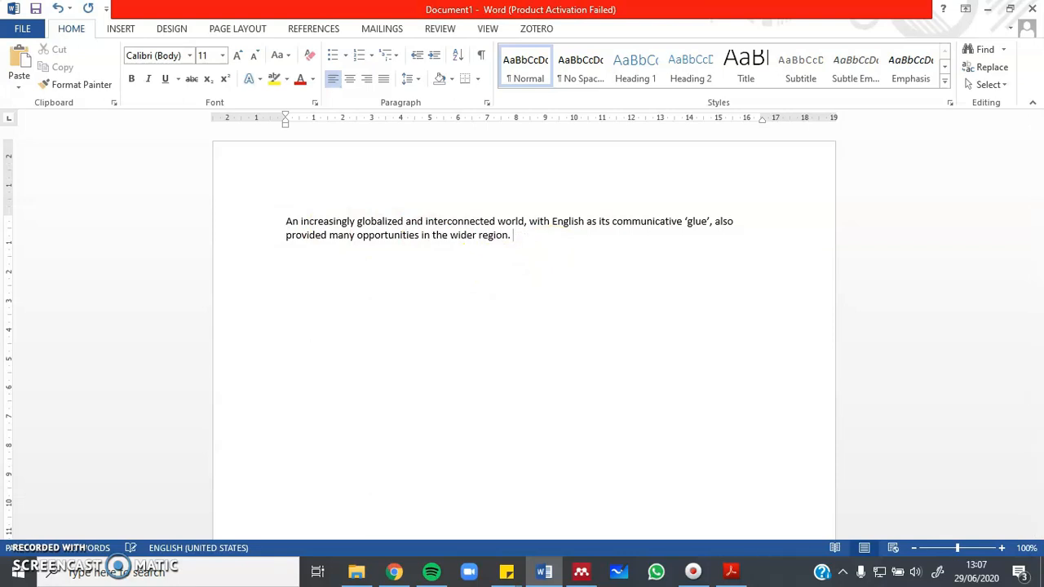
key("alt+m")
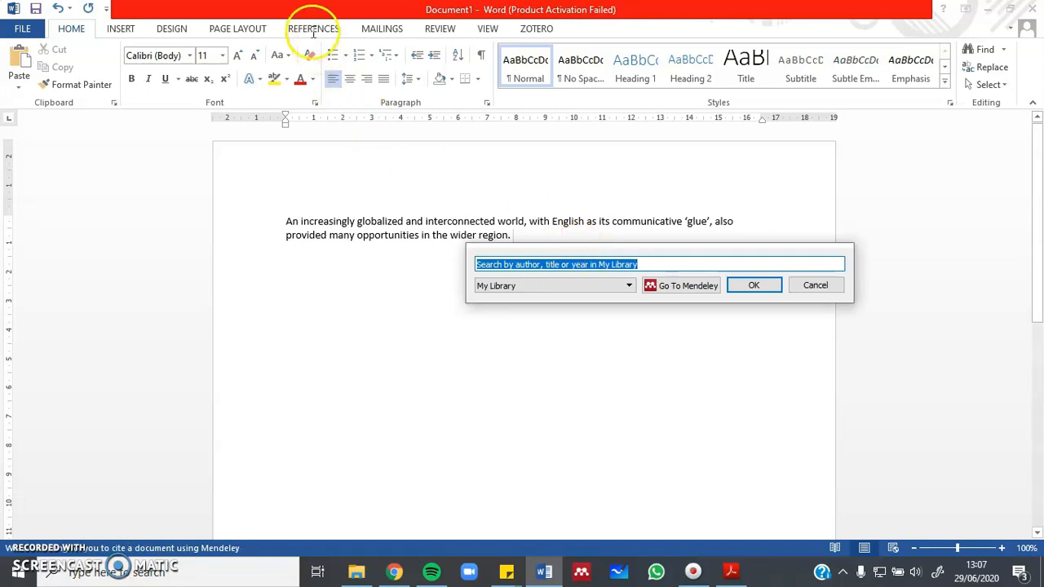
left_click(811, 285)
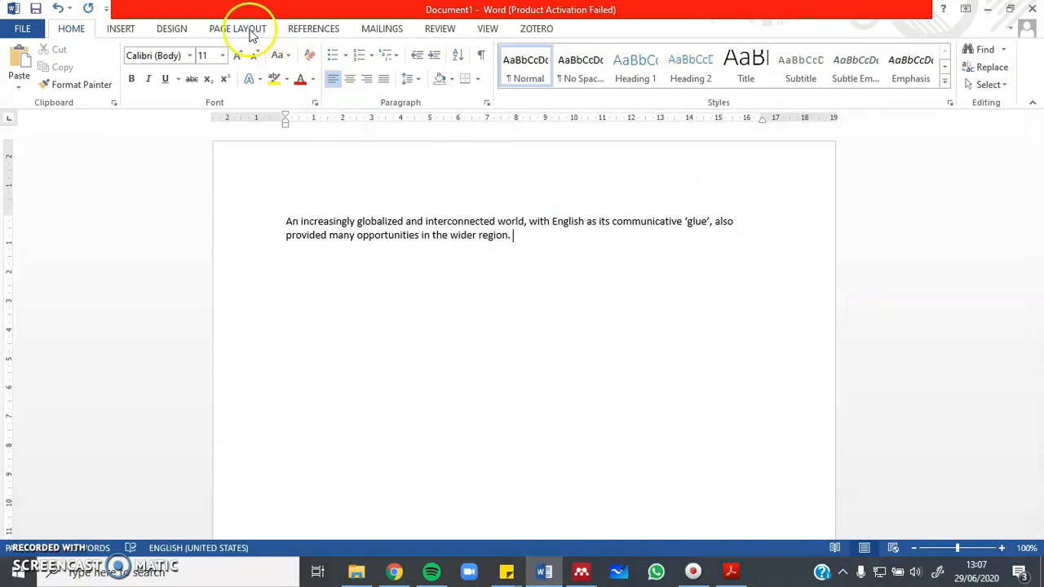
Insert a Mendeley citation for the 2012 "Learner-centered English language education" work at the end of the sentence.
left_click(297, 29)
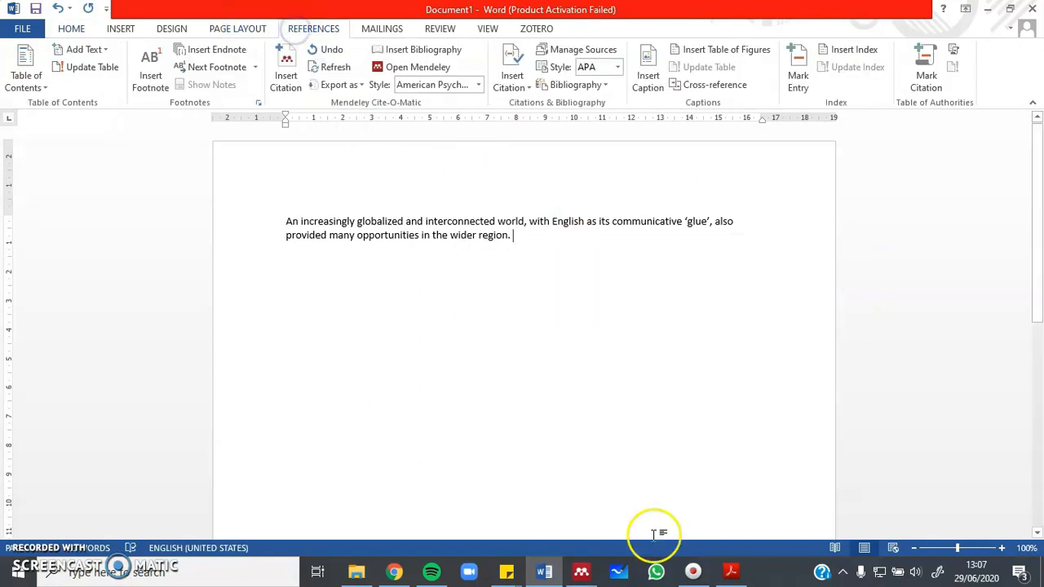
left_click(693, 573)
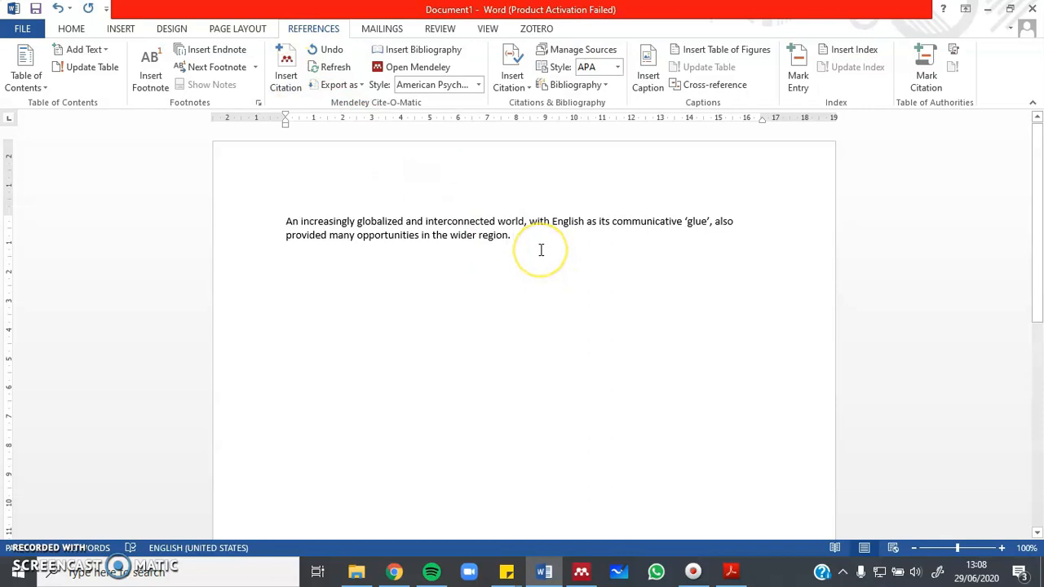
key("alt+m")
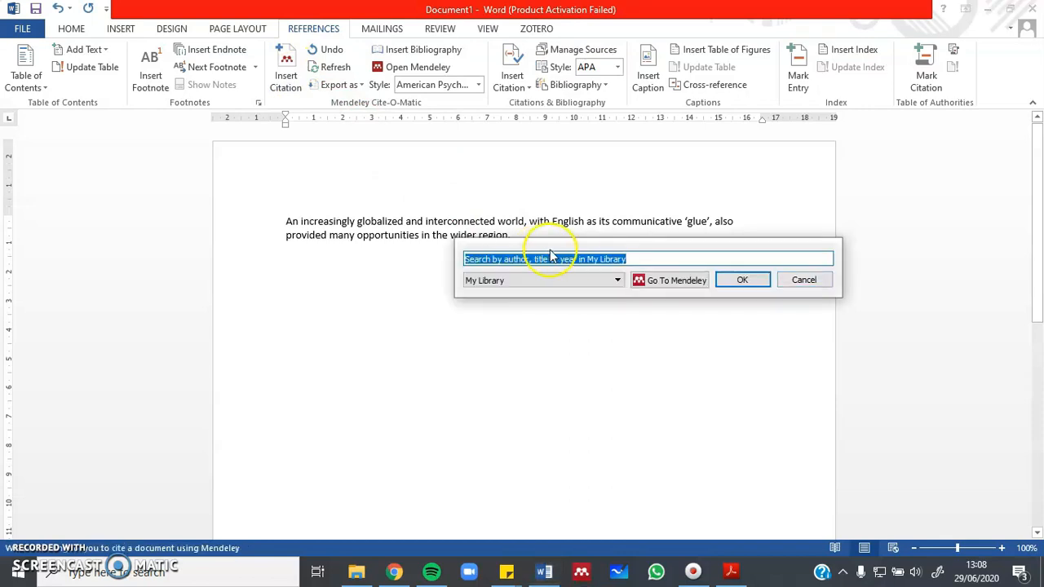
type("nunan")
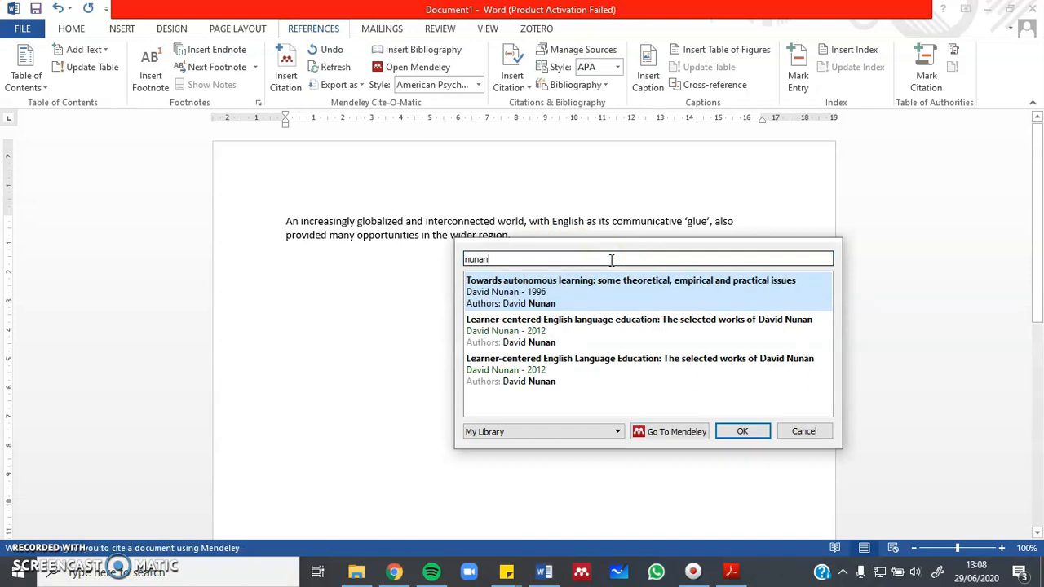
double_click(583, 330)
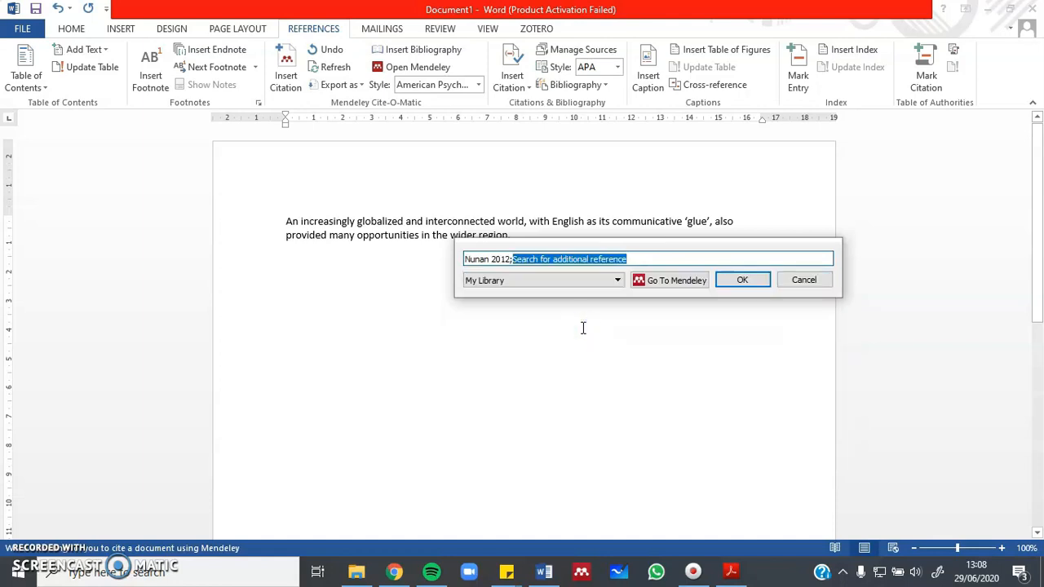
key("Return")
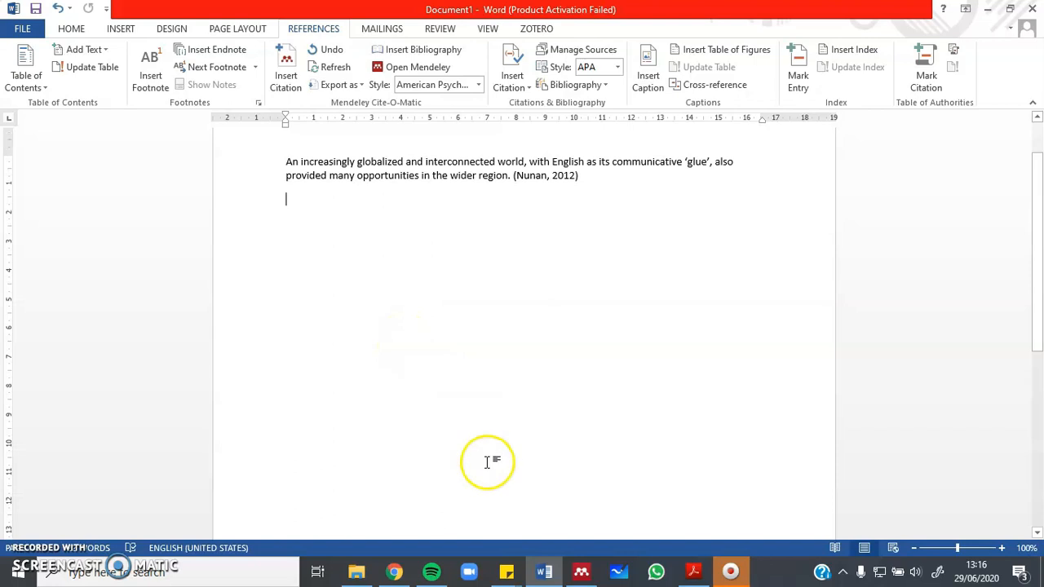
Copy the highlighted sentence "One of the inherent difficulties in using surveys..." from the Transformative Learning PDF in Mendeley Desktop into Word's empty second paragraph.
left_click(594, 576)
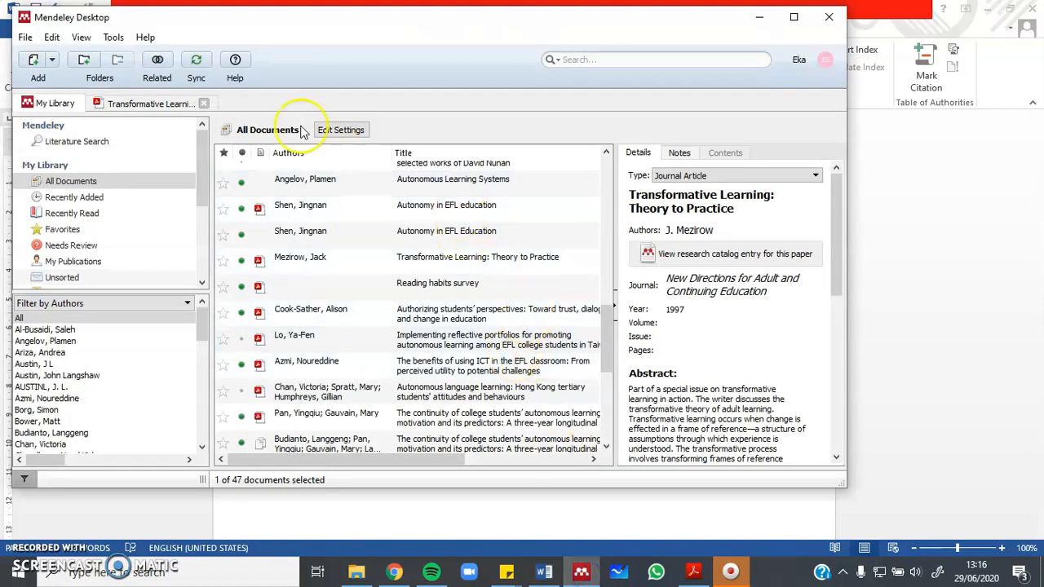
left_click(147, 106)
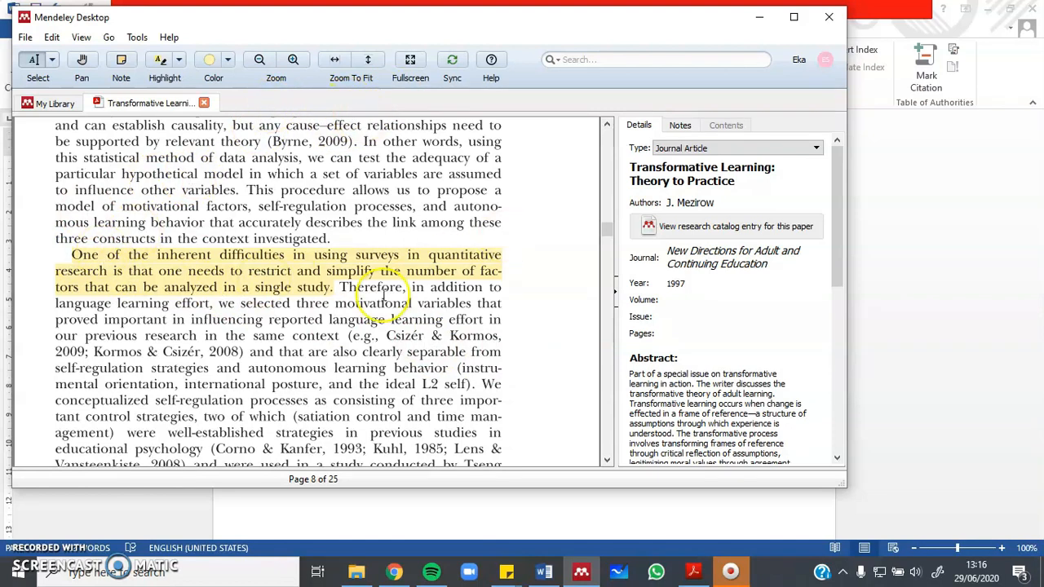
left_click(73, 255)
left_click(72, 254)
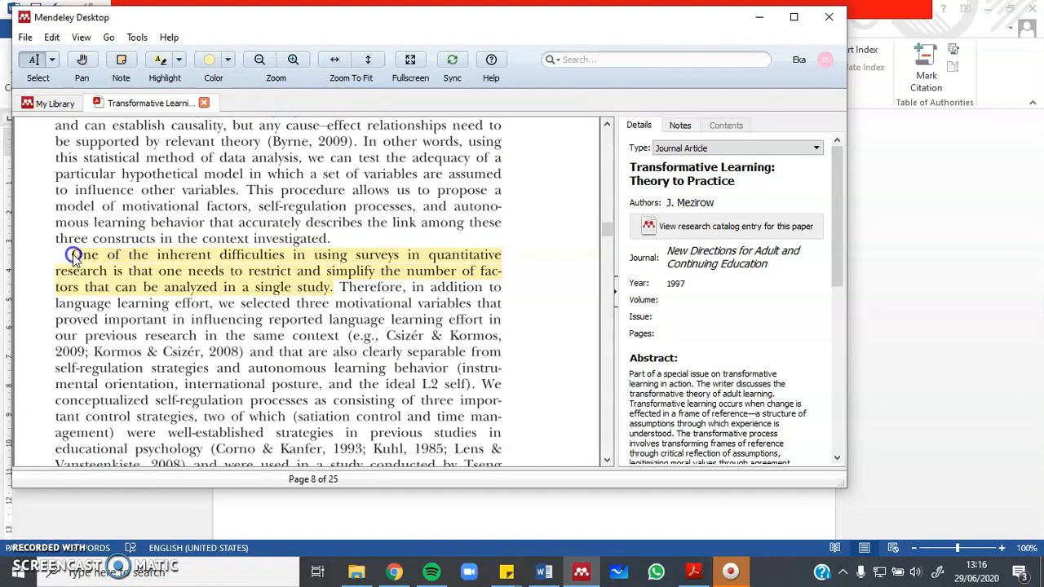
mouse_move(215, 275)
left_mouse_down()
mouse_move(240, 283)
mouse_move(135, 250)
mouse_move(140, 261)
mouse_move(304, 295)
left_mouse_up()
mouse_move(73, 255)
left_mouse_down()
mouse_move(326, 278)
mouse_move(330, 289)
left_mouse_up()
key("ctrl+c")
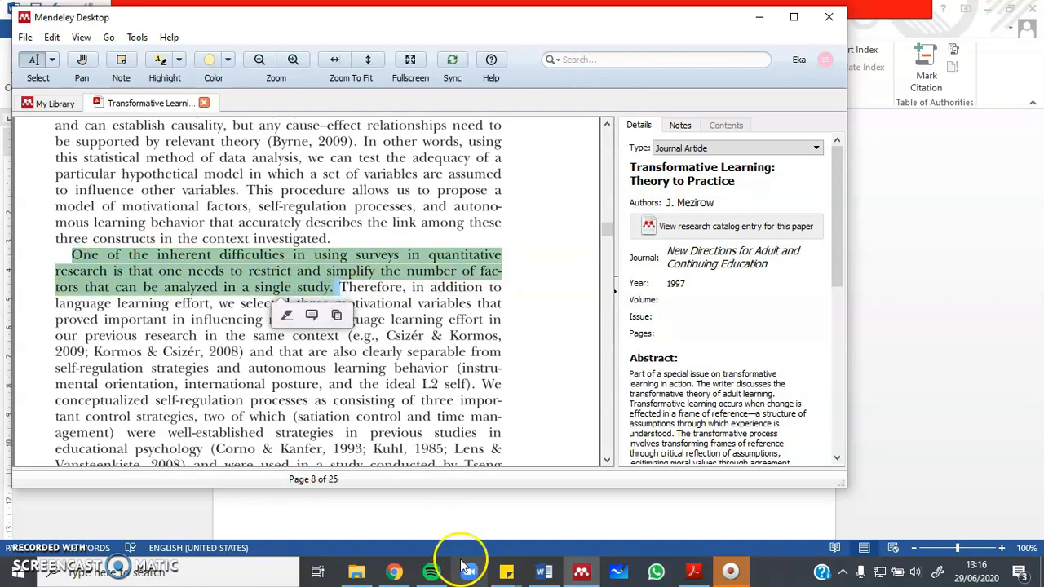
left_click(542, 574)
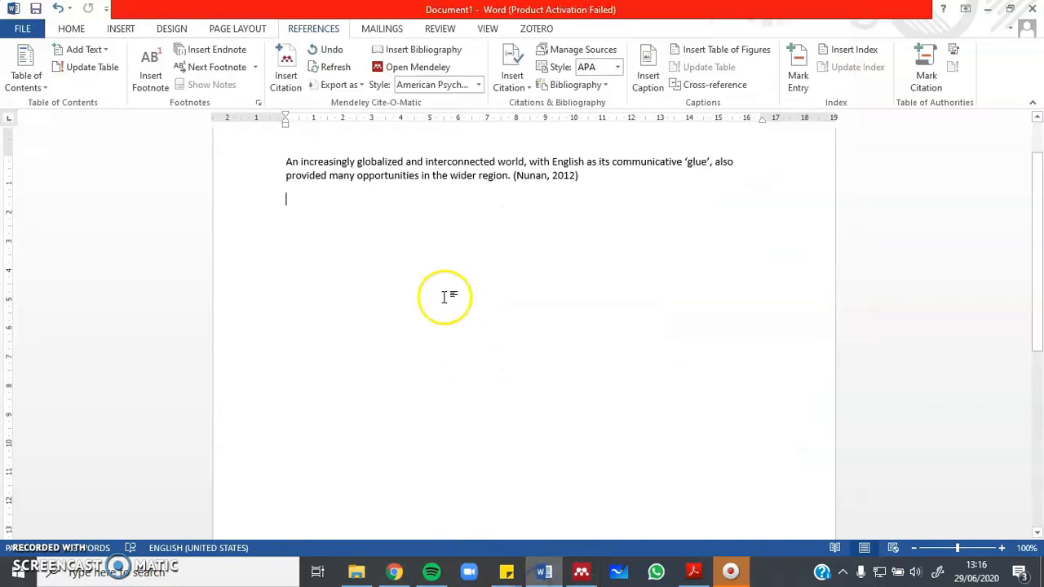
key("ctrl+v")
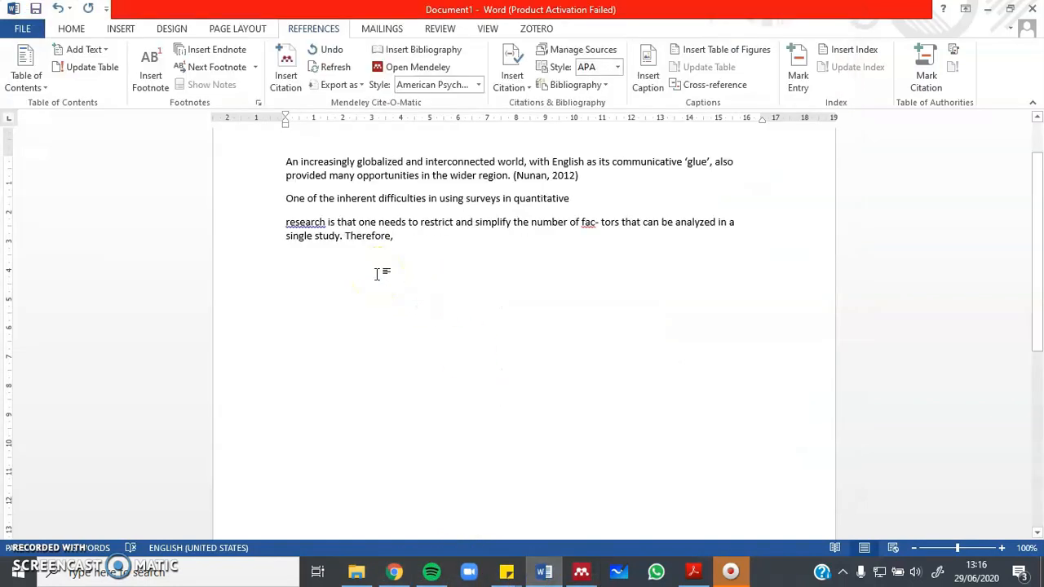
Clean up the pasted sentence by joining its broken lines, rejoining "factors" and deleting the trailing "Therefore,".
left_click(285, 226)
key("BackSpace")
key("BackSpace")
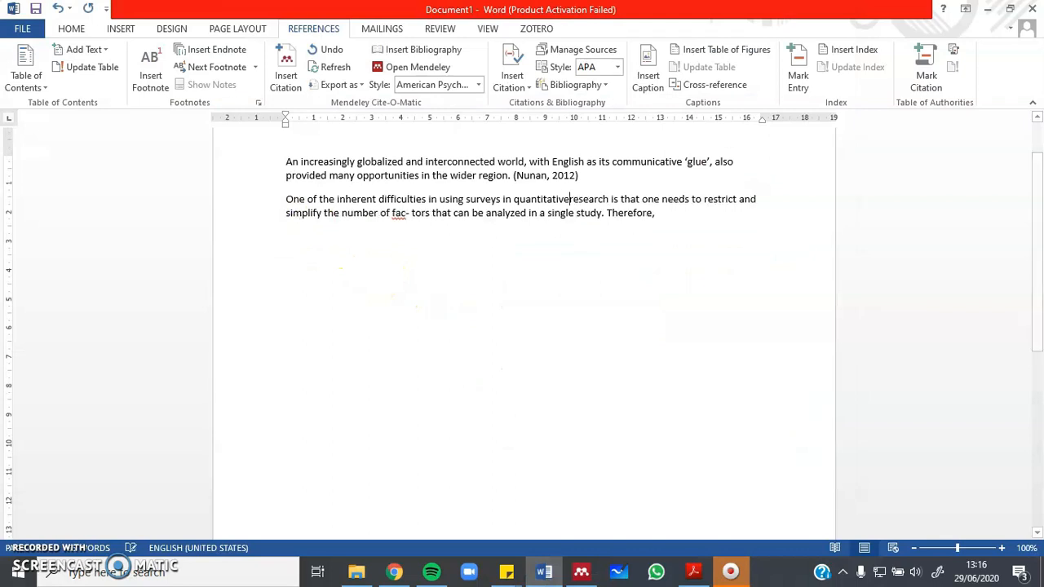
type("e")
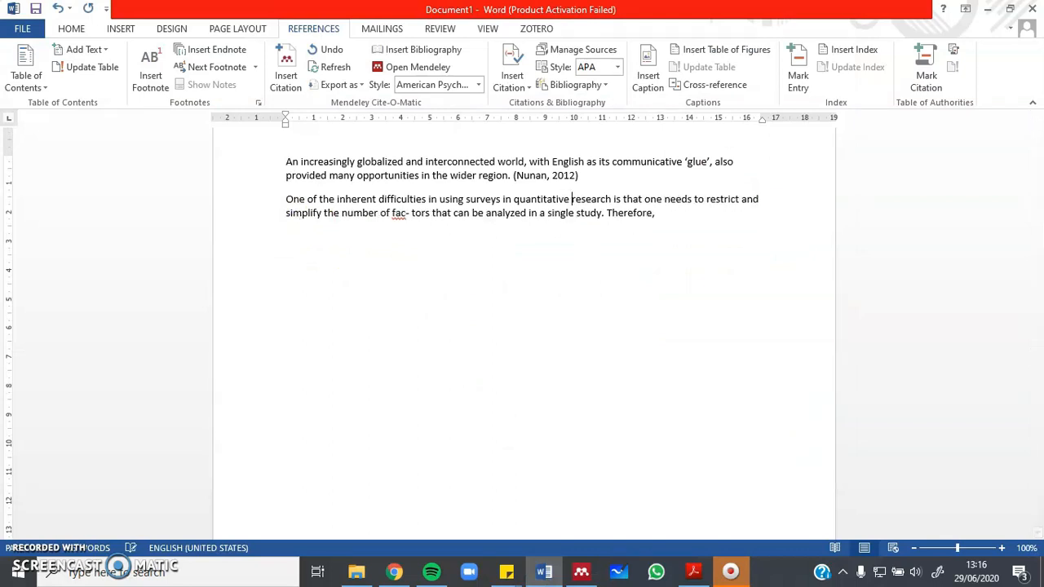
left_click(414, 213)
key("BackSpace")
key("BackSpace")
left_click(646, 213)
key("BackSpace")
key("BackSpace")
key("BackSpace")
key("BackSpace")
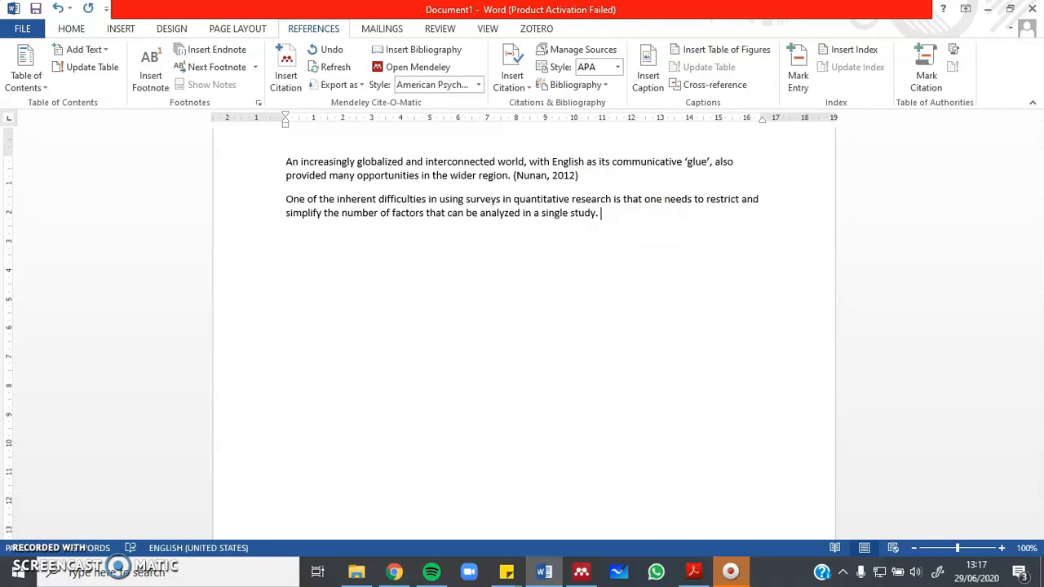
Check the source article's author in Mendeley Desktop, then cite "Transformative Learning: Theory to Practice" (1997) after the second sentence in Word.
left_click(693, 573)
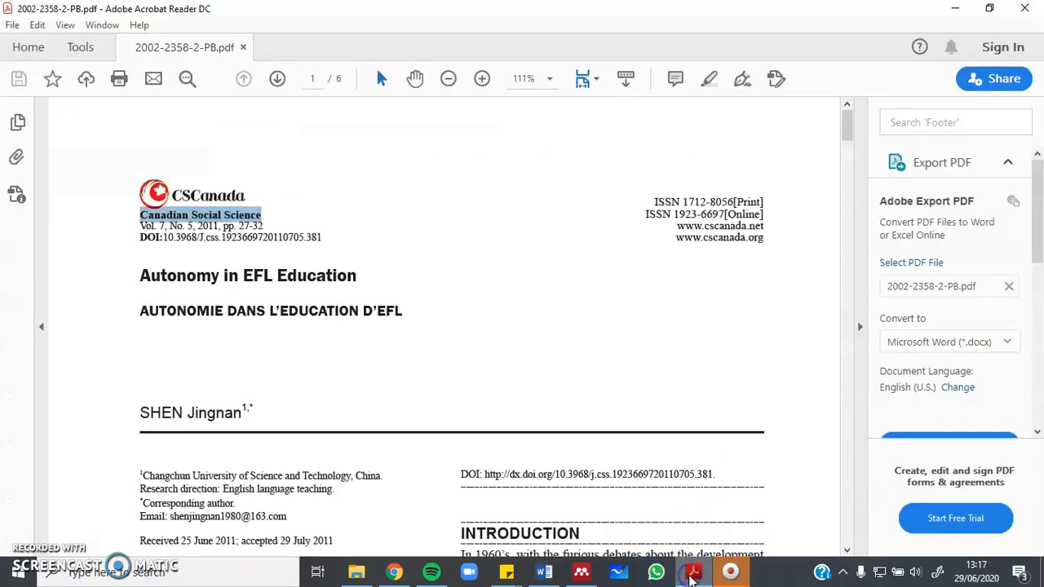
left_click(692, 573)
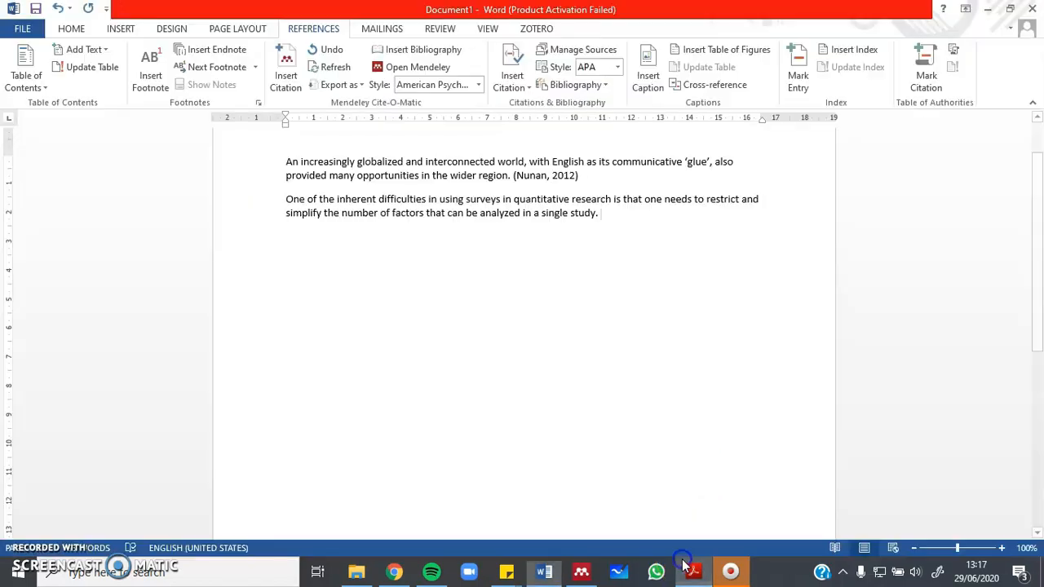
left_click(584, 573)
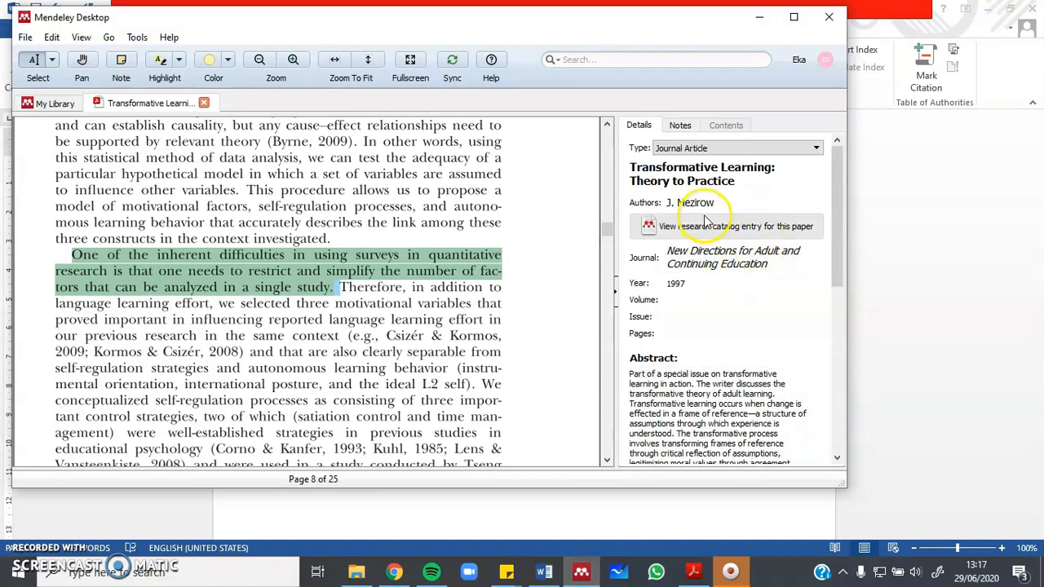
left_click(580, 574)
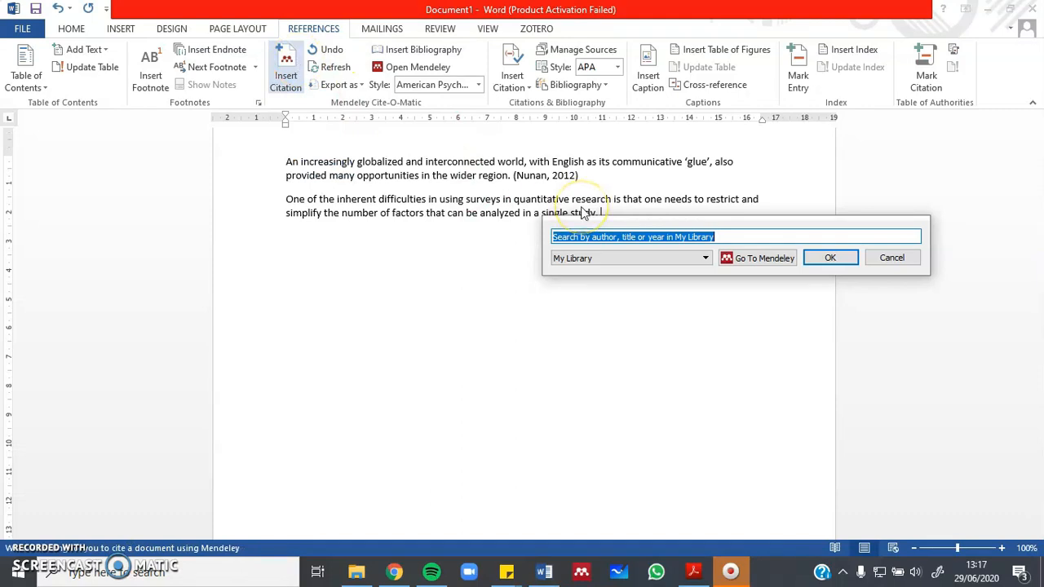
type("mezi")
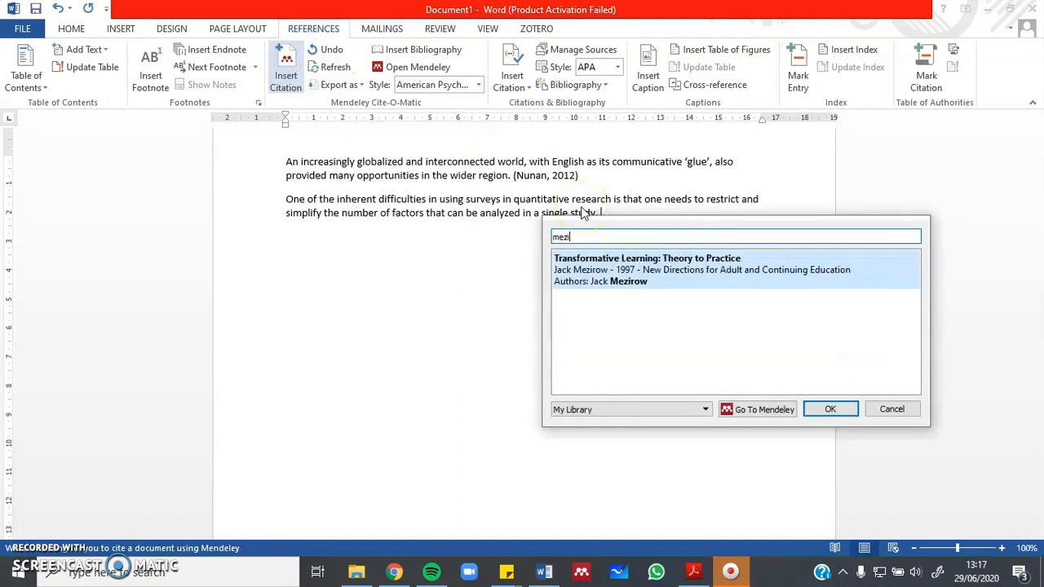
left_click(610, 269)
key("Return")
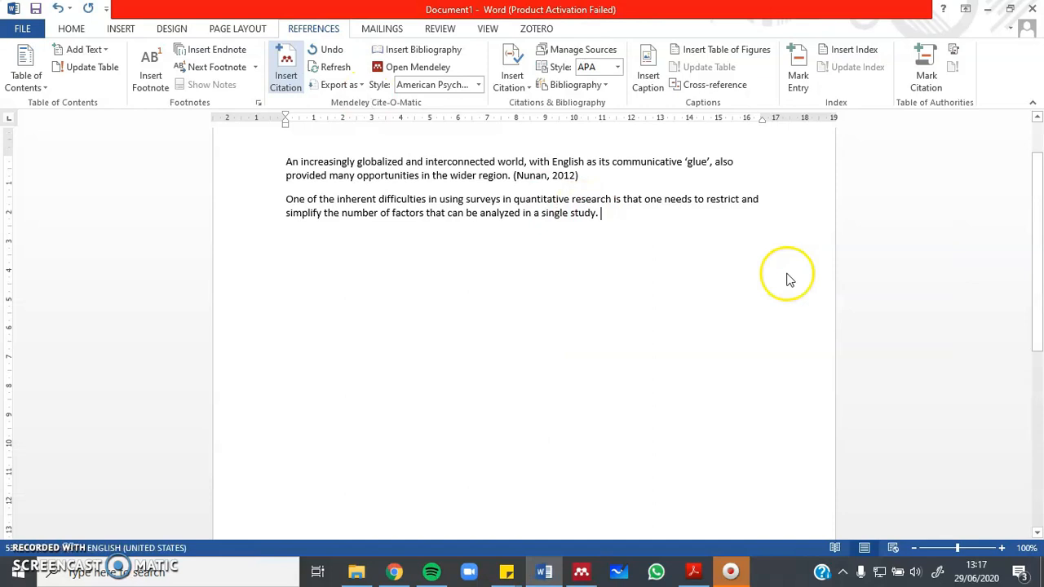
left_click(694, 254)
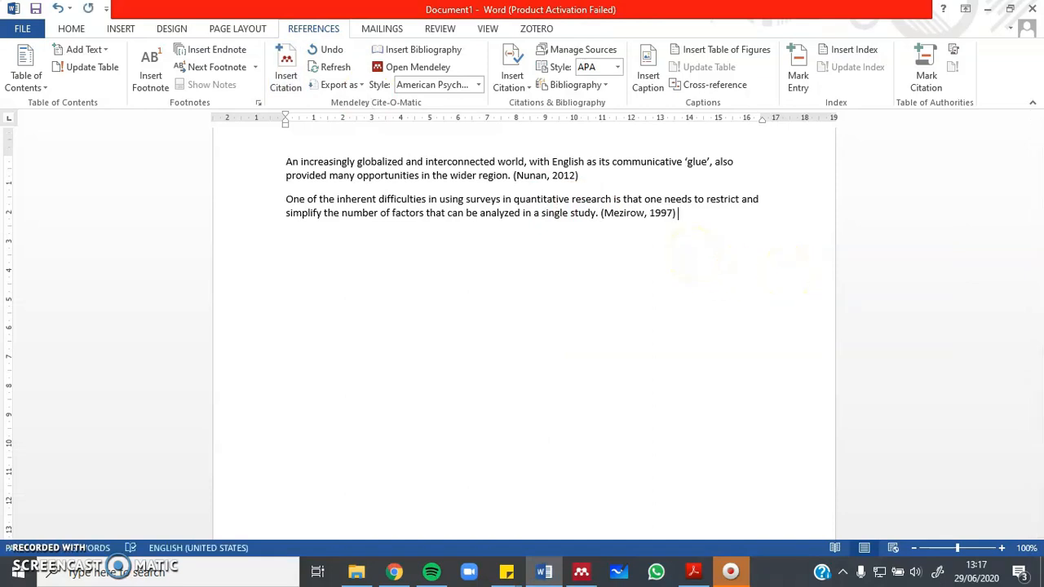
Attach a note to the highlighted passage in Mendeley Desktop containing its full sentence followed by the article's author and 1997 in parentheses.
left_click(581, 572)
left_click(363, 193)
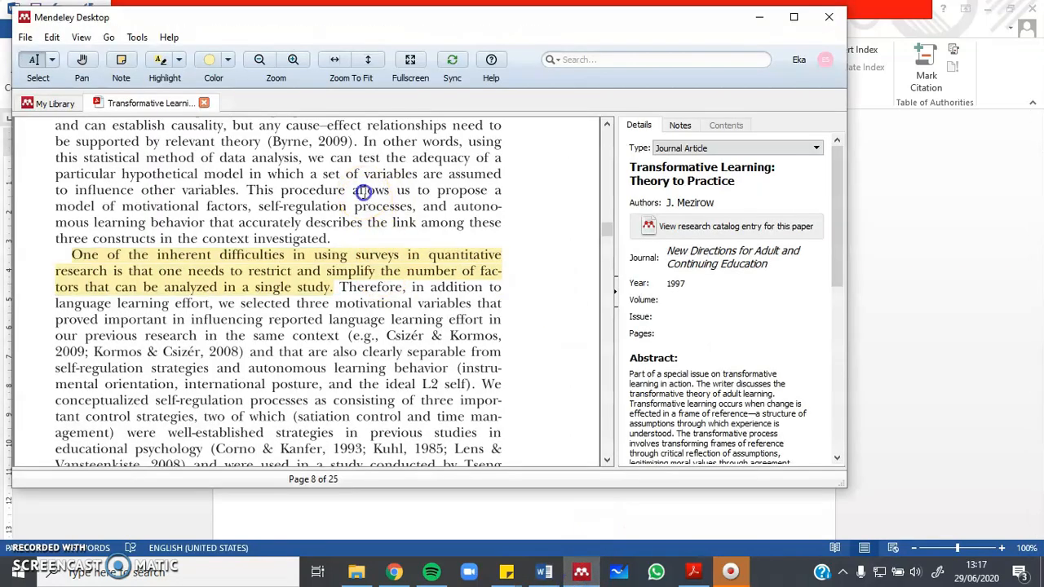
left_click(330, 278)
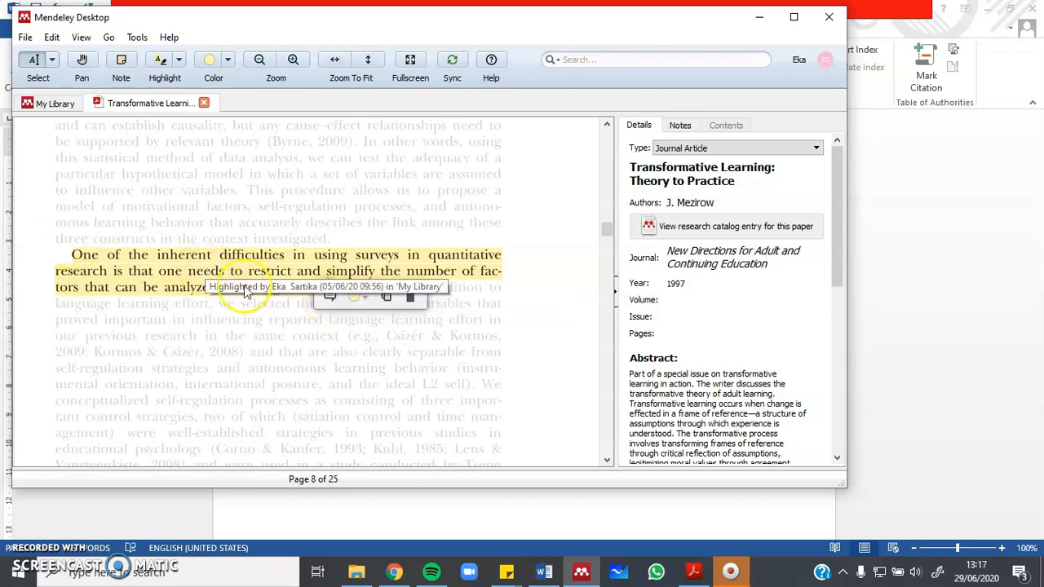
left_click(332, 294)
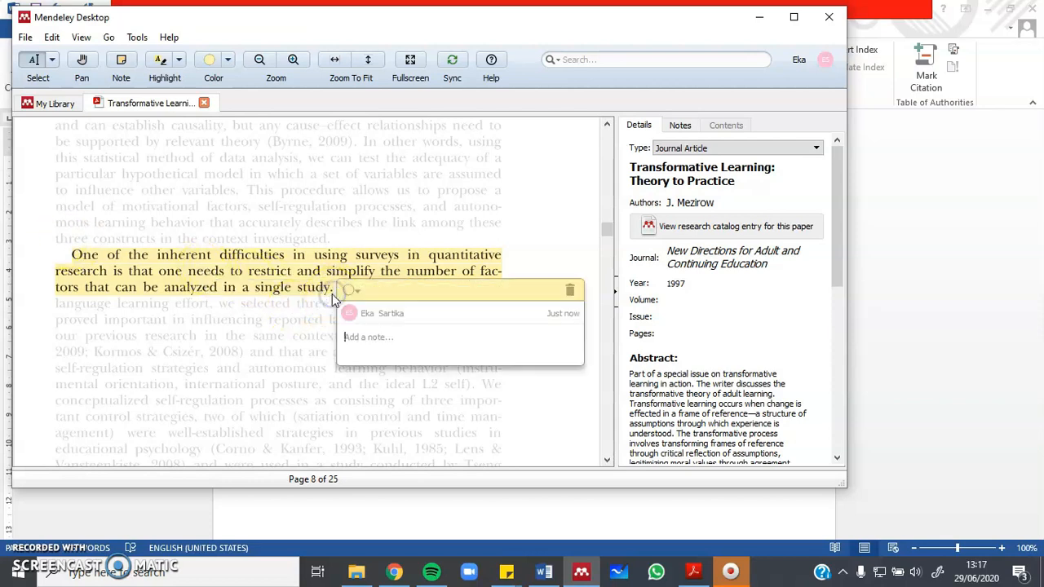
type("One of the inherent difficulties in using surveys in quantitative research is that one needs to restrict and simplify the number of fac- tors that can be analyzed in a single study. Therefore,")
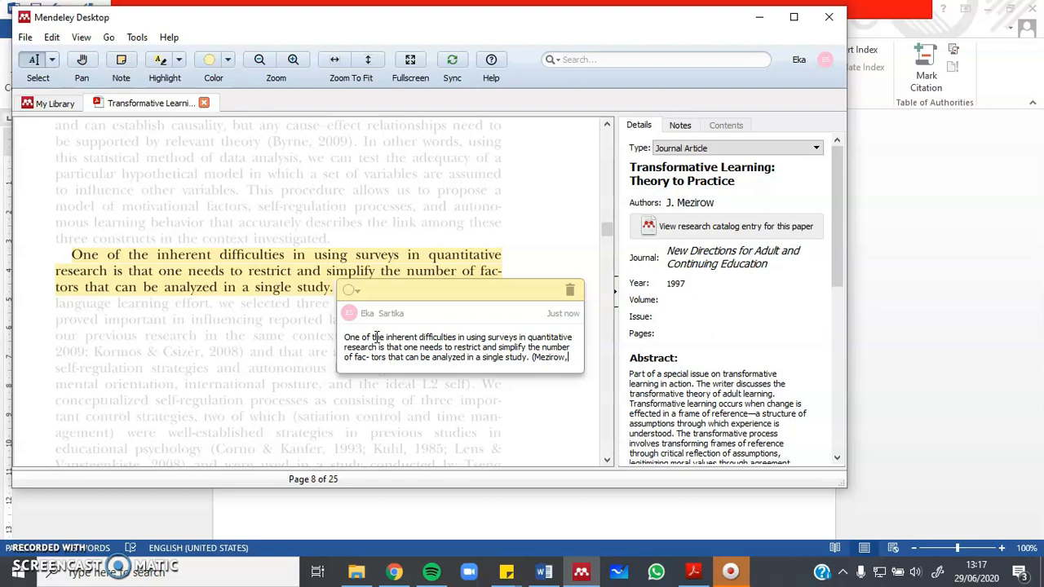
type("1997")
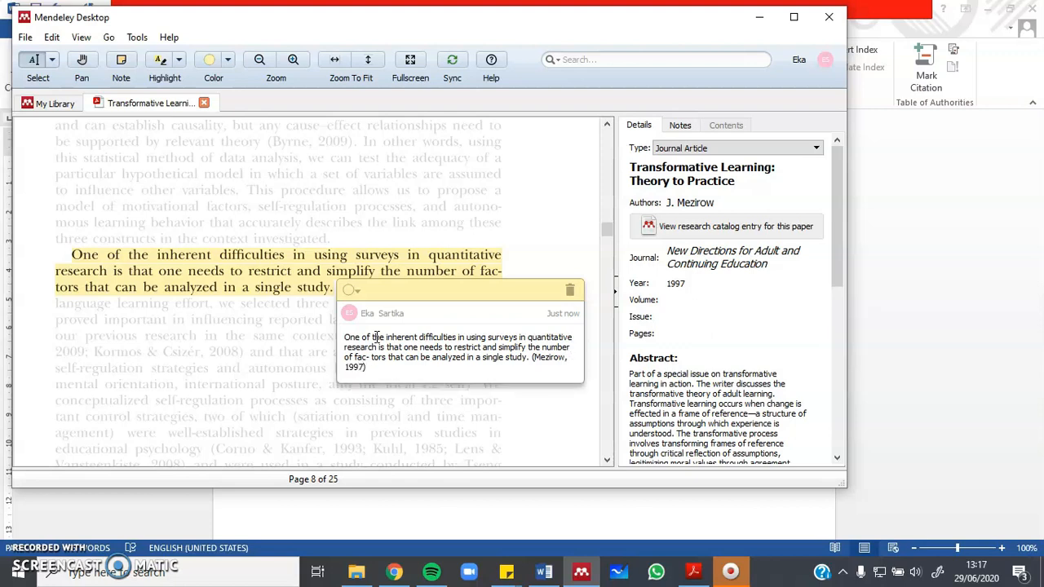
left_click(256, 367)
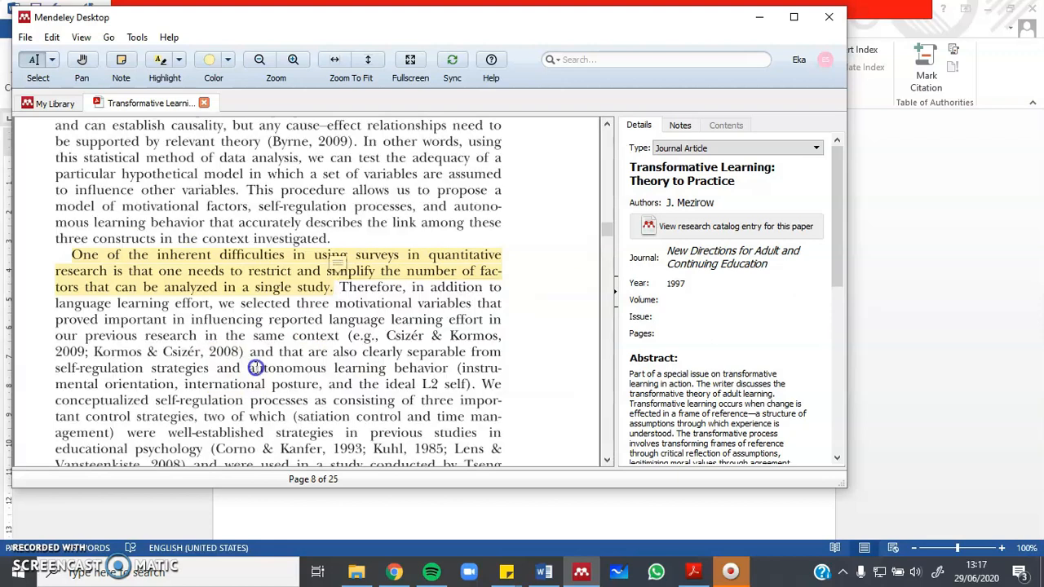
Copy the full text of the highlight's note and paste it as a new third paragraph in the Word document.
left_click(338, 261)
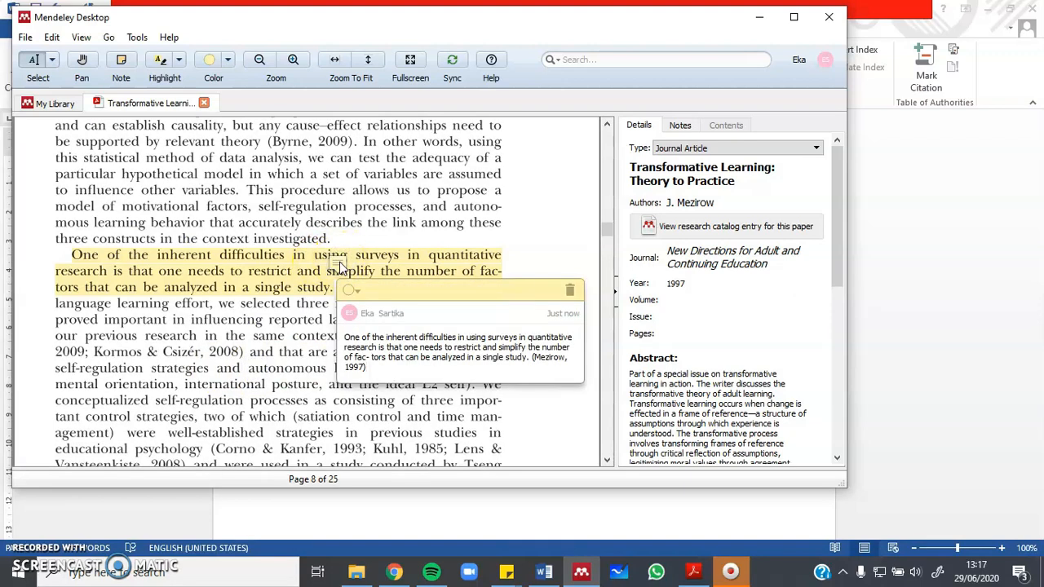
triple_click(375, 369)
key("ctrl+c")
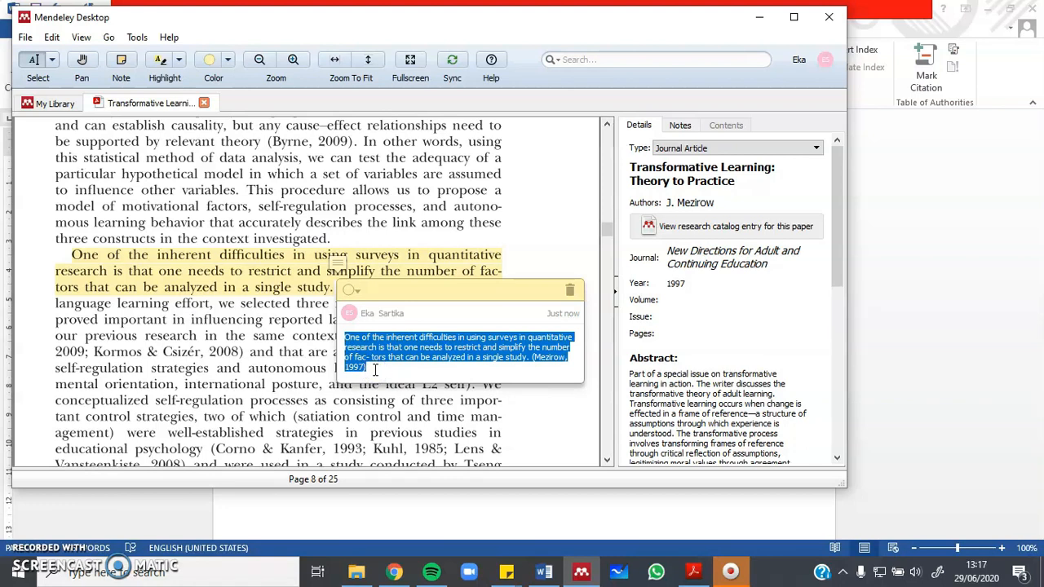
left_click(545, 572)
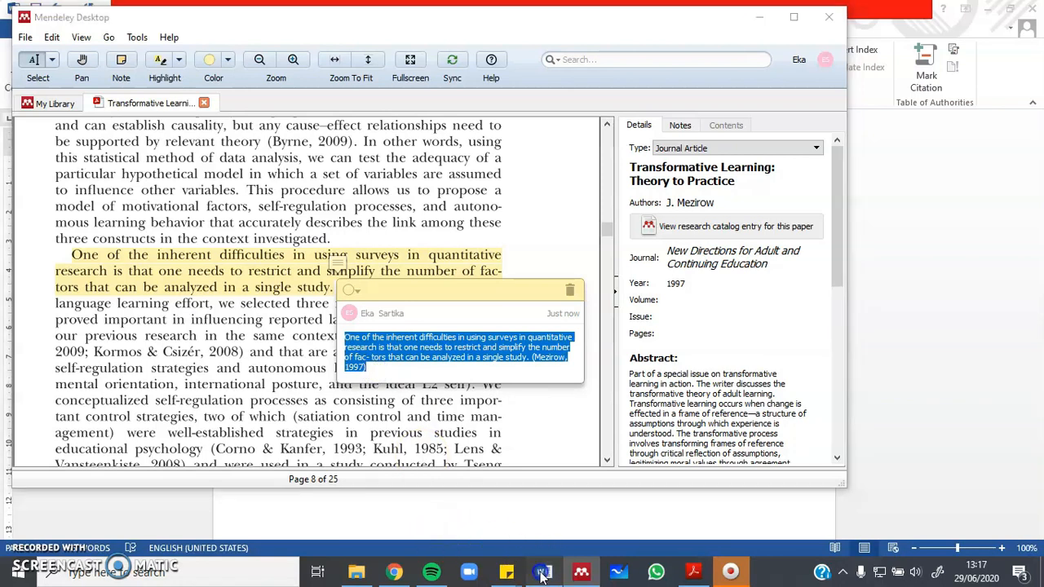
key("Return")
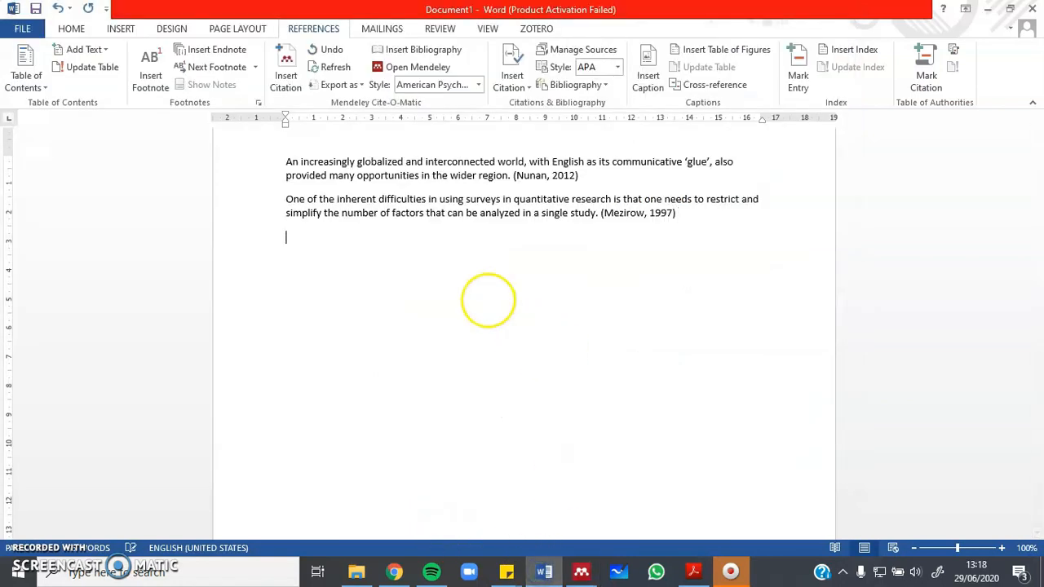
key("ctrl+v")
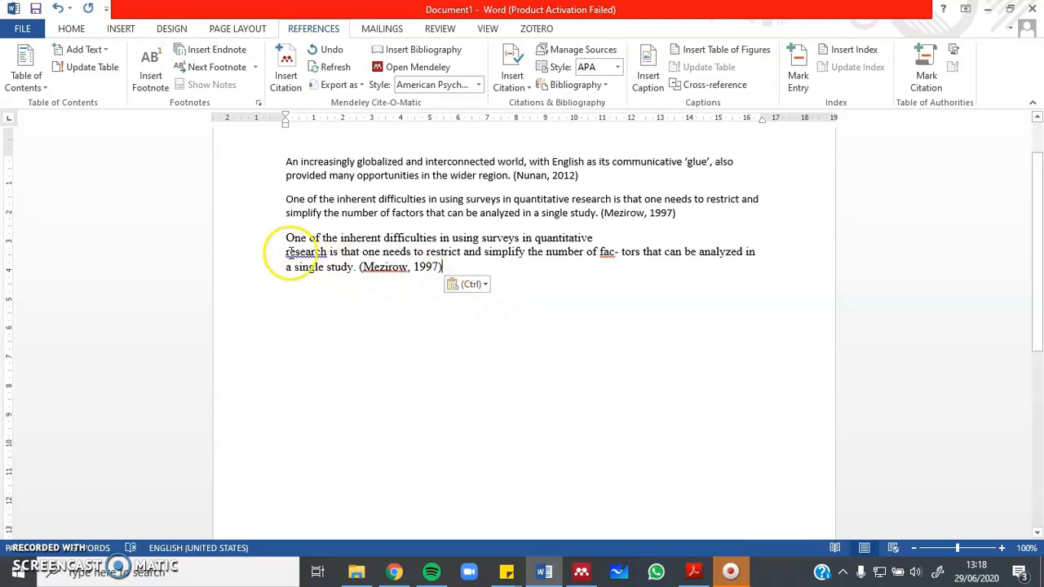
Join the broken lines of the pasted note text with a space before "research" and remove the hyphenation in "factors".
left_click(288, 251)
key("BackSpace")
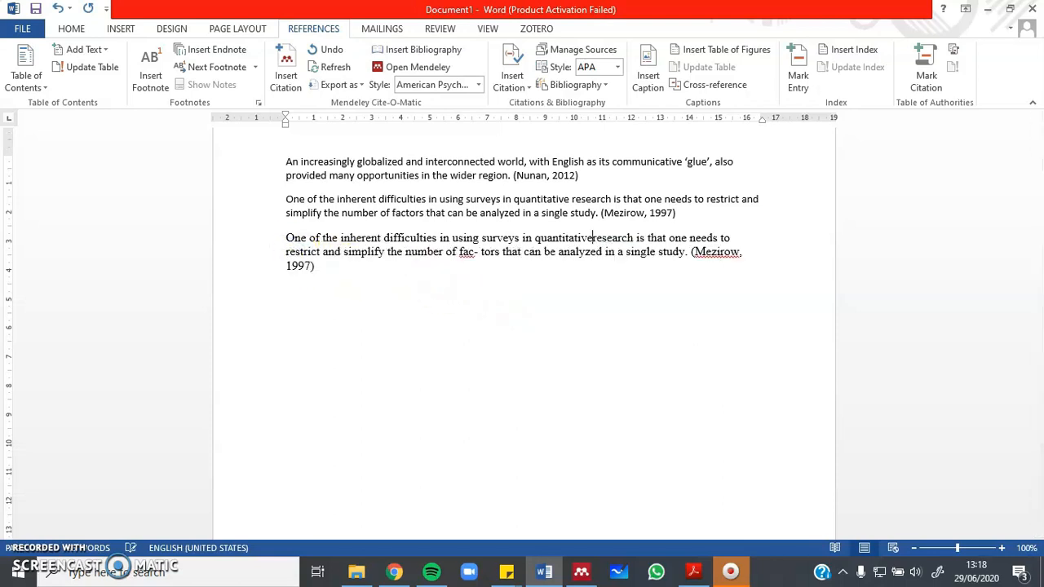
left_click(481, 253)
key("BackSpace")
key("BackSpace")
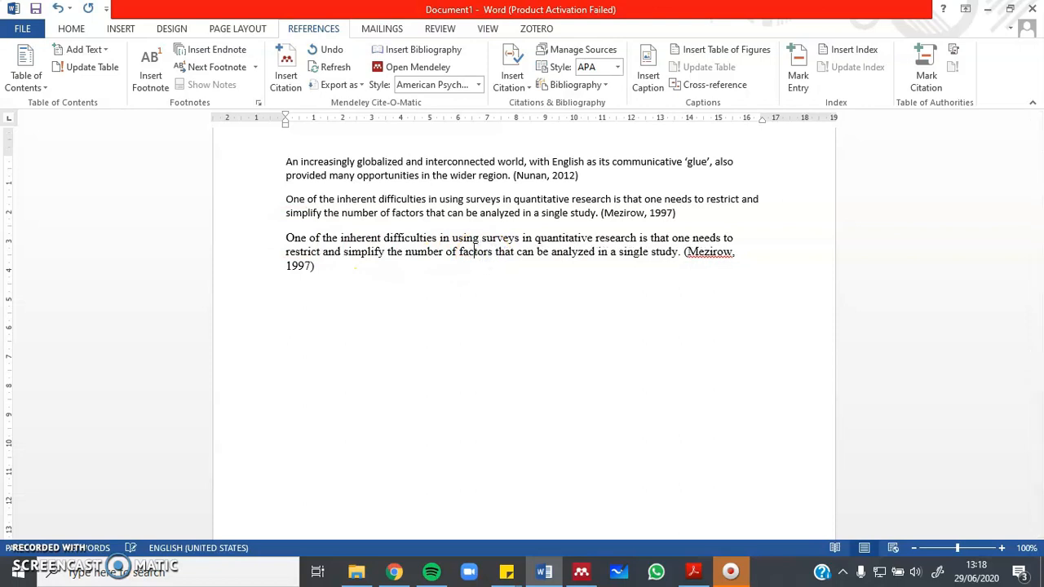
Remove the plain-text author-year citation from the end of the third paragraph.
left_click(683, 254)
left_click(560, 266)
key("BackSpace")
key("BackSpace")
key("BackSpace")
key("BackSpace")
key("BackSpace")
key("BackSpace")
key("BackSpace")
key("BackSpace")
key("BackSpace")
key("BackSpace")
key("BackSpace")
key("BackSpace")
key("BackSpace")
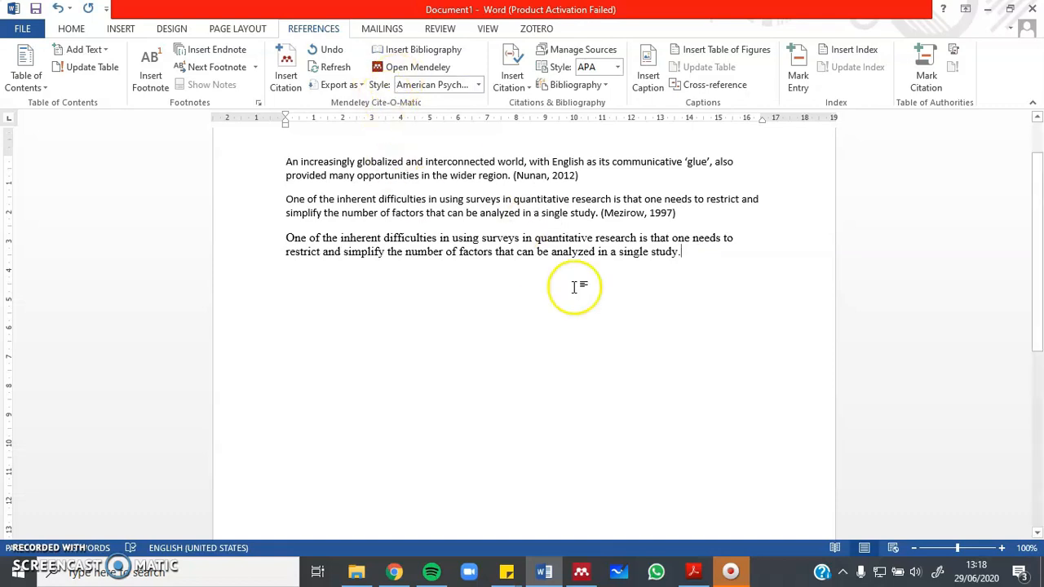
Delete the entire third paragraph, the repeated sentence about the difficulties of using surveys.
left_click_drag(684, 255, 252, 229)
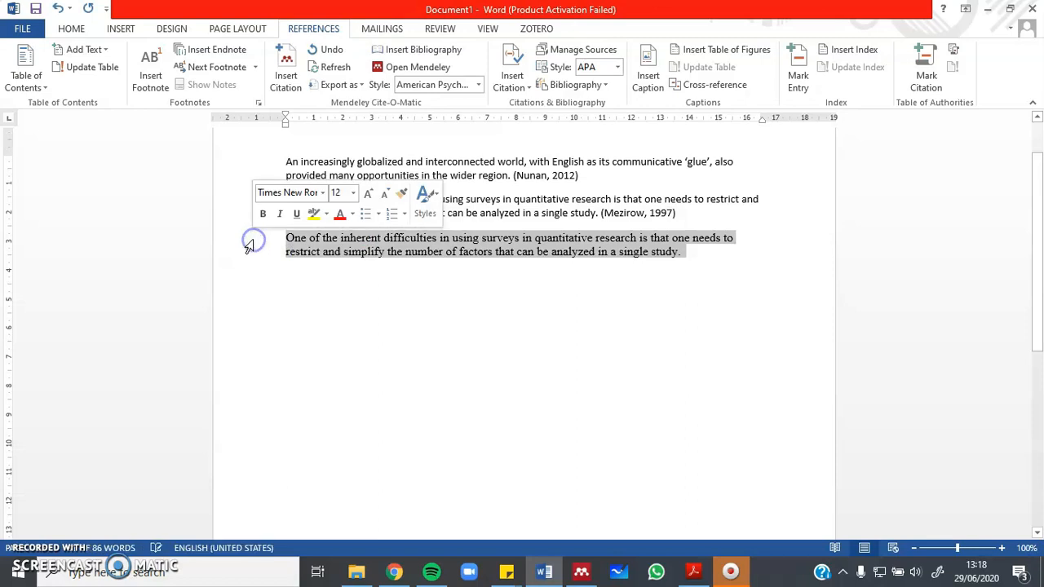
key("Delete")
left_click(601, 216)
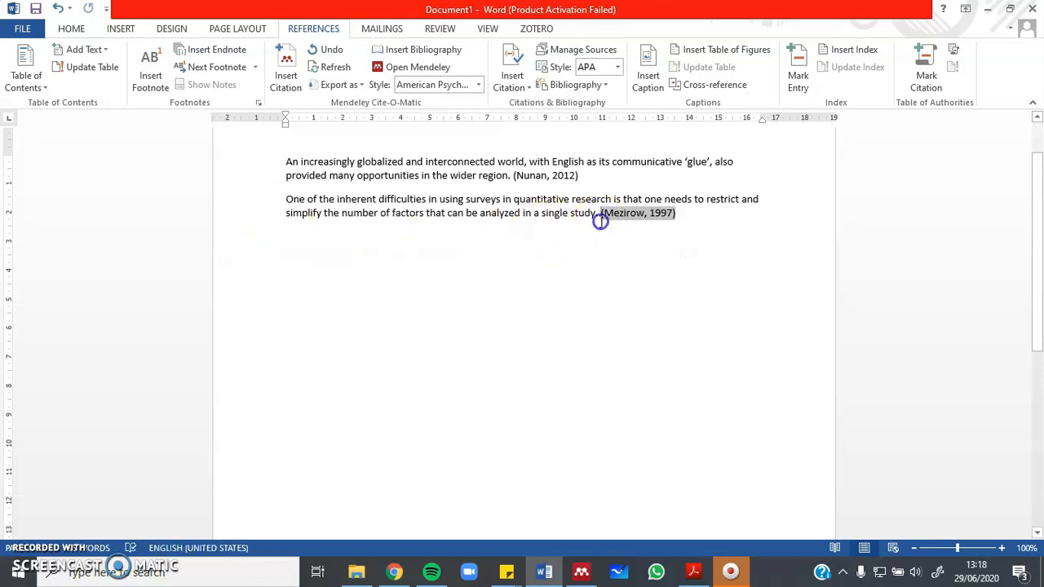
left_click(733, 221)
left_click(586, 271)
Add a "References" heading below the two cited paragraphs, leaving a blank line above it, and insert the Mendeley bibliography beneath it.
scroll(441, 241, "up", 1)
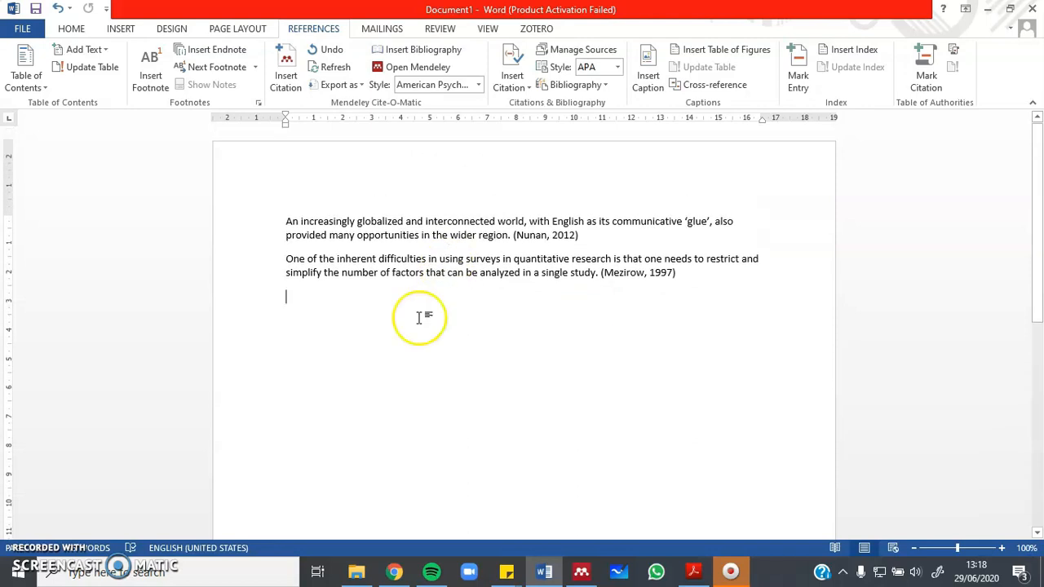
scroll(385, 326, "down", 1)
scroll(385, 312, "down", 1)
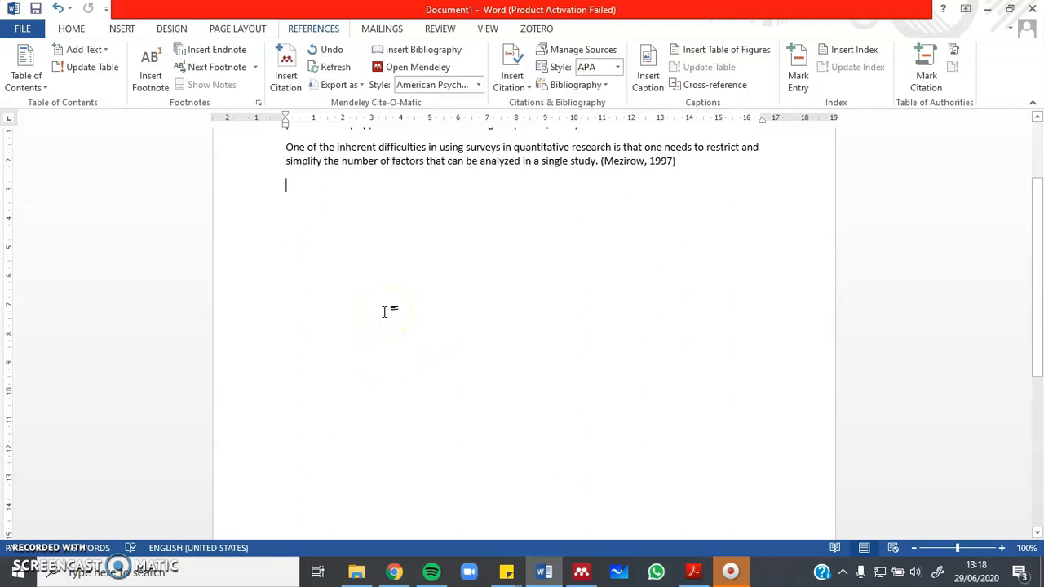
scroll(384, 311, "up", 2)
scroll(384, 312, "up", 1)
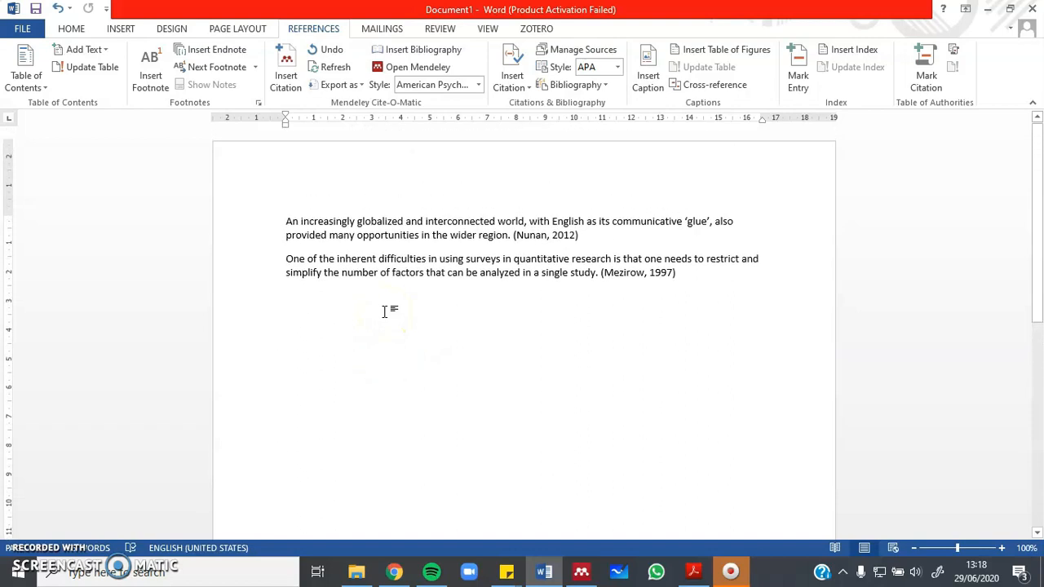
type("Refre")
key("BackSpace")
type("erecen")
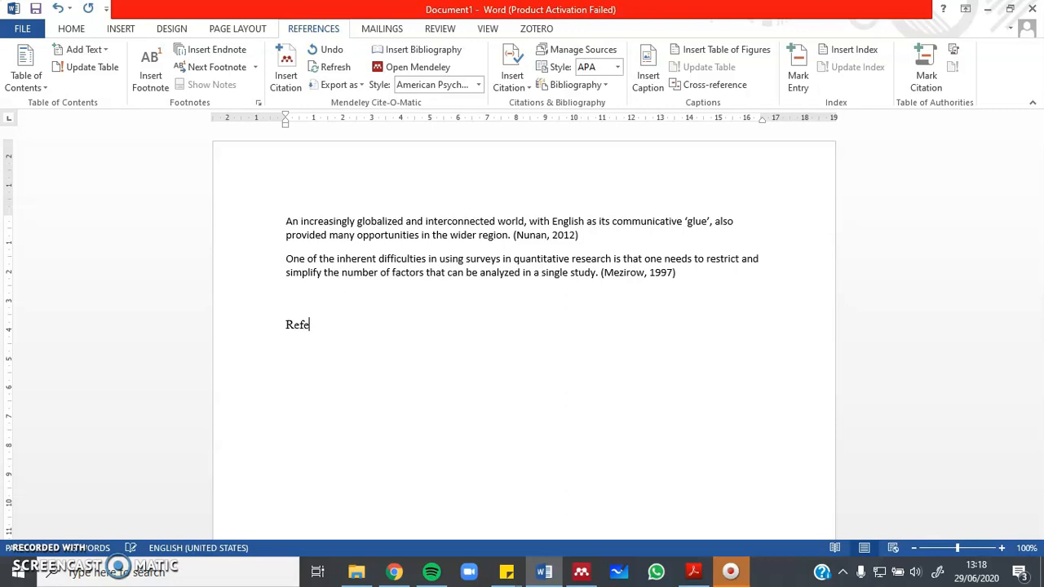
key("BackSpace")
key("BackSpace")
key("BackSpace")
key("BackSpace")
type("ences")
left_click(430, 50)
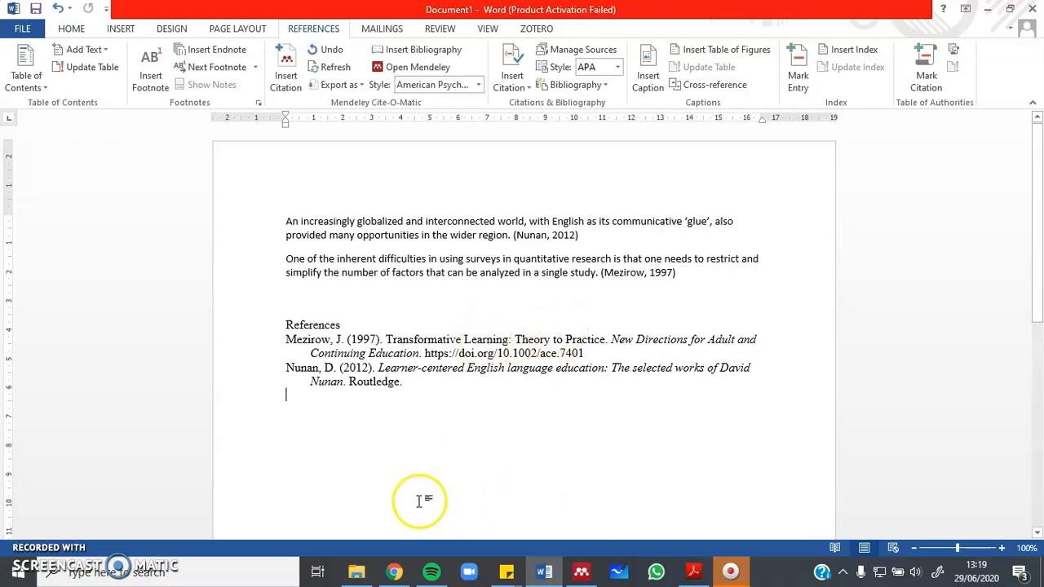
Switch the Mendeley citation style to Chicago Manual of Style 17th edition (author-date).
left_click(479, 86)
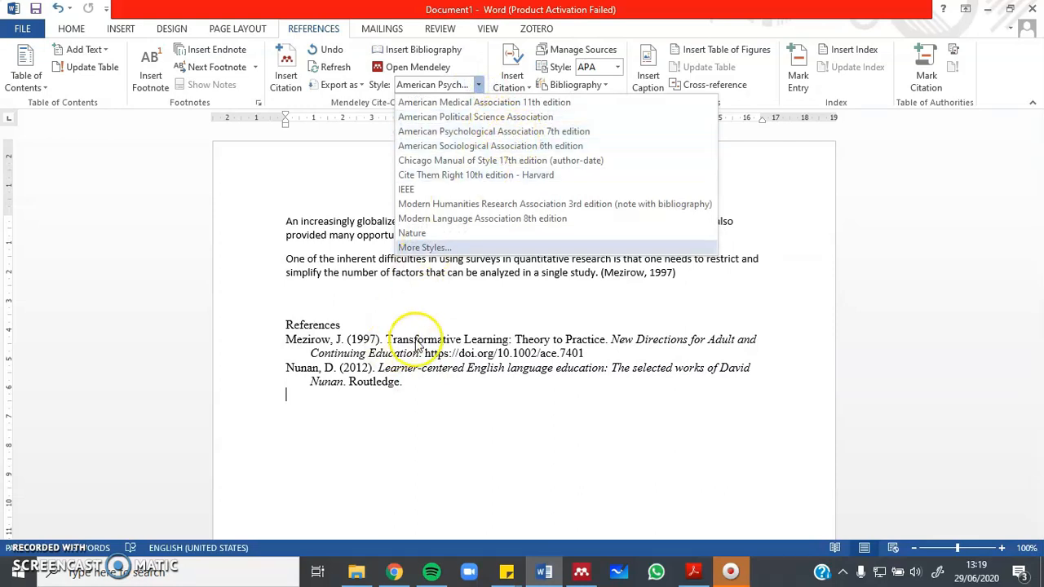
left_click(412, 405)
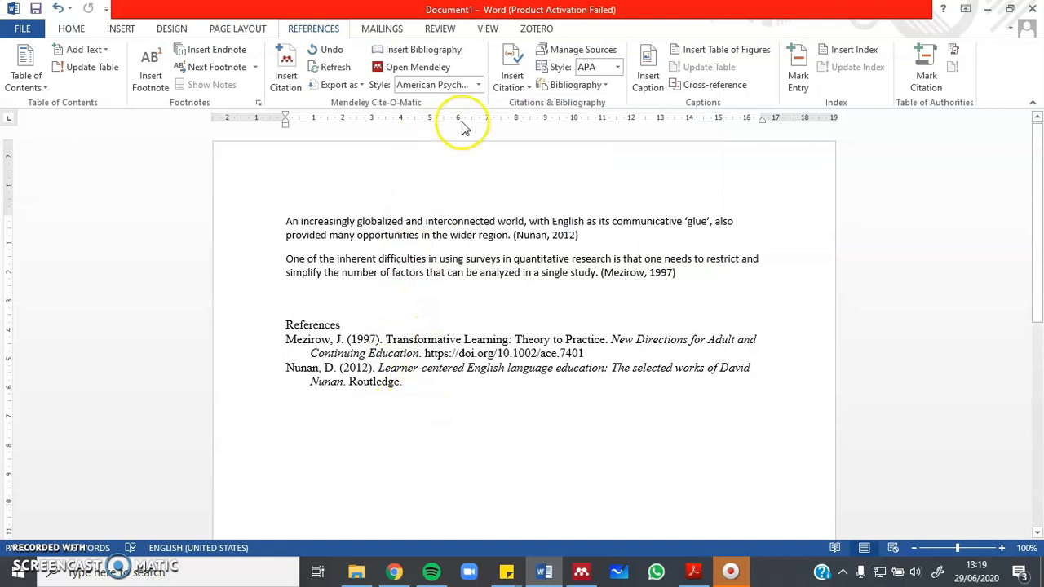
left_click(479, 86)
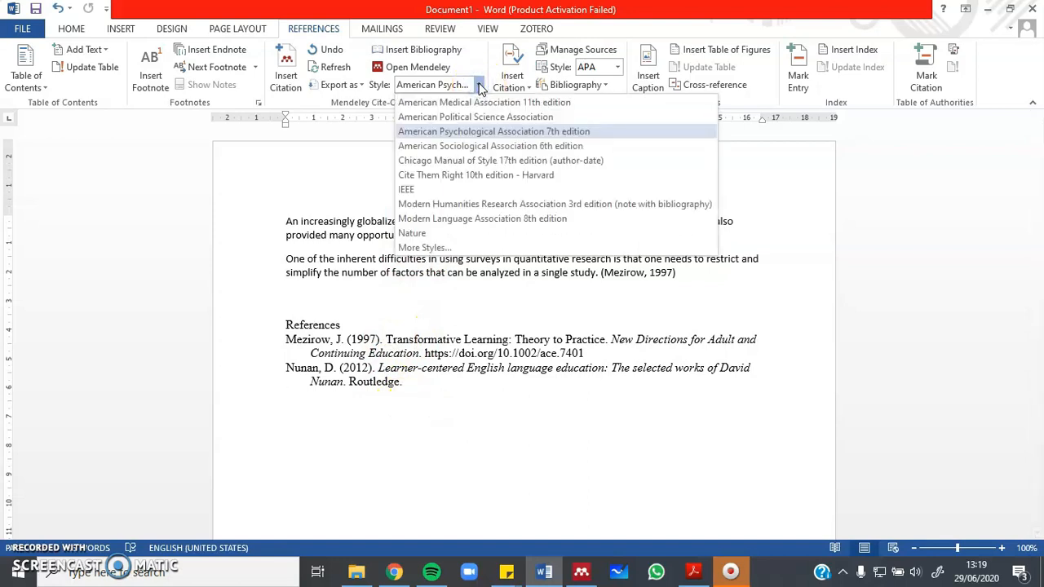
left_click(485, 160)
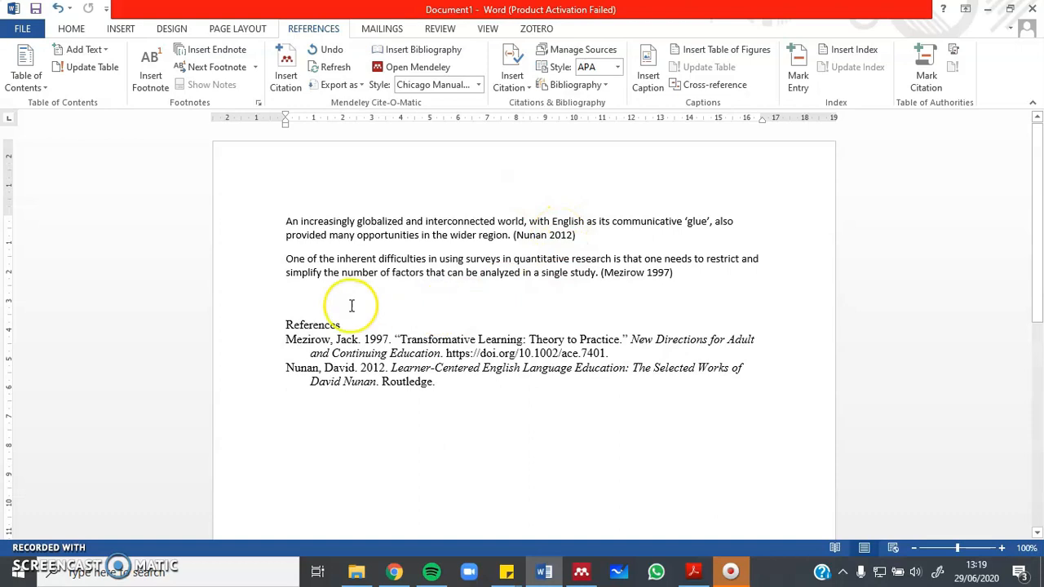
Try the American Sociological Association 6th edition citation style, then set the style back to American Psychological Association 7th edition.
left_click(478, 85)
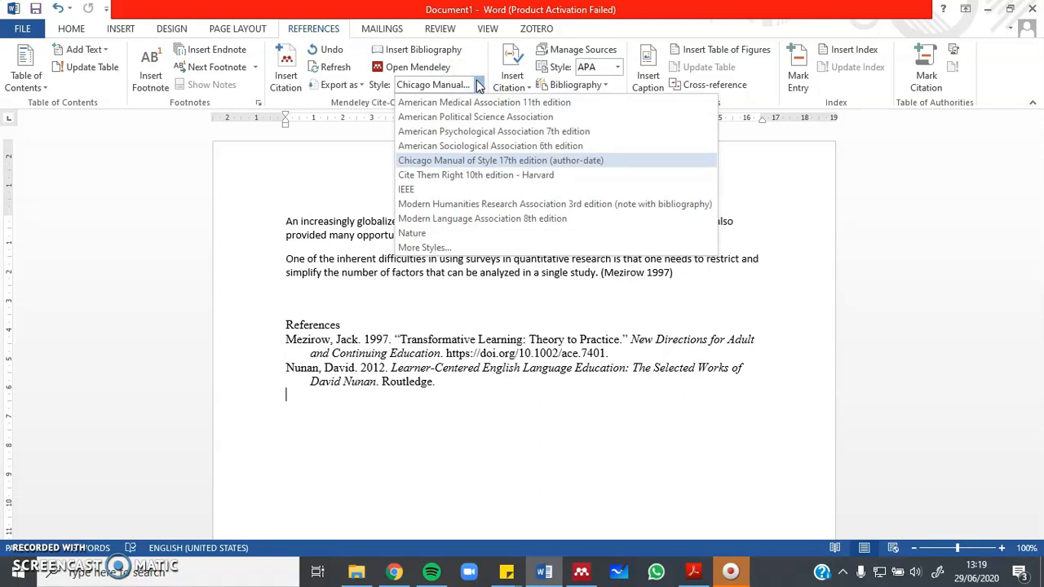
left_click(468, 146)
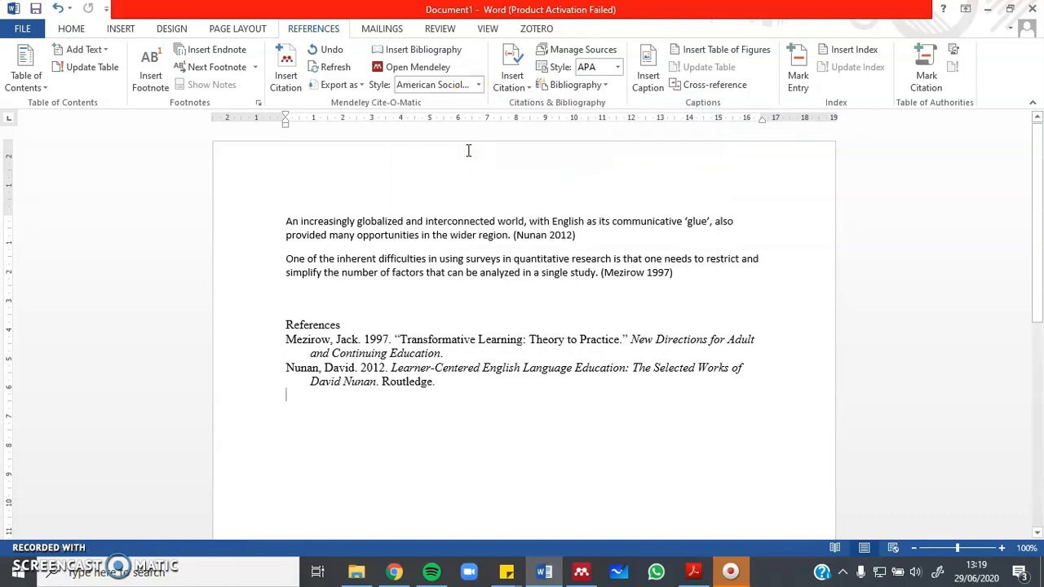
left_click(478, 86)
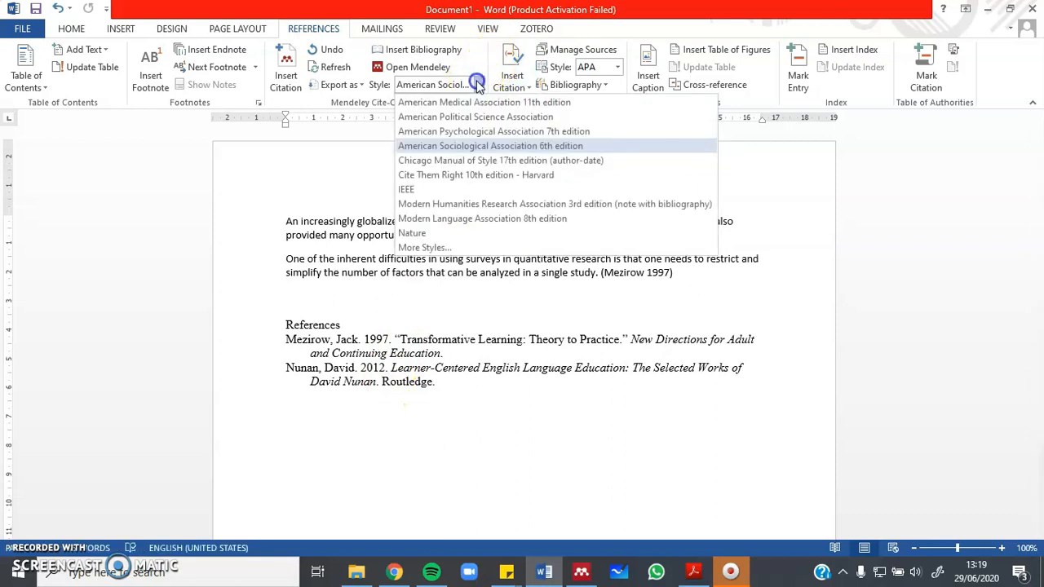
left_click(497, 132)
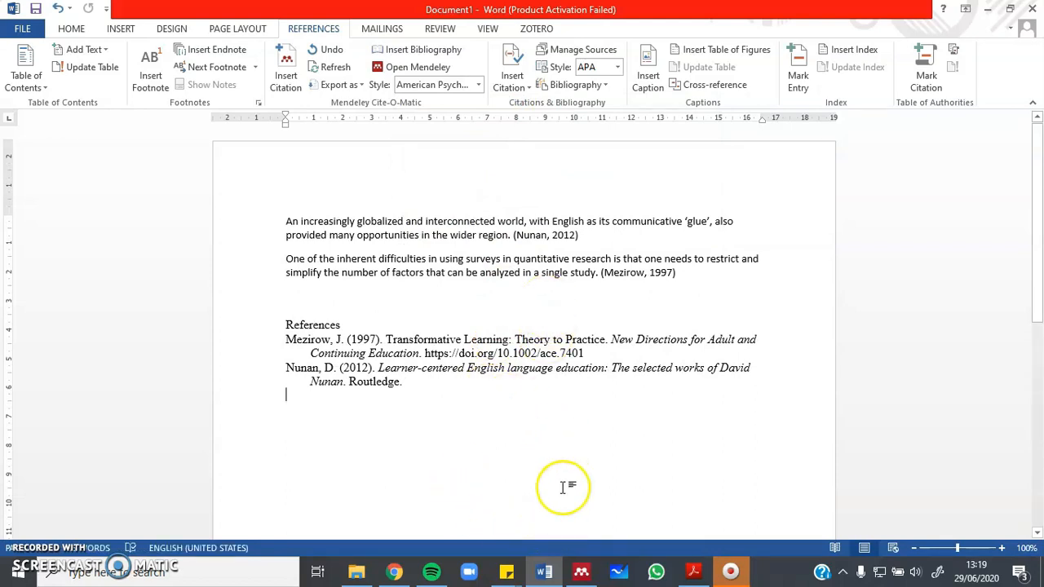
Set the year of the book "Learner-centered English language education" to 2013 in Mendeley Desktop, then refresh the citations in Word.
left_click(582, 574)
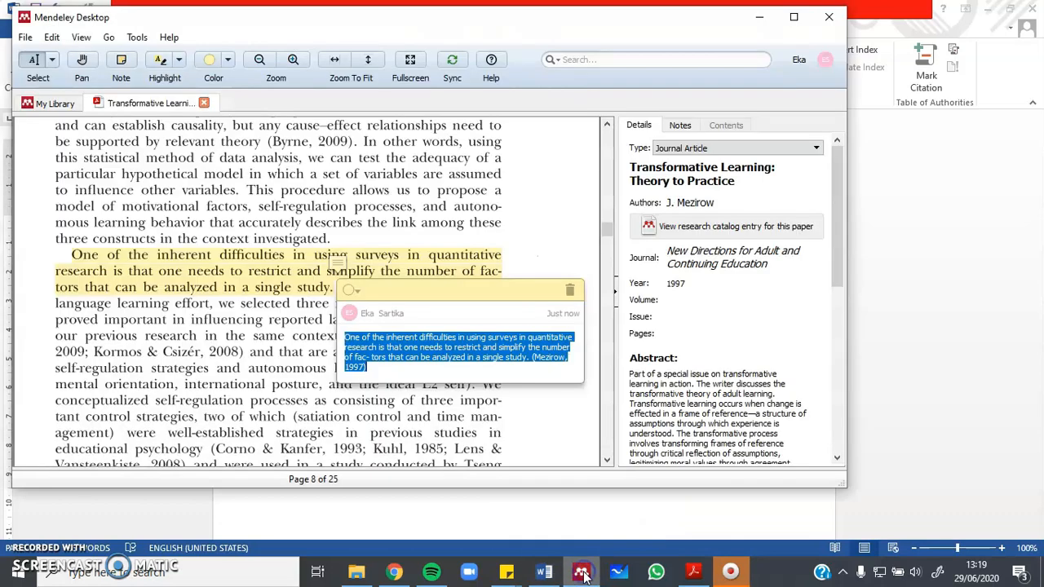
left_click(33, 104)
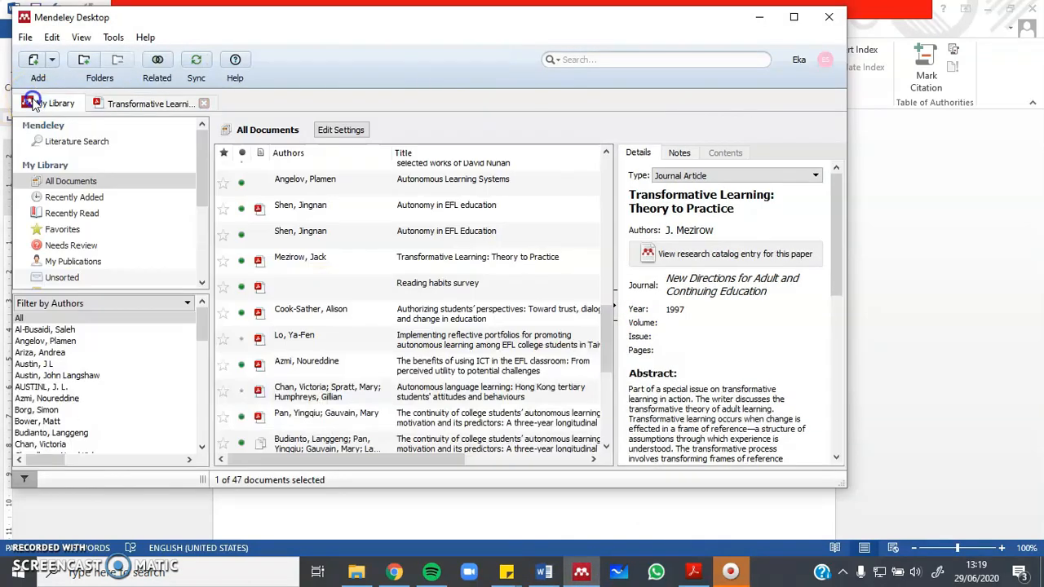
left_click(23, 557)
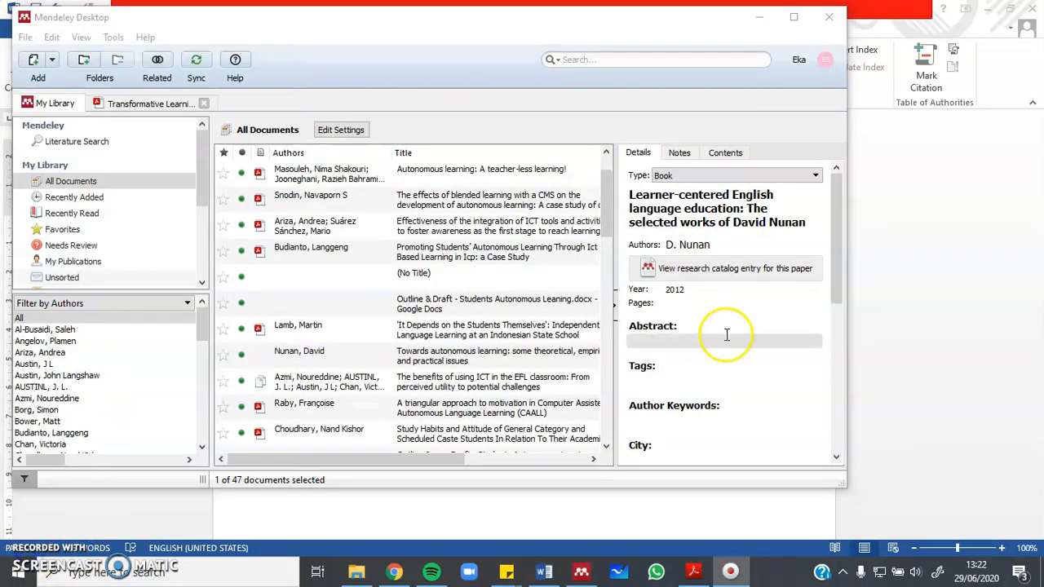
left_click(712, 296)
left_click(712, 295)
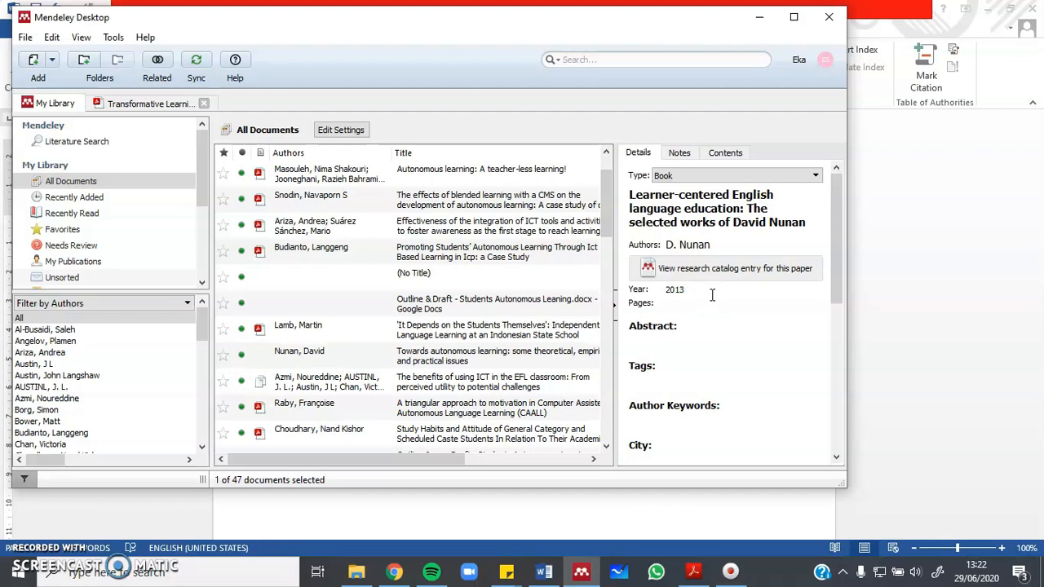
left_click(702, 293)
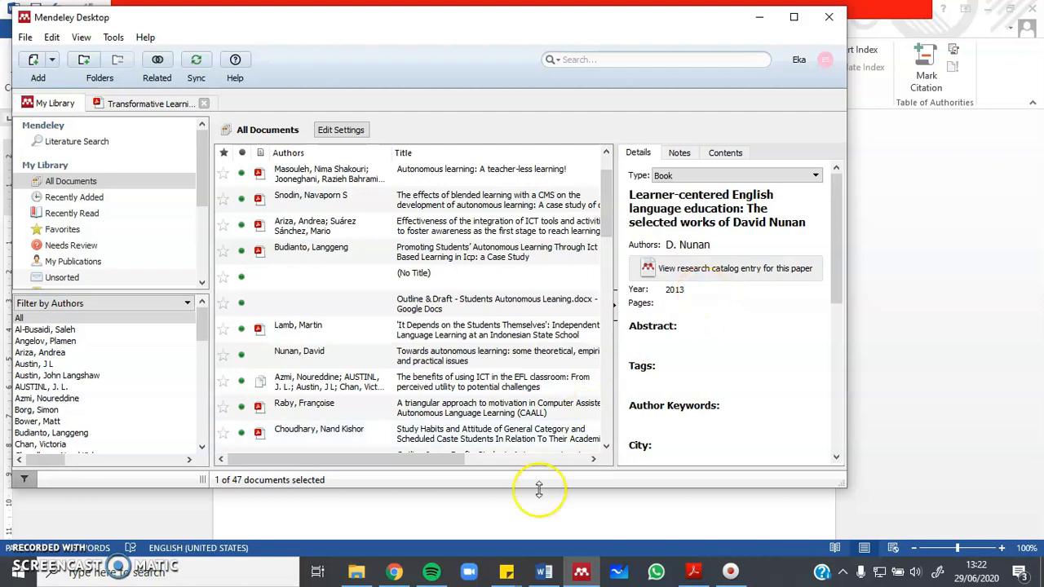
left_click(546, 572)
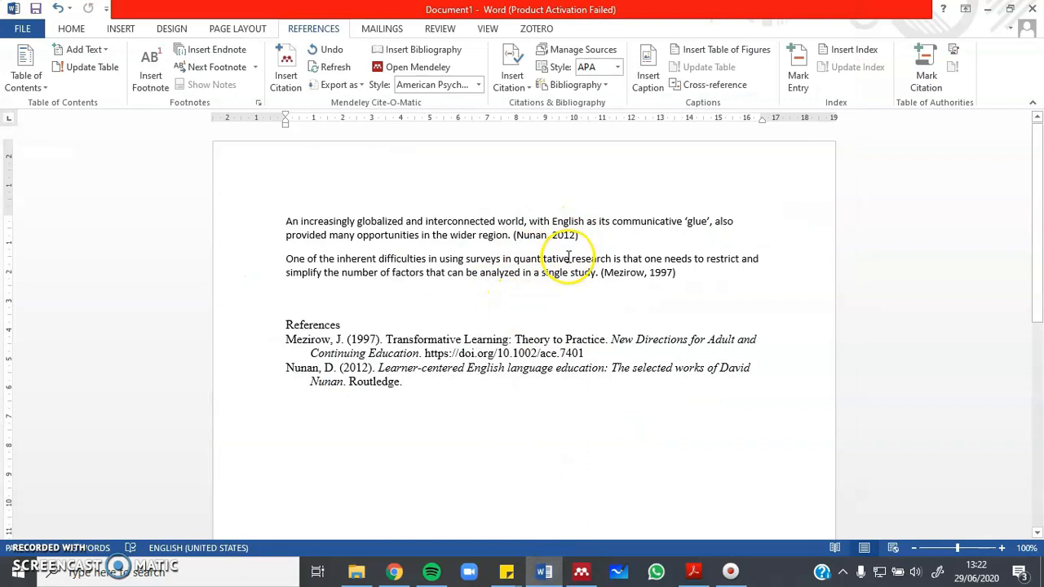
left_click(334, 70)
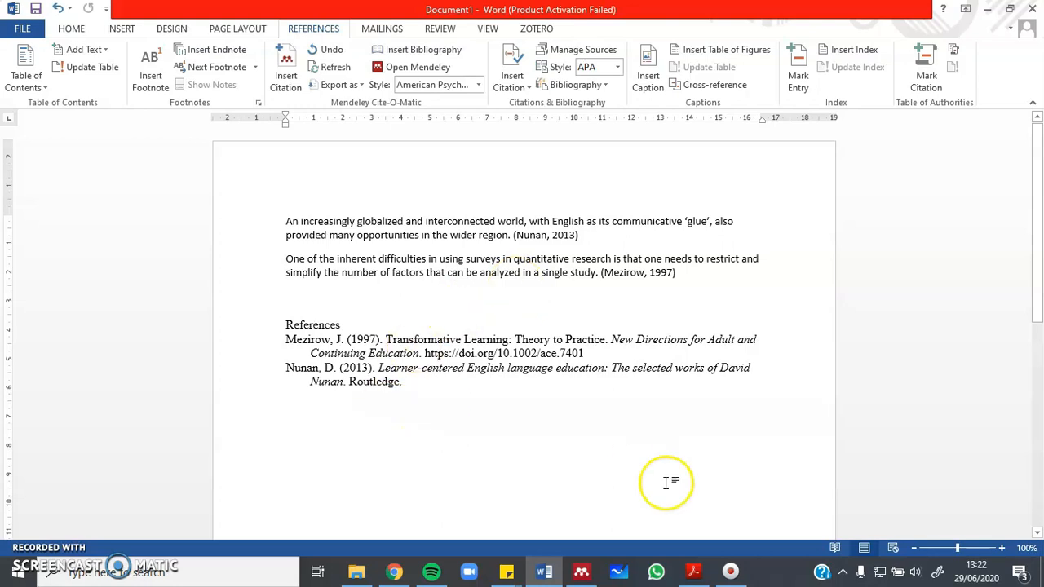
Change the same book's year back to 2012 in Mendeley Desktop and refresh the citations and bibliography in Word.
left_click(581, 573)
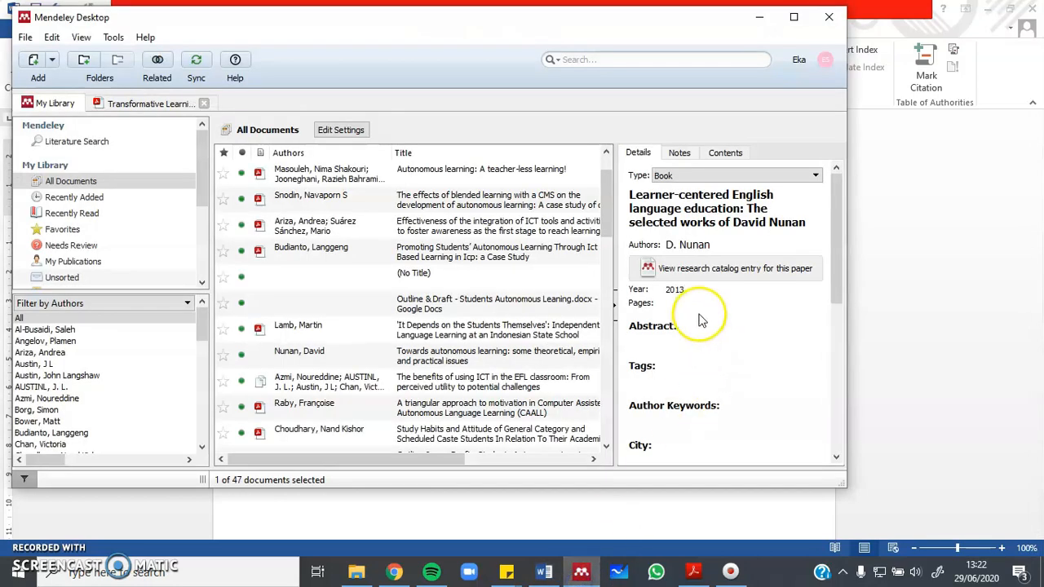
type("2")
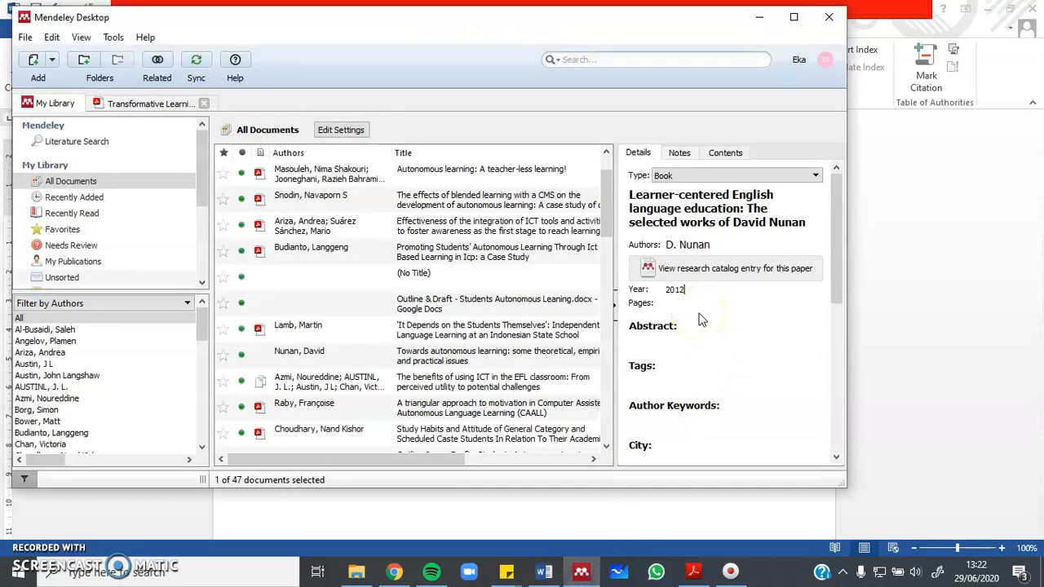
left_click(548, 506)
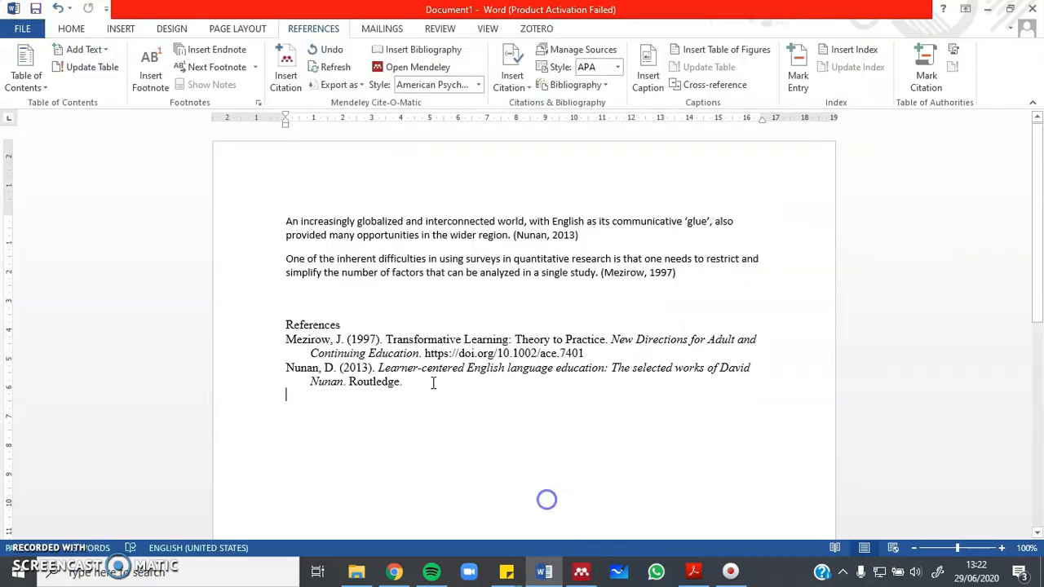
left_click(330, 68)
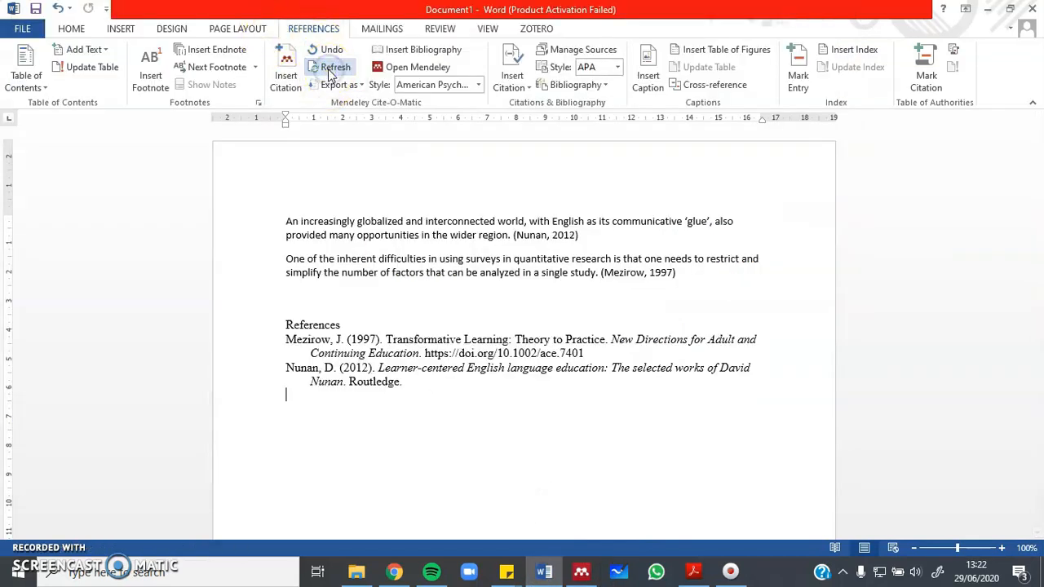
left_click(528, 405)
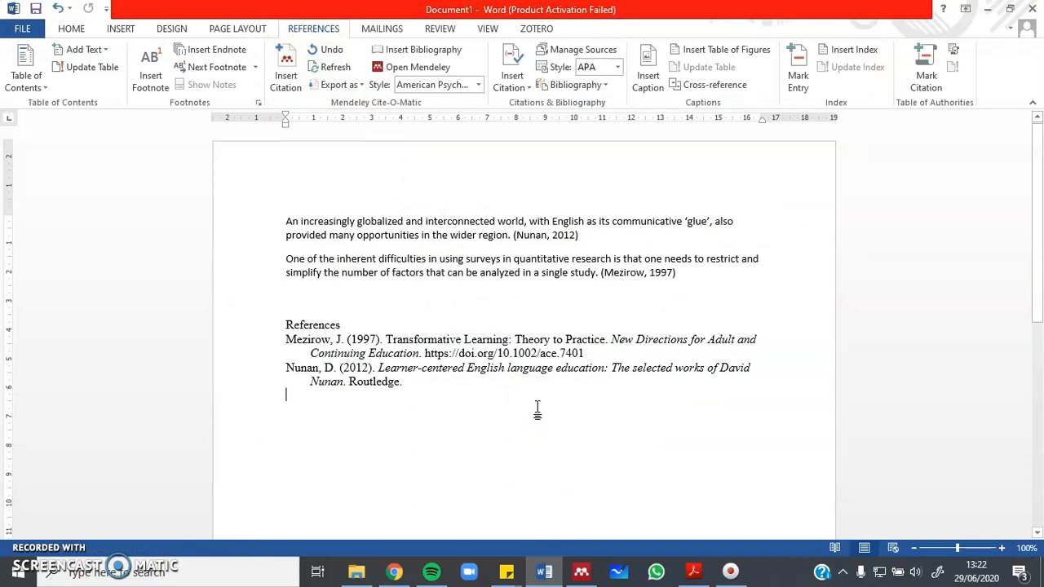